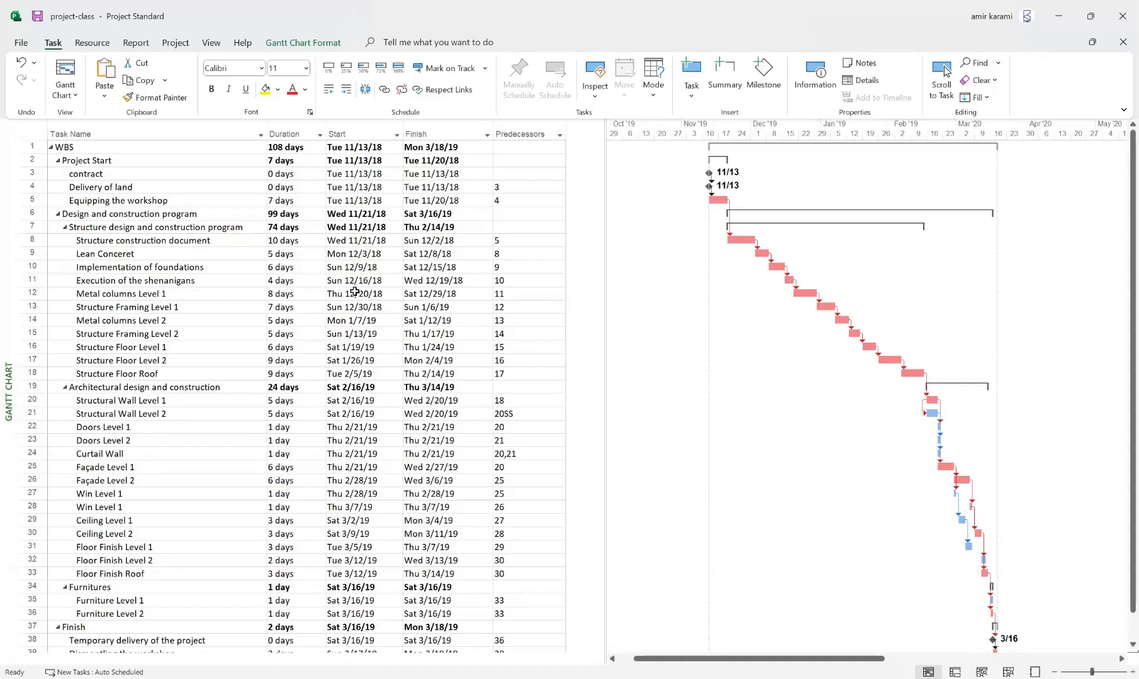
Step: Insert the Text 1 field as a new column before the Task Name column
right_click(68, 132)
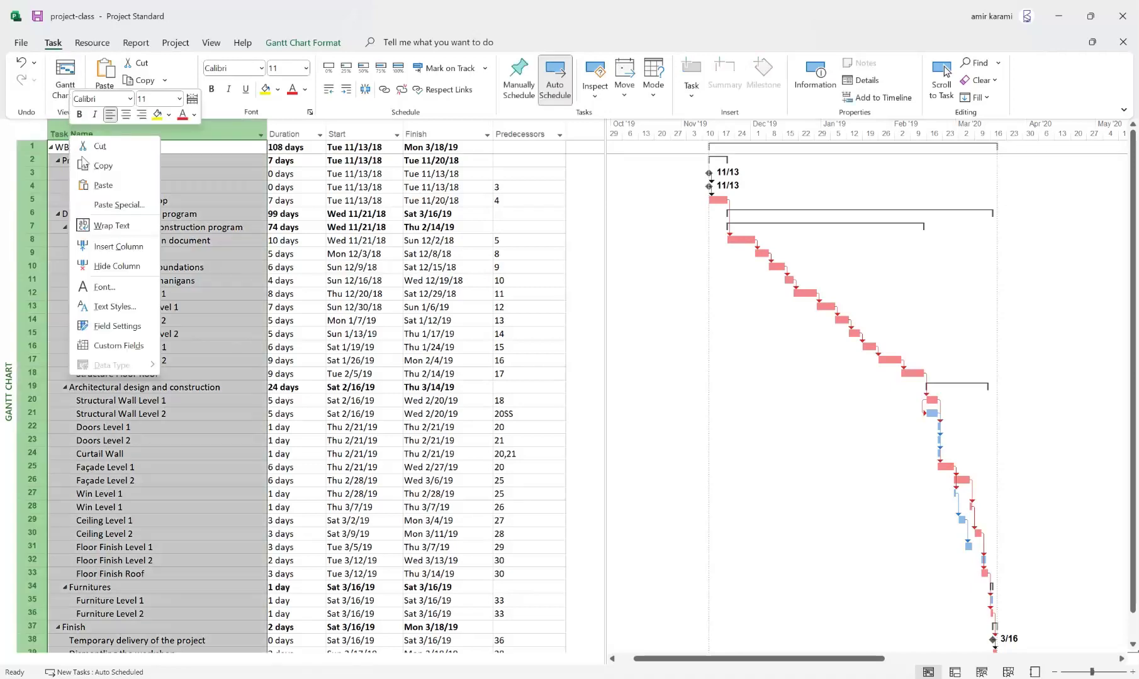
click(123, 248)
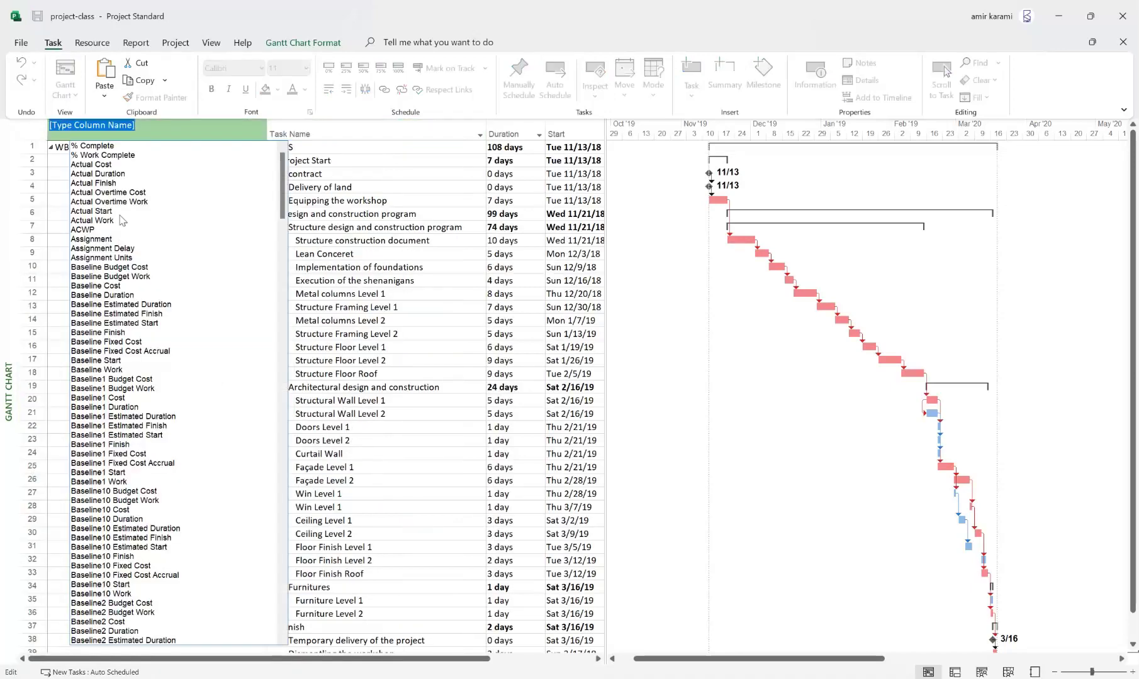
drag(282, 215, 254, 545)
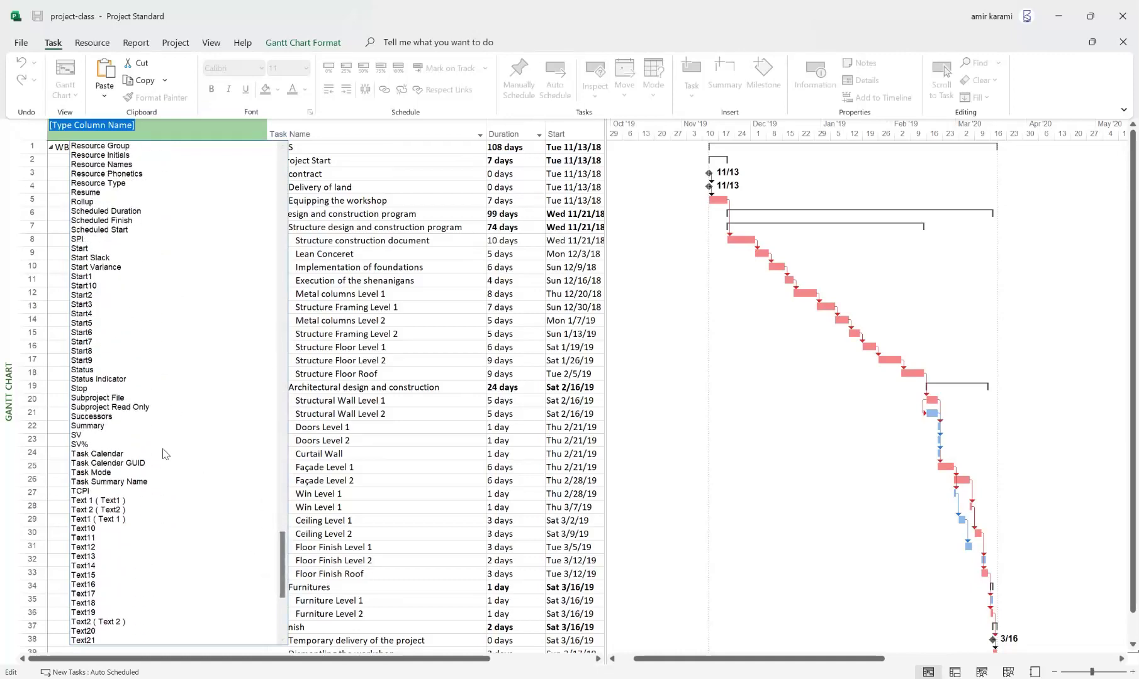
click(111, 502)
Step: Rename the Text 1 column as 4D-ID
click(94, 130)
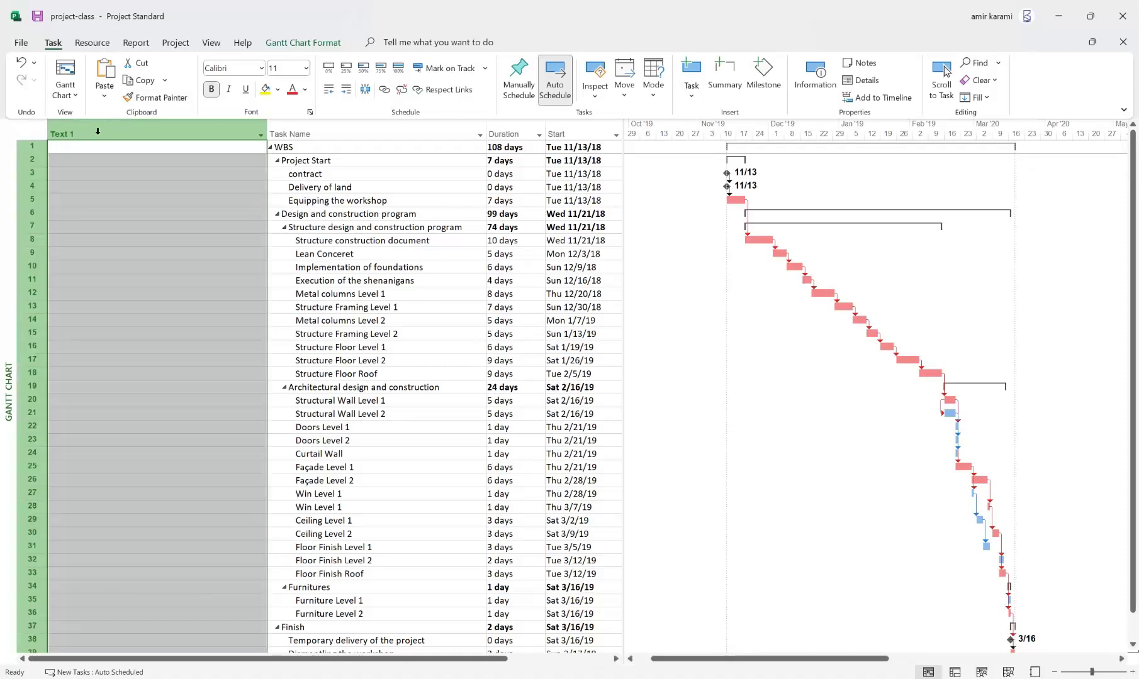
click(91, 130)
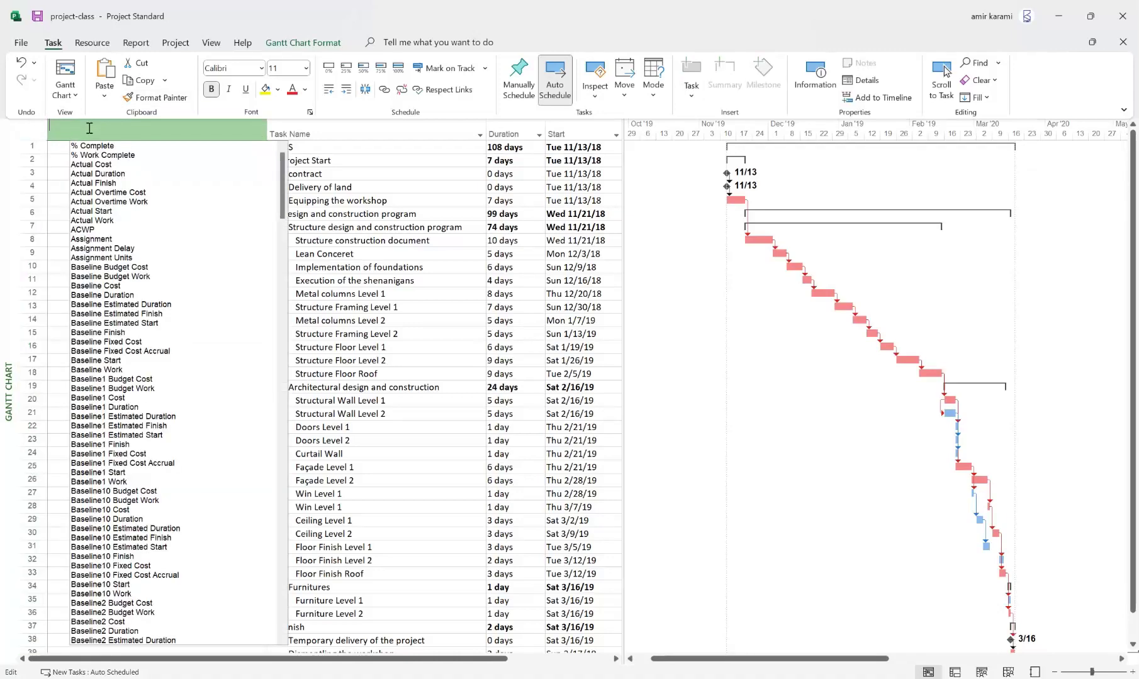
text(4D)
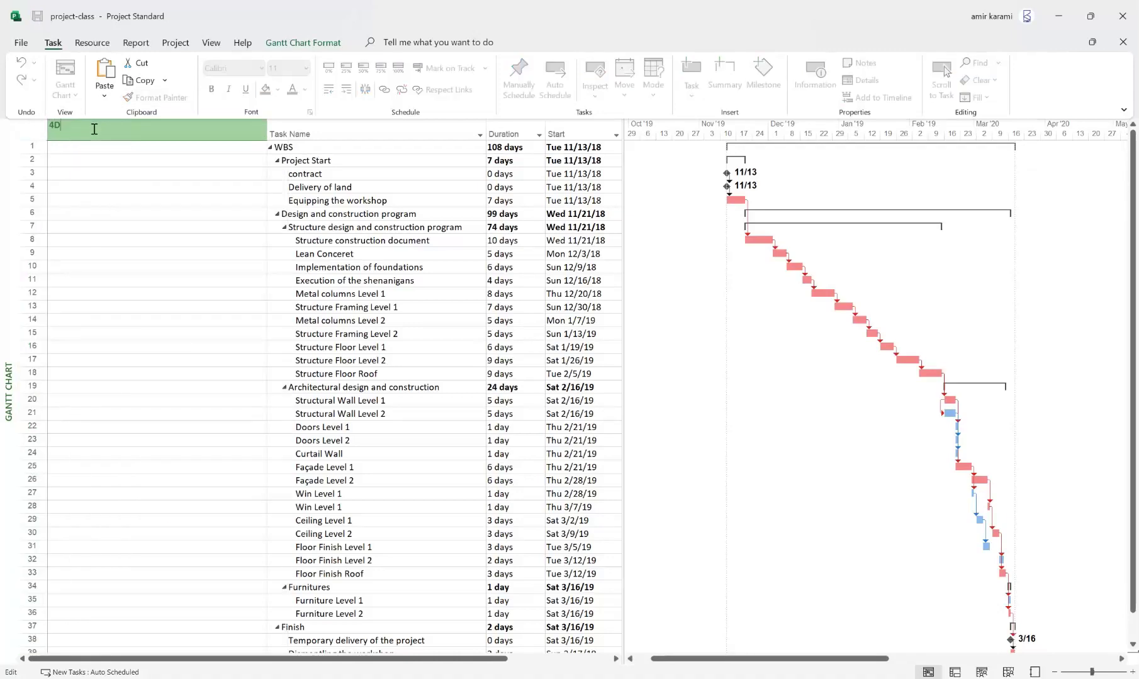
text(-ID)
key(Return)
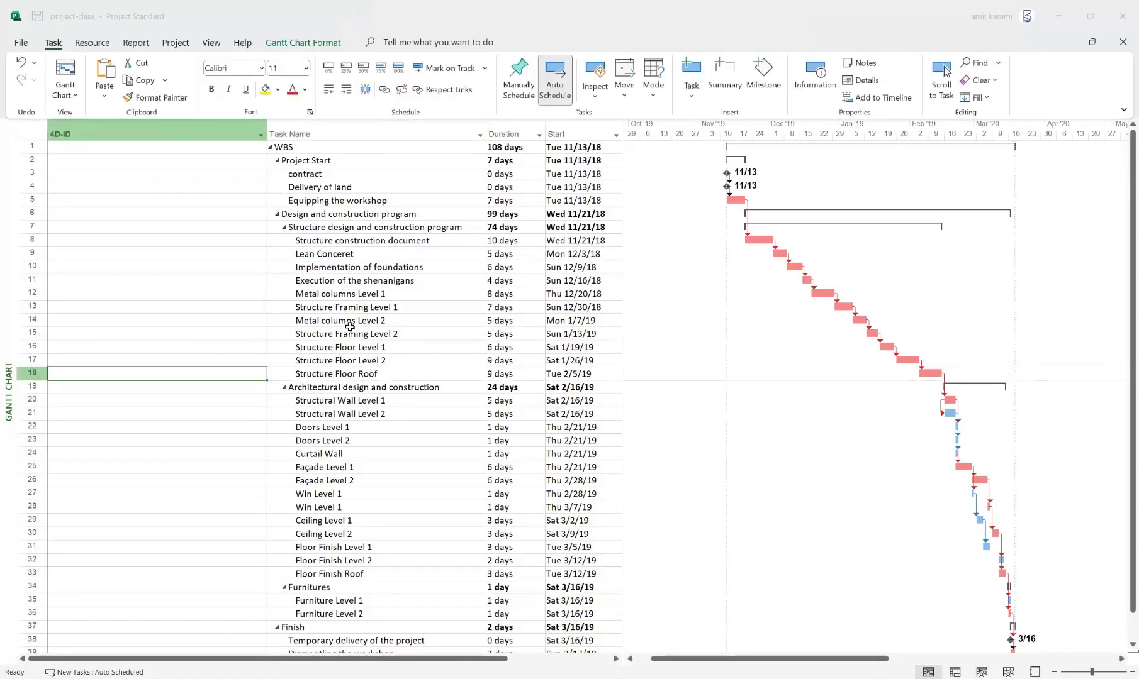
Step: Enter the 4D-ID DOOR-L1 for the Doors Level 1 task and DOOR-L2 for Doors Level 2
scroll(374, 347, down, 1)
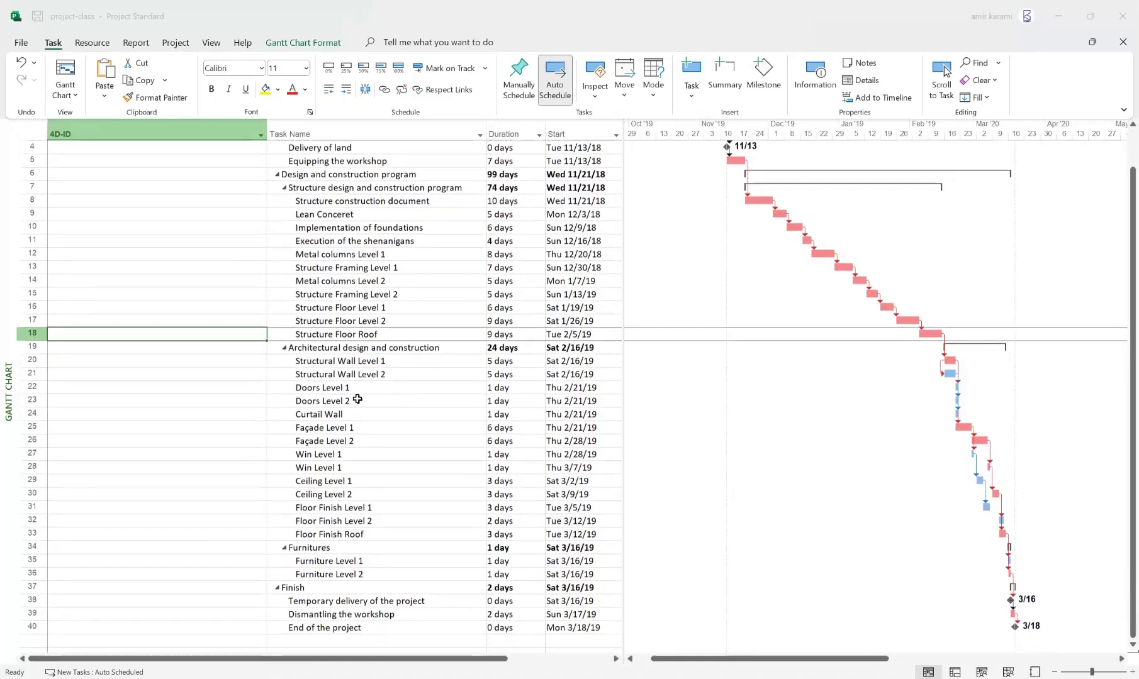
click(239, 385)
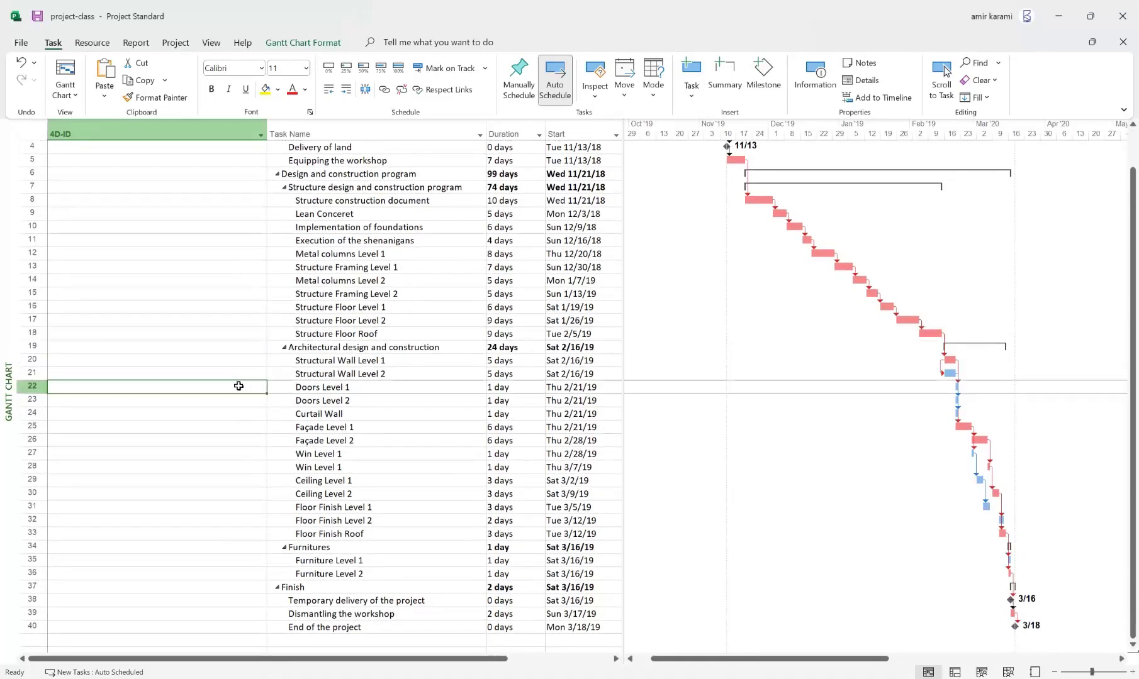
text(D)
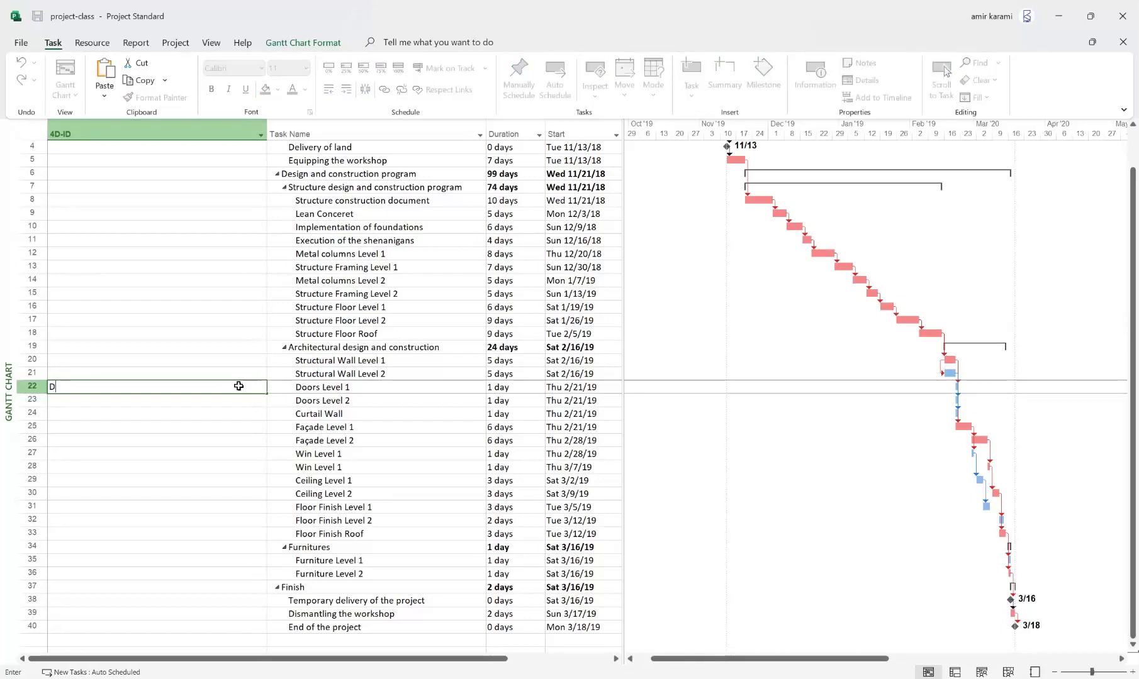
text(OOR-L1)
key(Return)
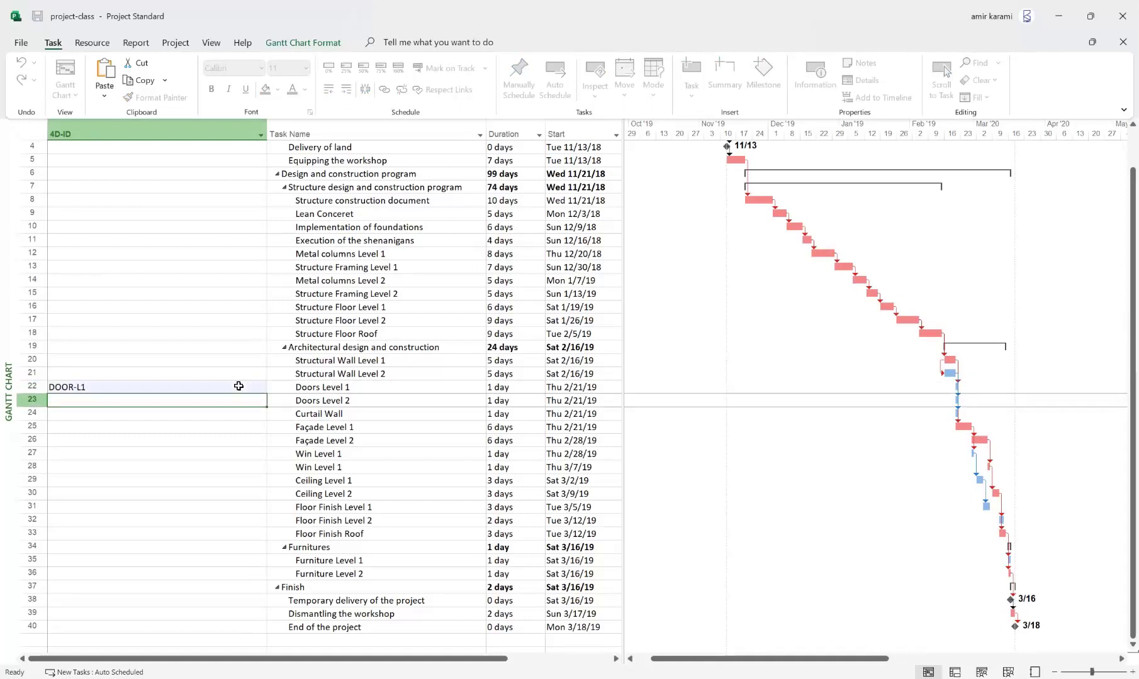
text(DOOR-L1)
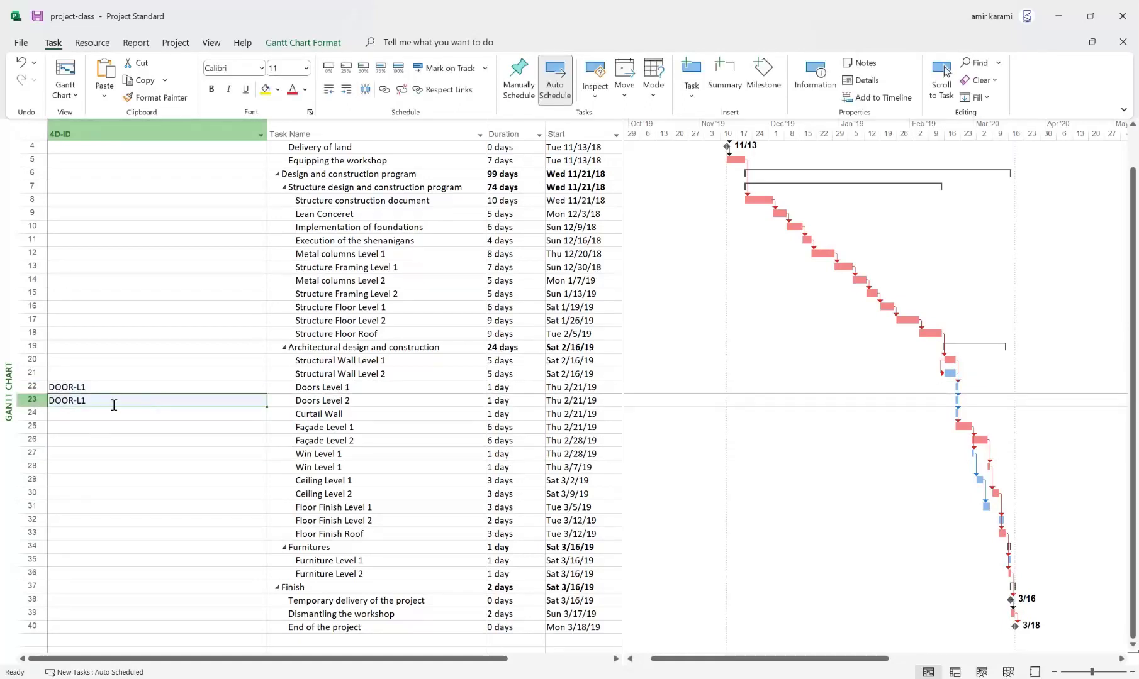
double_click(103, 398)
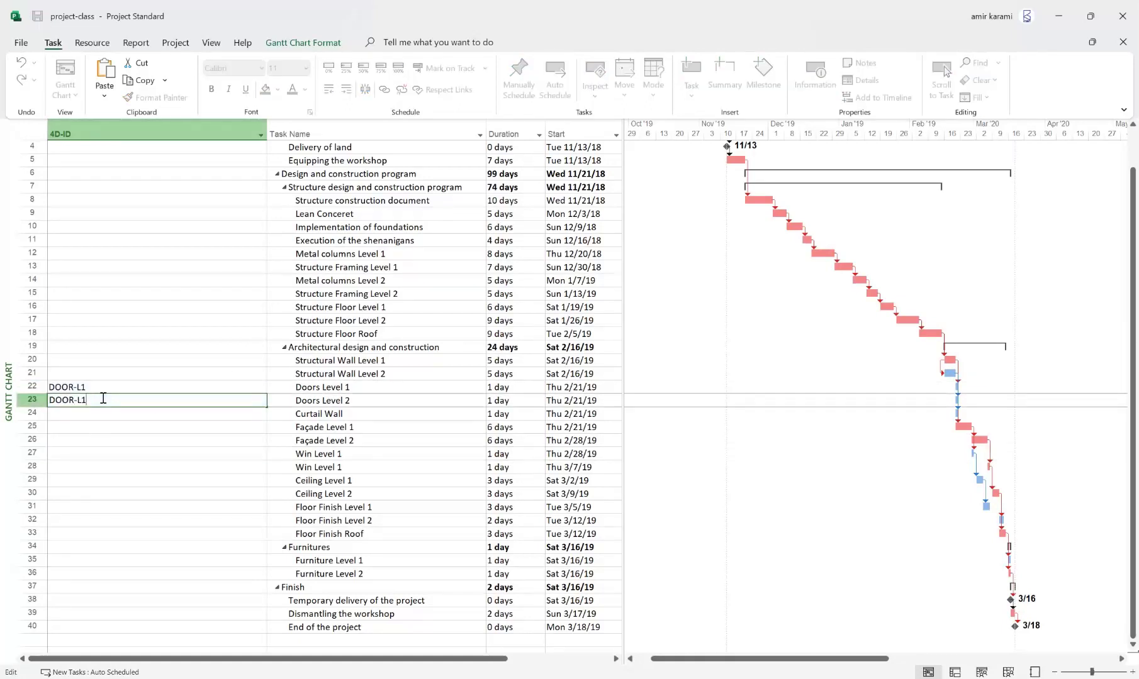
key(BackSpace)
text(2)
key(Return)
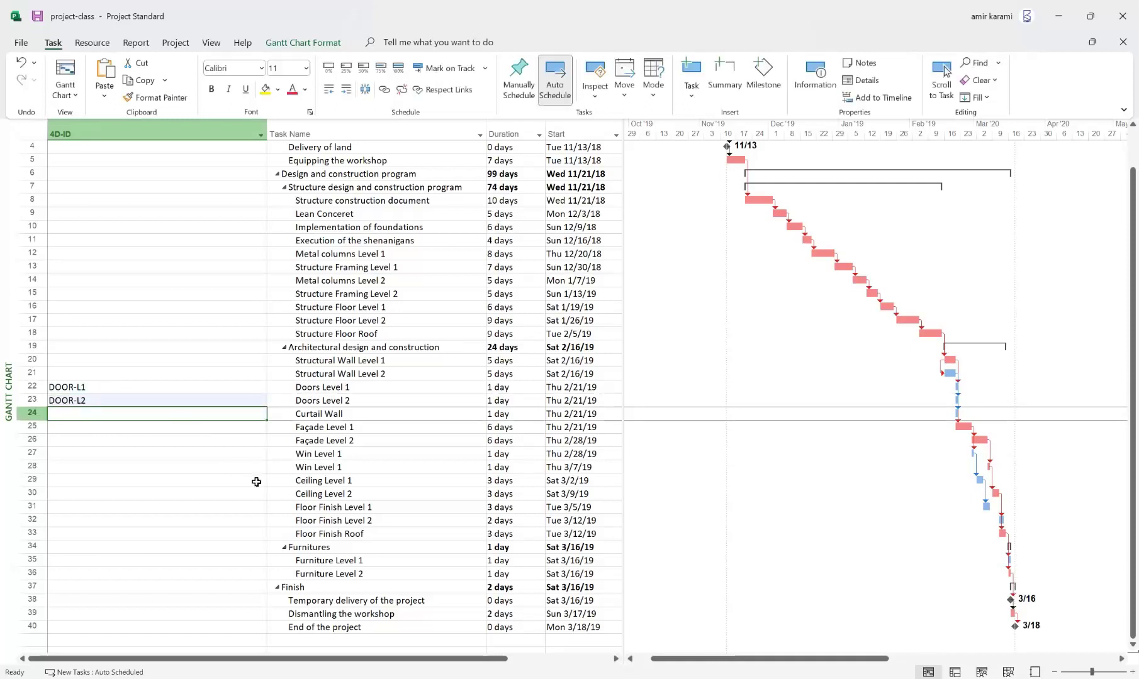
Step: Enter the 4D-ID CEL-L1 for the Ceiling Level 1 task and narrow the 4D-ID column
click(162, 482)
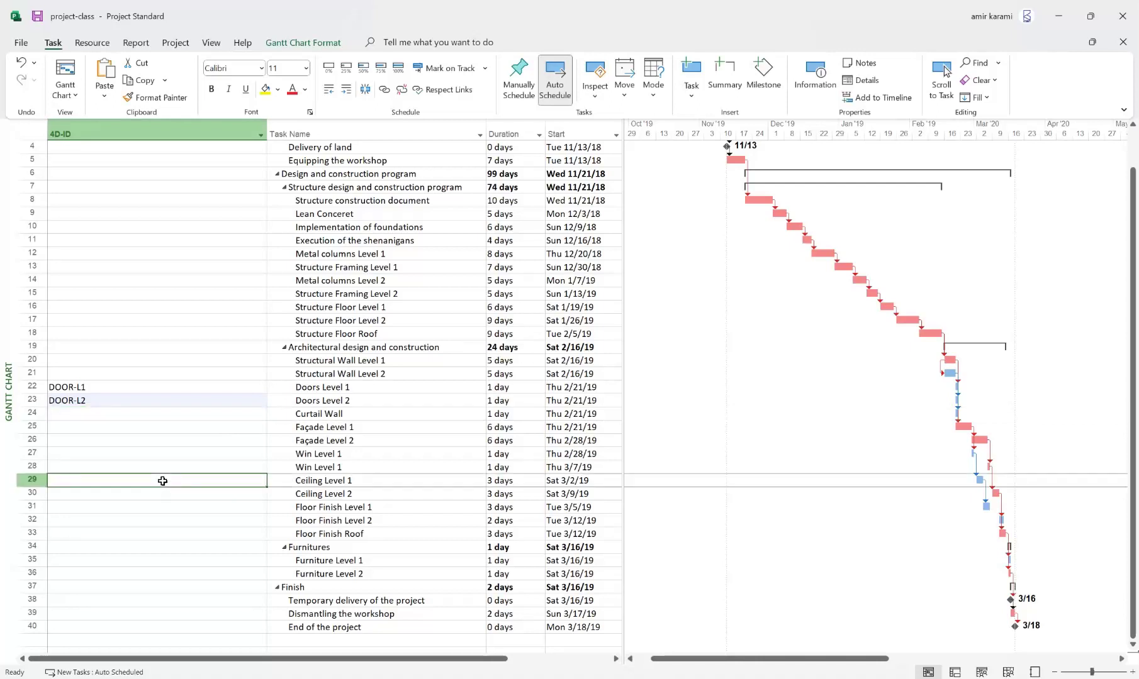
text(CEL)
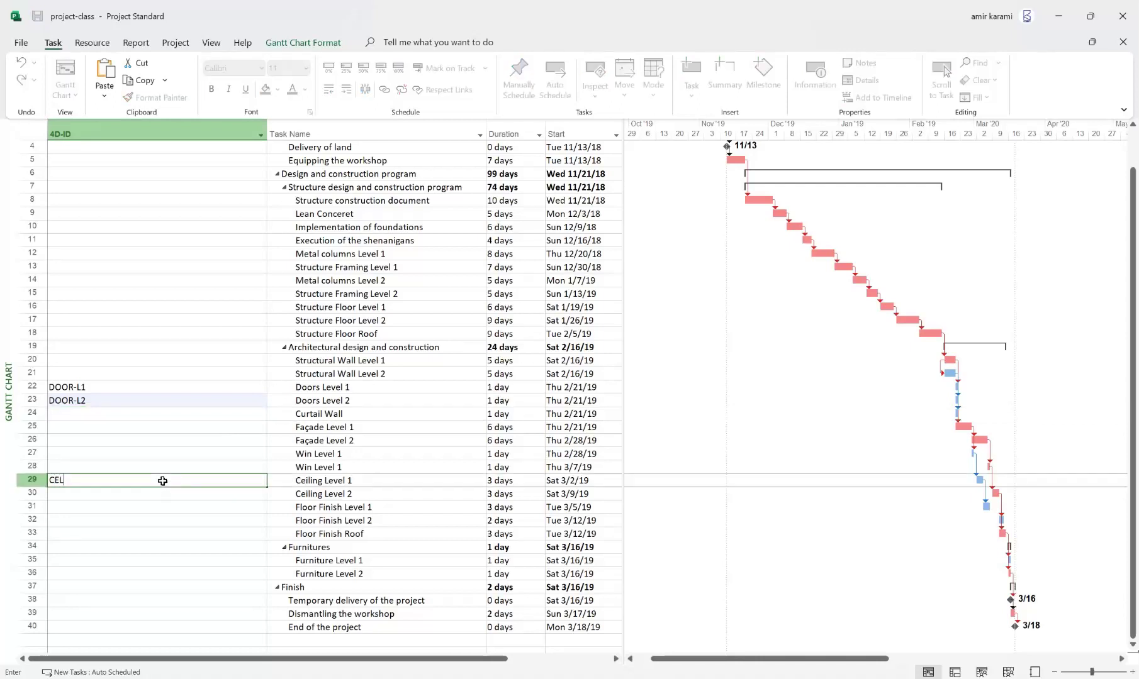
text(-L1)
key(Return)
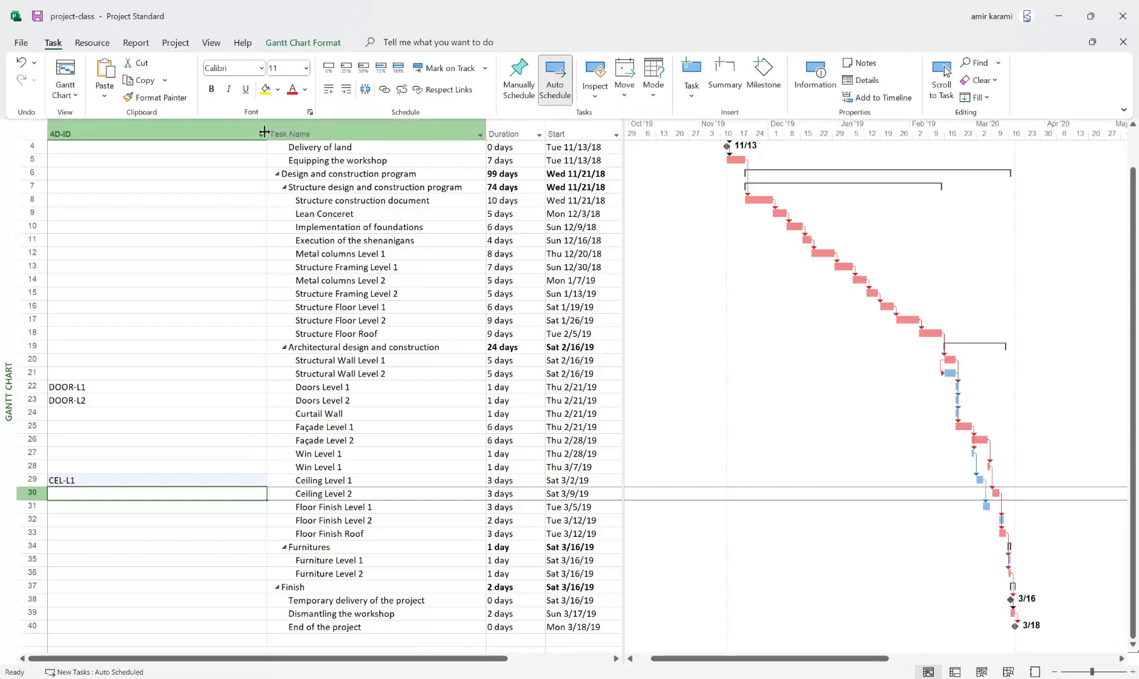
drag(266, 128, 111, 148)
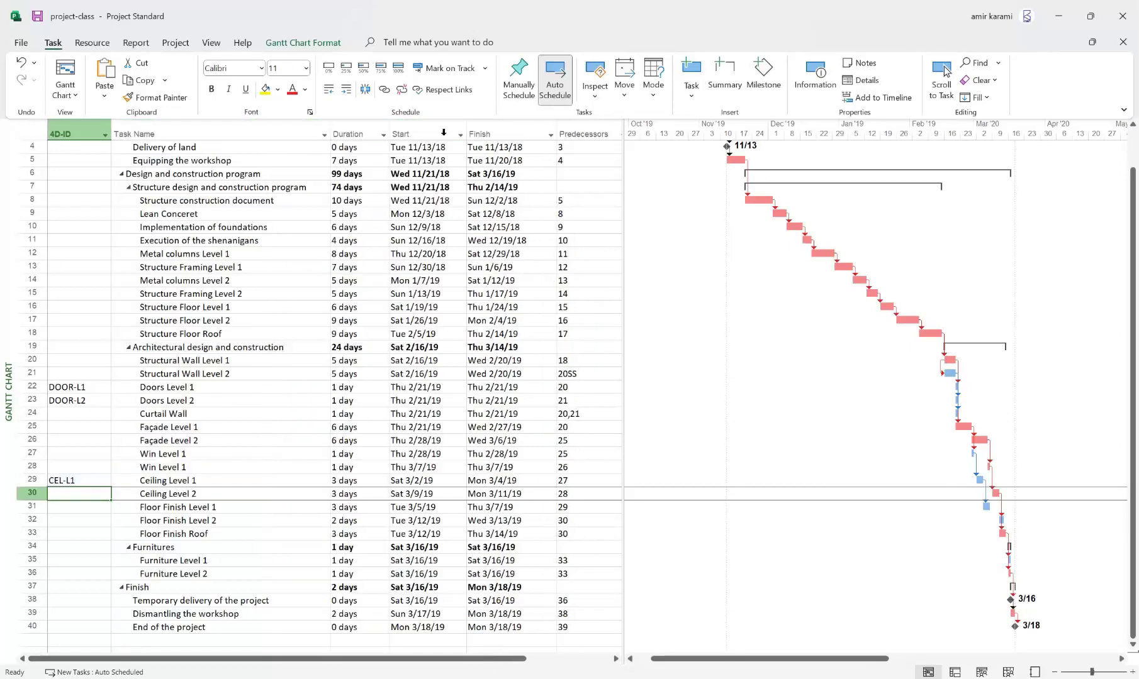
Step: Insert the Text 2 field as a new column before the Predecessors column
right_click(576, 133)
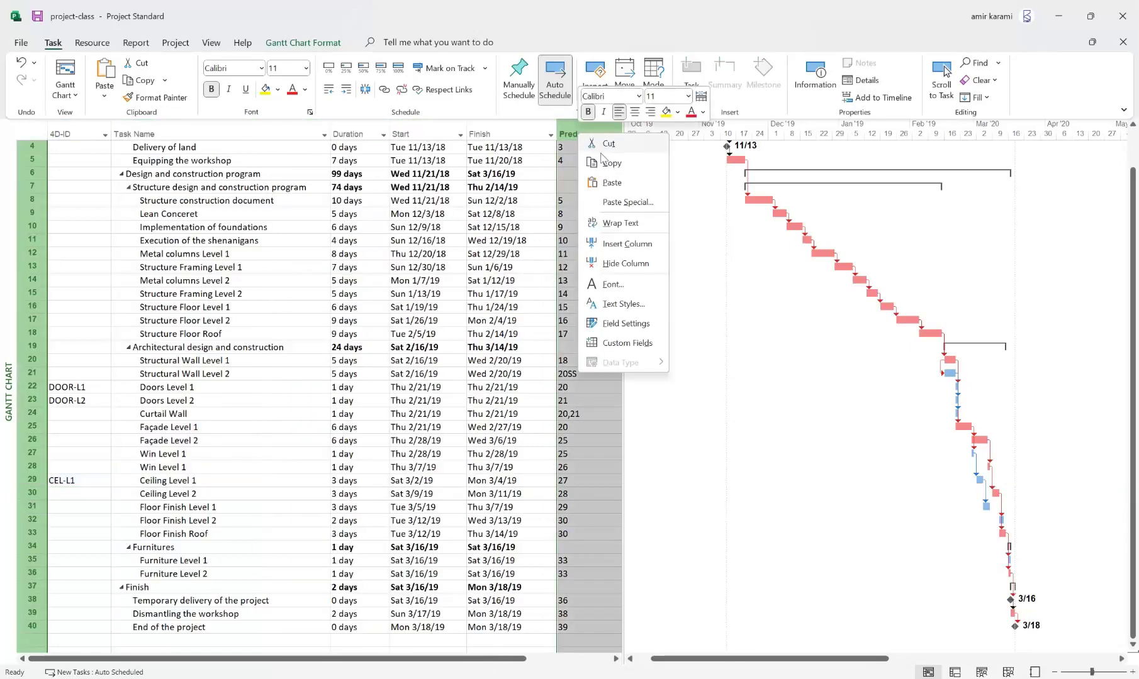
click(627, 243)
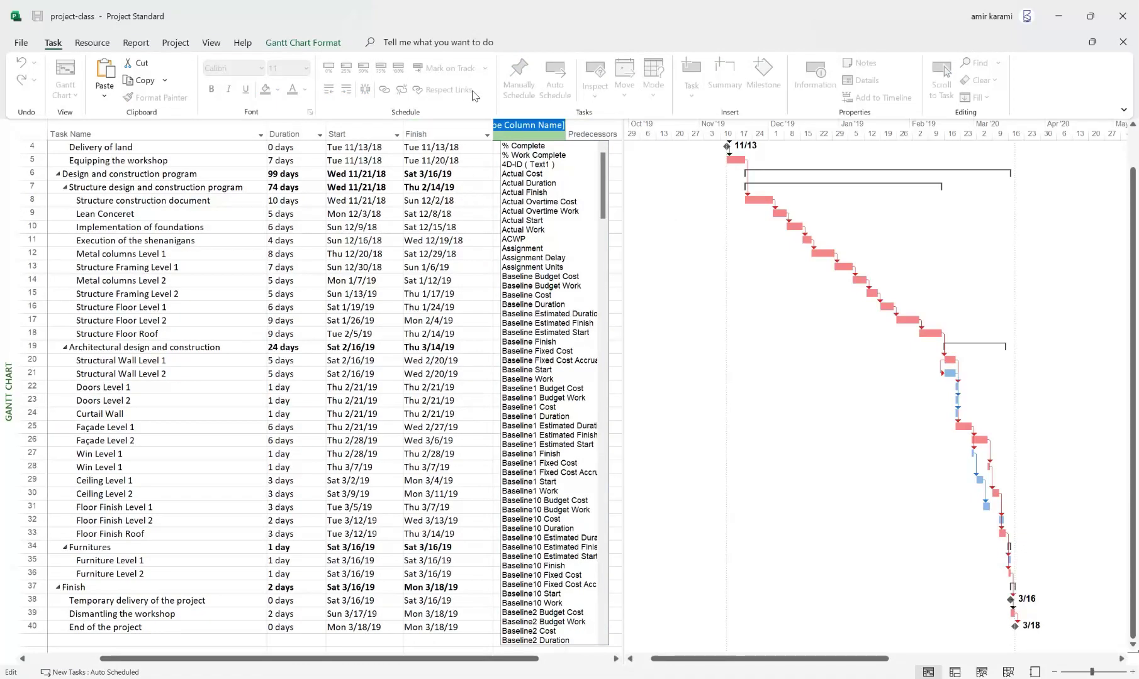
drag(603, 189, 599, 595)
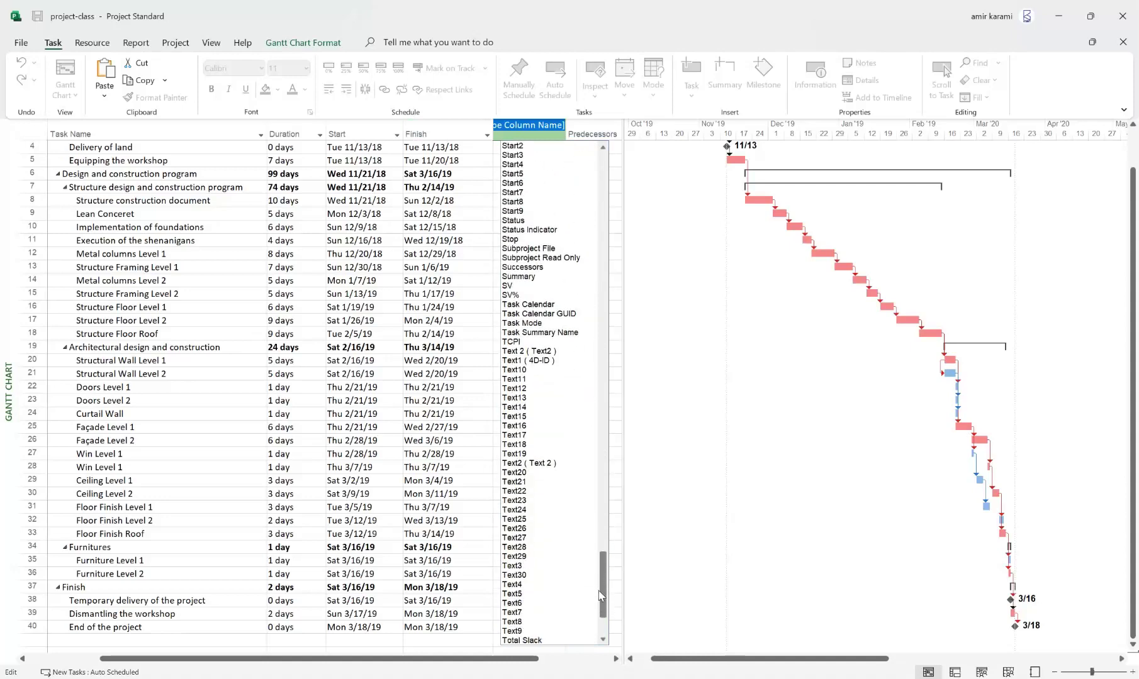
click(546, 356)
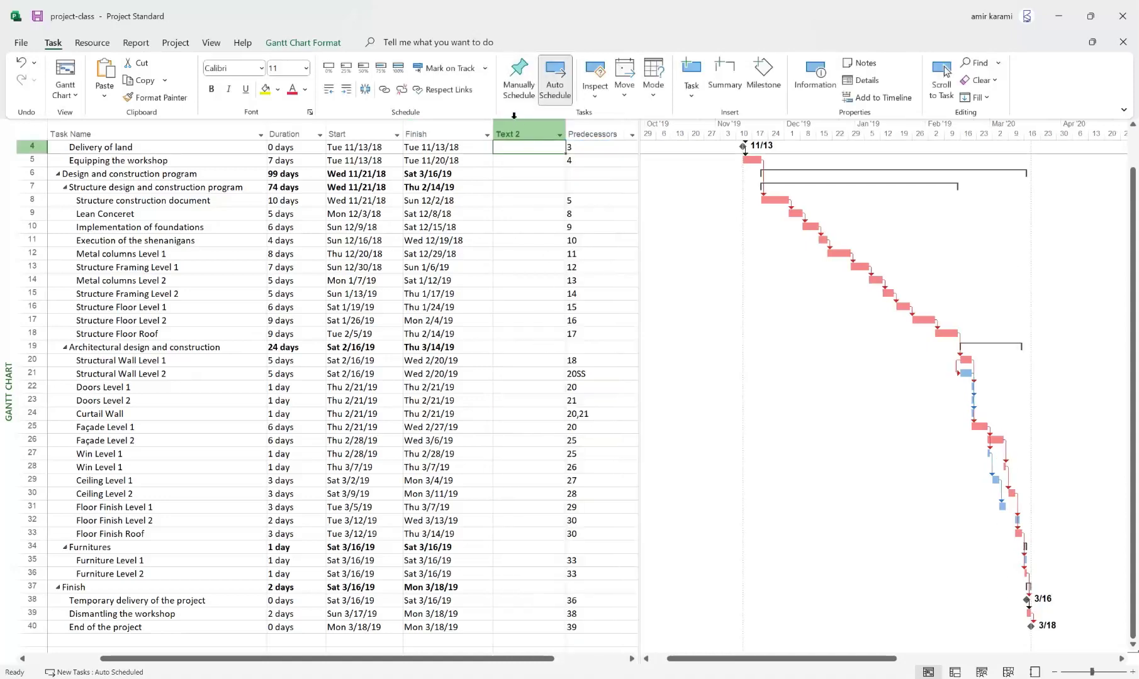
Step: Rename the Text 2 column as Task Type
click(515, 125)
click(520, 133)
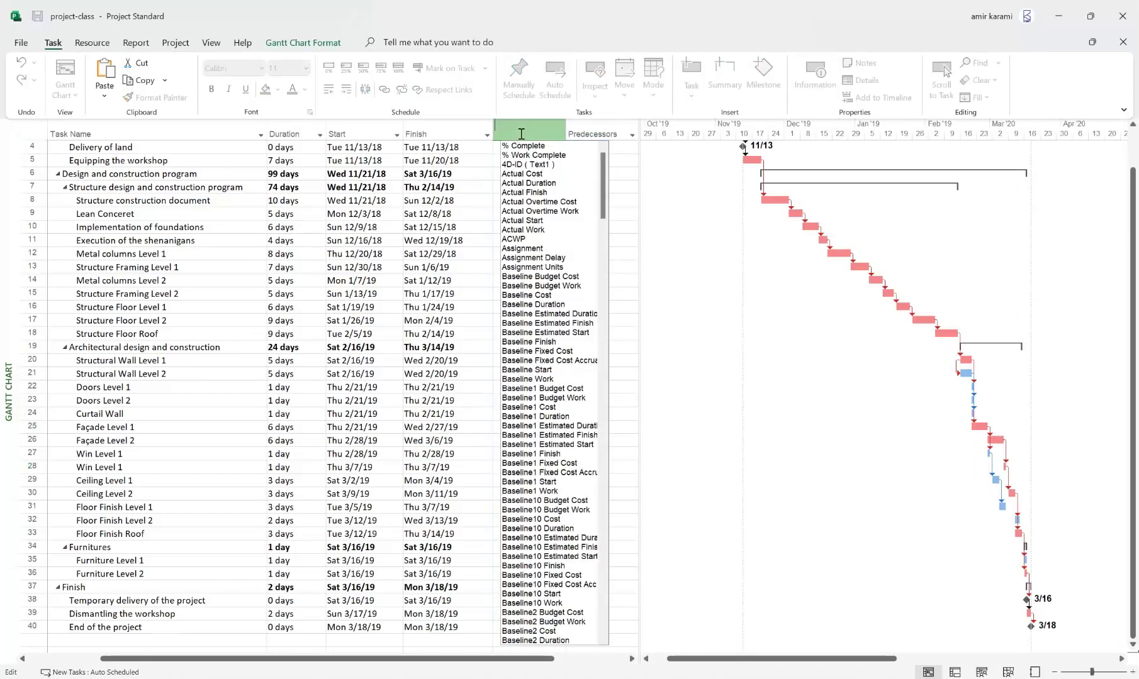
text(Task)
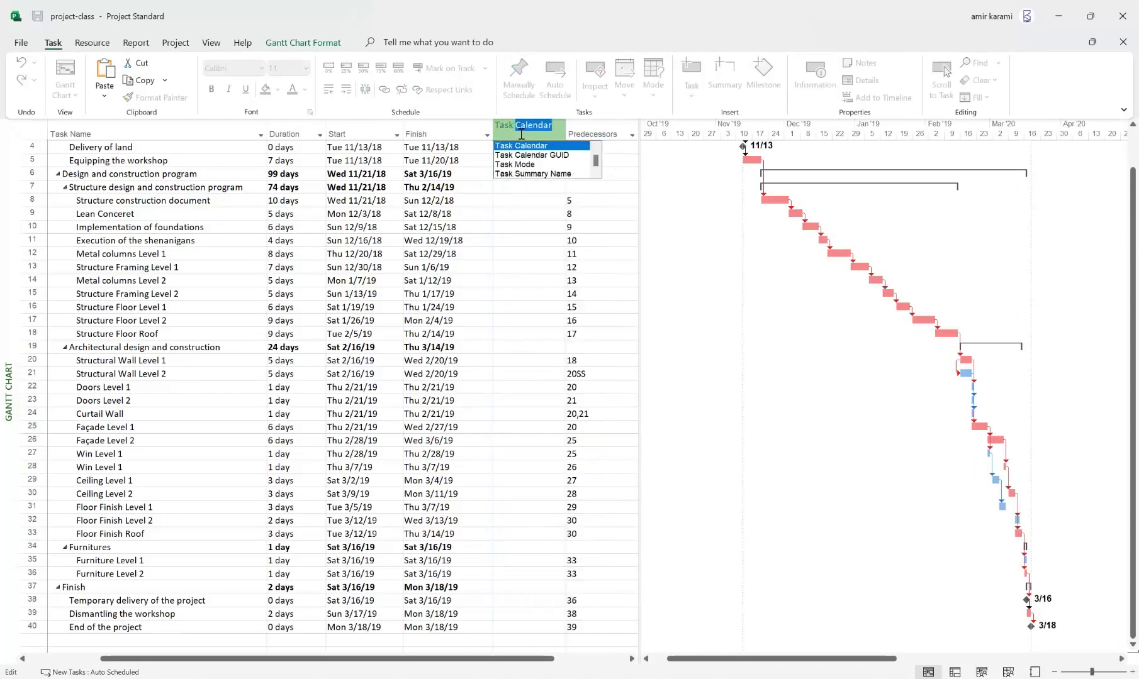
key(Escape)
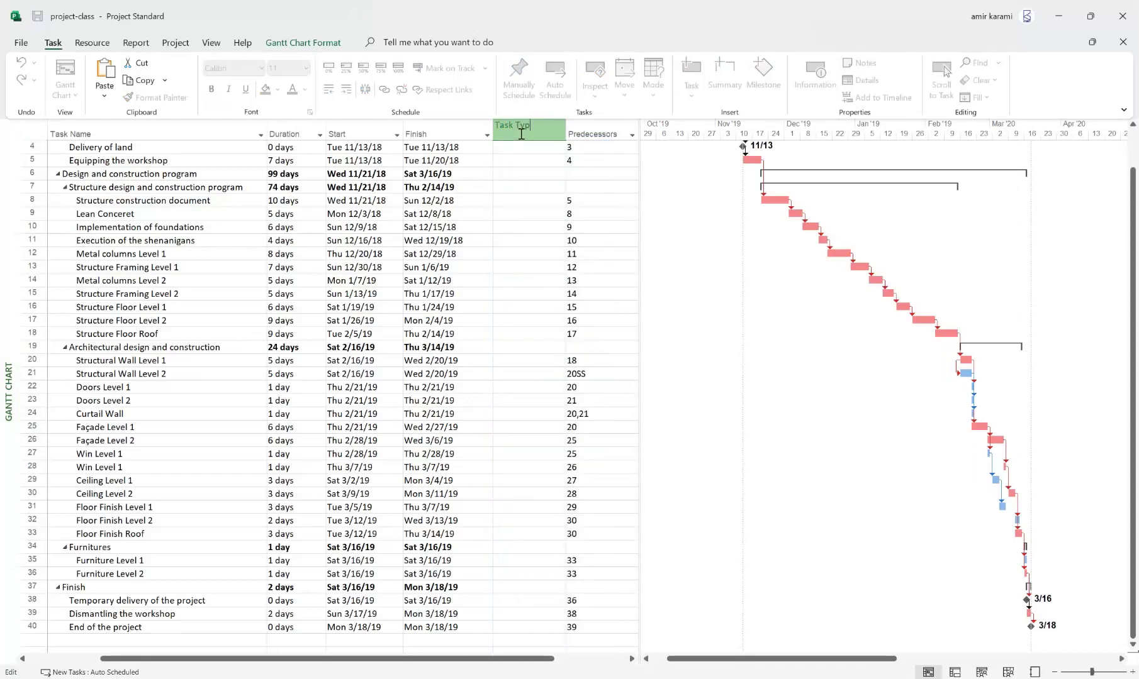
click(487, 253)
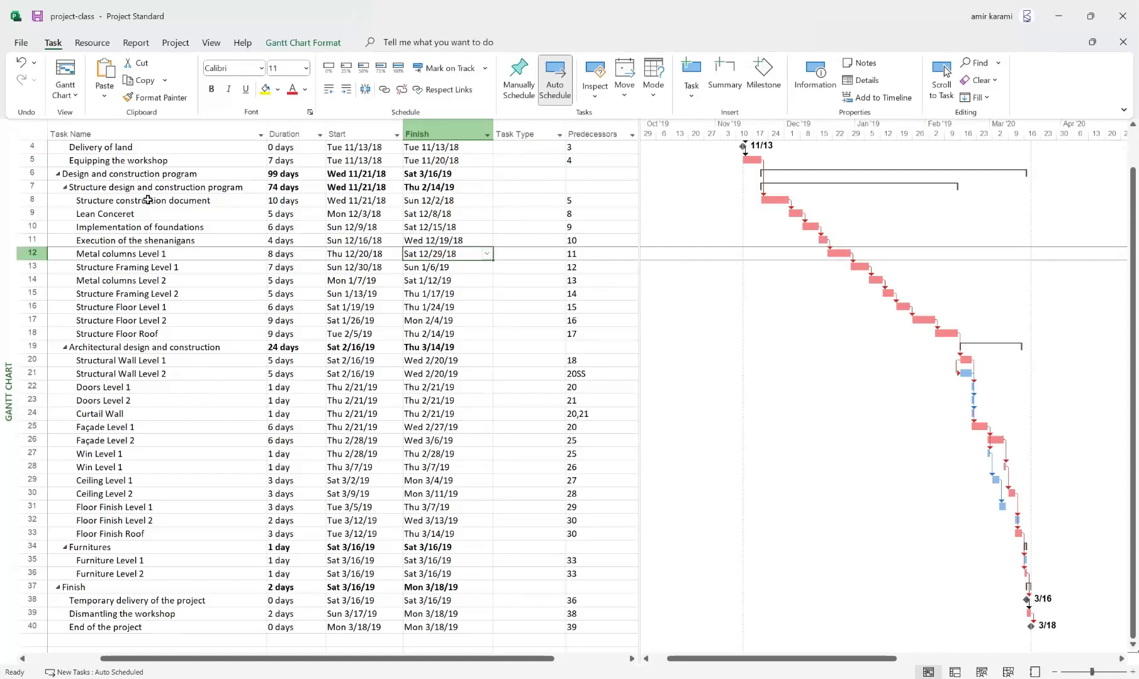
Step: Set the Task Type of the Lean Conceret task to Construct
scroll(258, 301, down, 3)
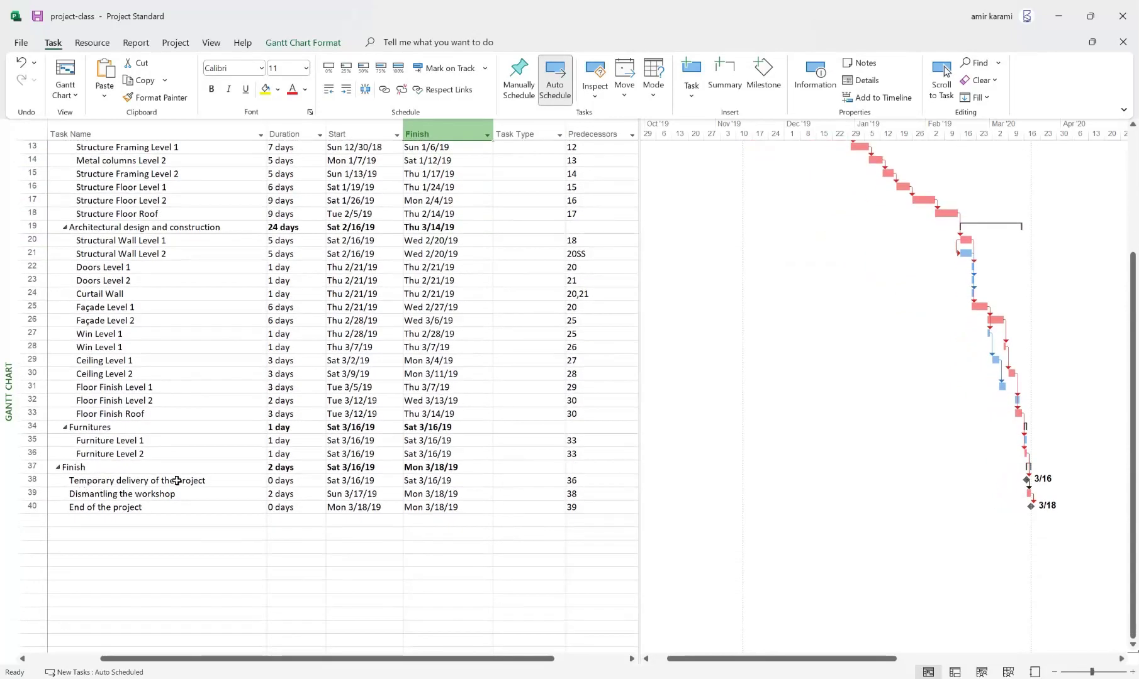
scroll(259, 538, up, 4)
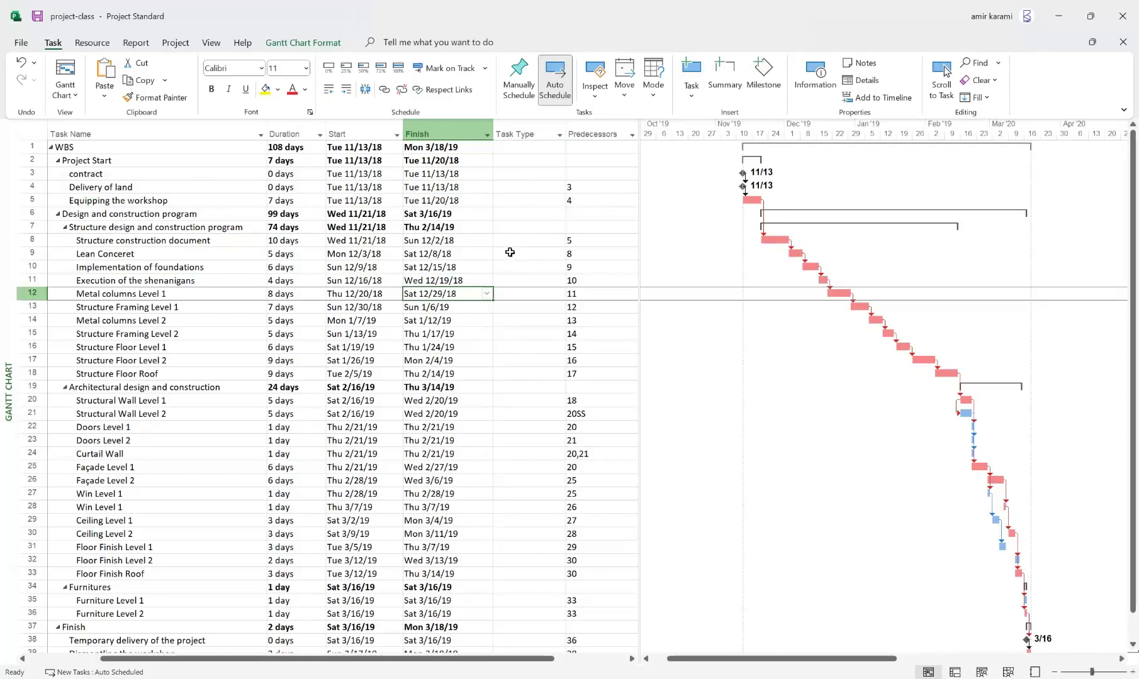
click(516, 256)
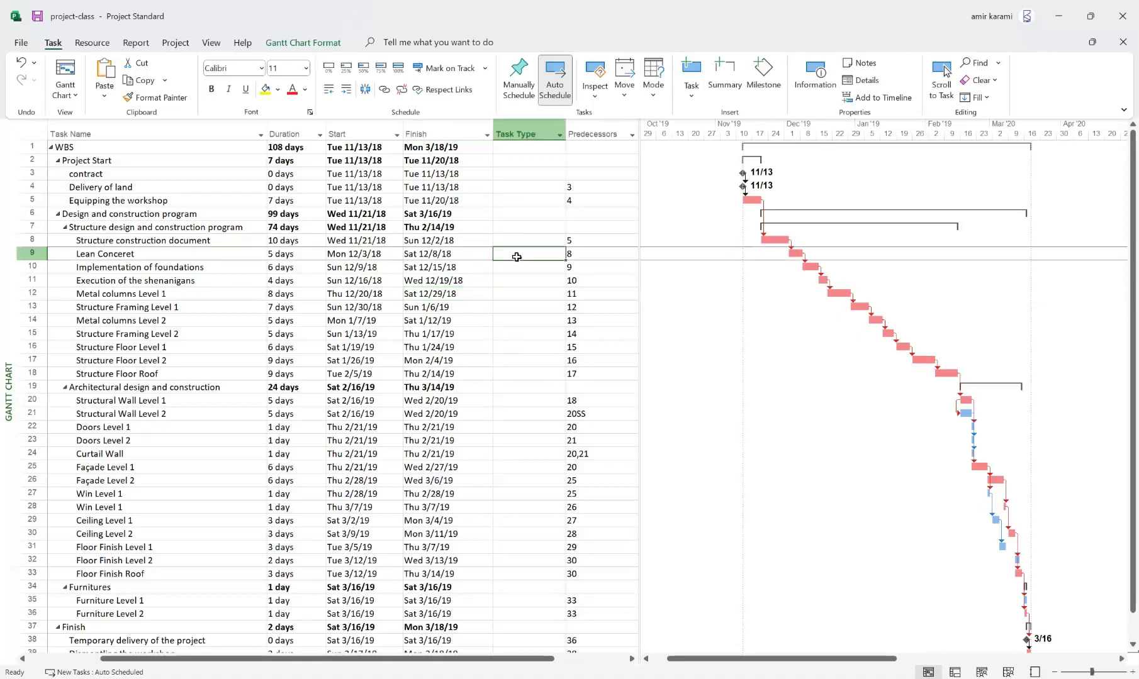
text(Constru)
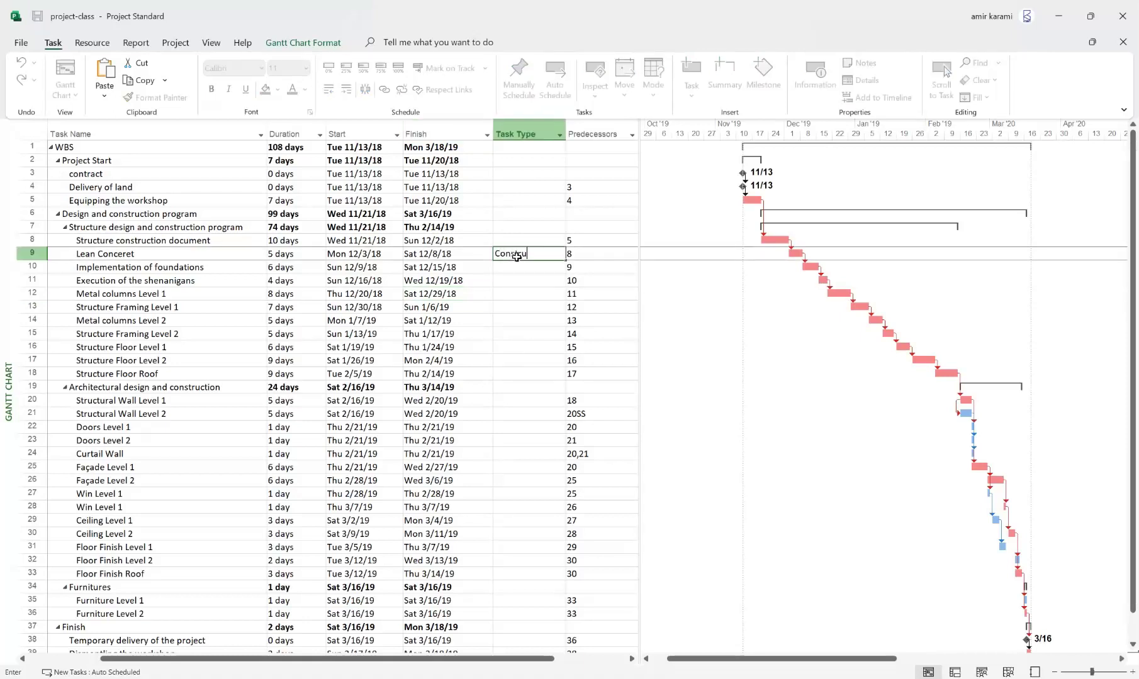
text(ct)
key(Return)
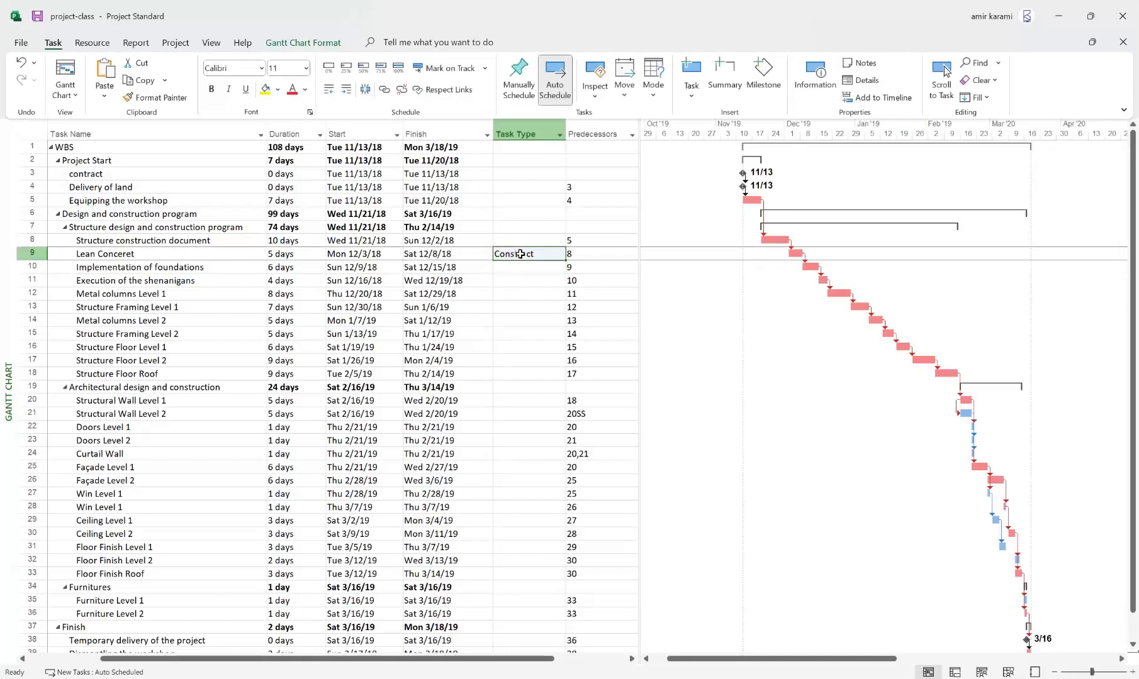
drag(517, 265, 514, 374)
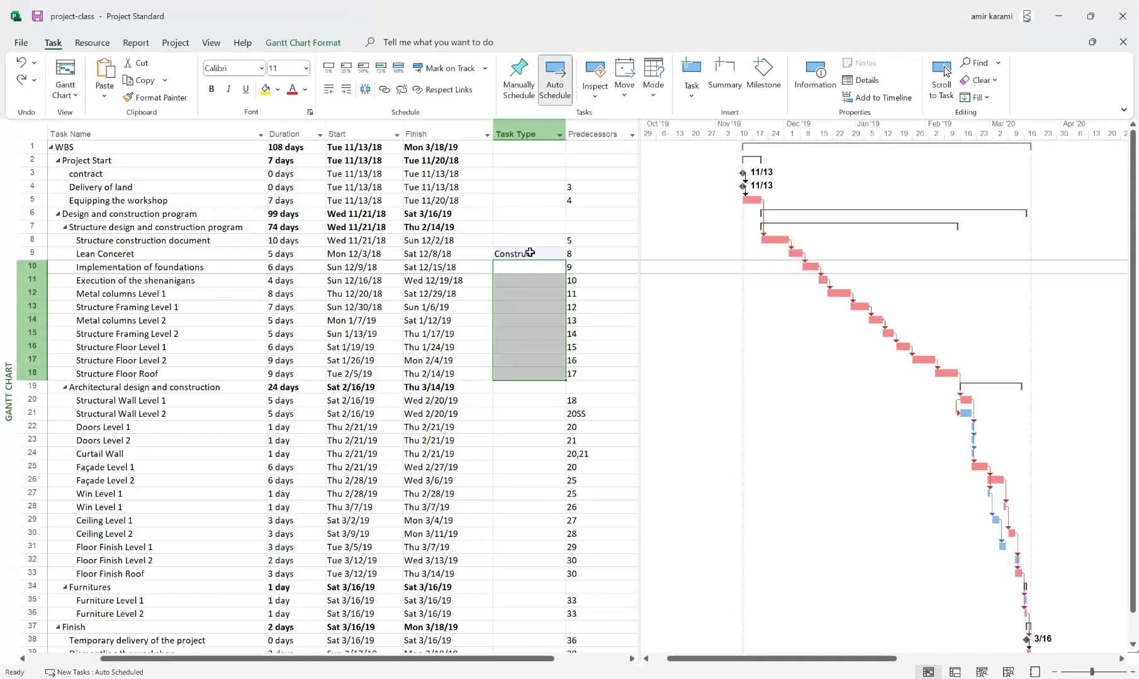
click(529, 307)
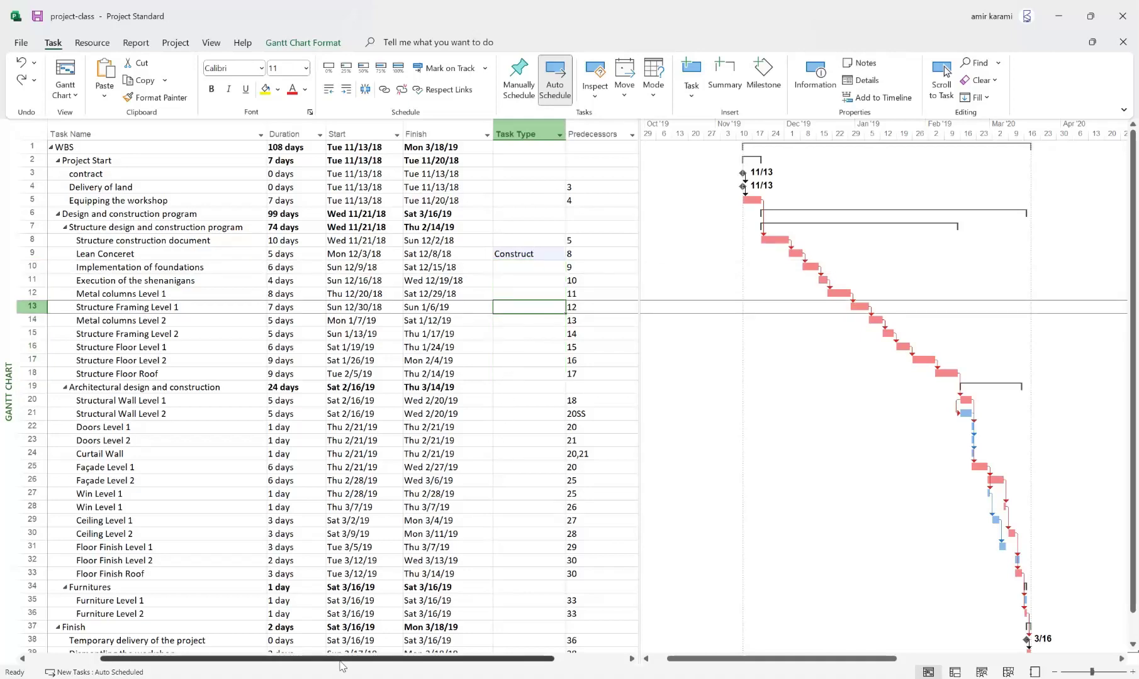
drag(340, 660, 268, 659)
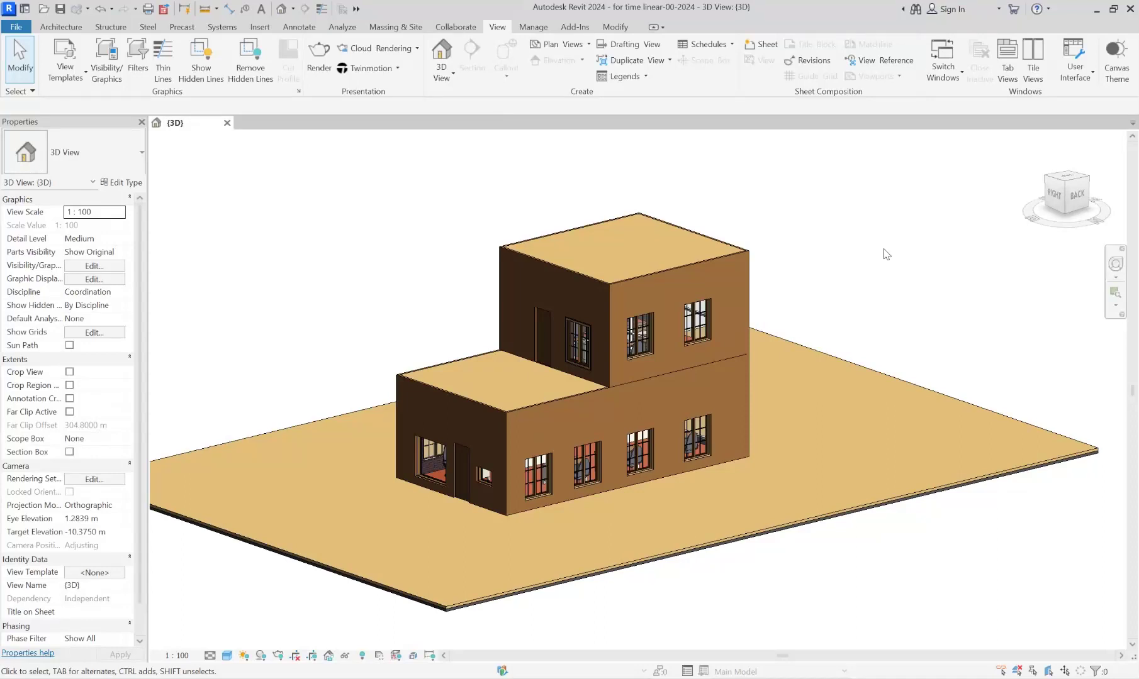
Step: Examine the available properties of the upper-storey wall on the building's back side
click(686, 287)
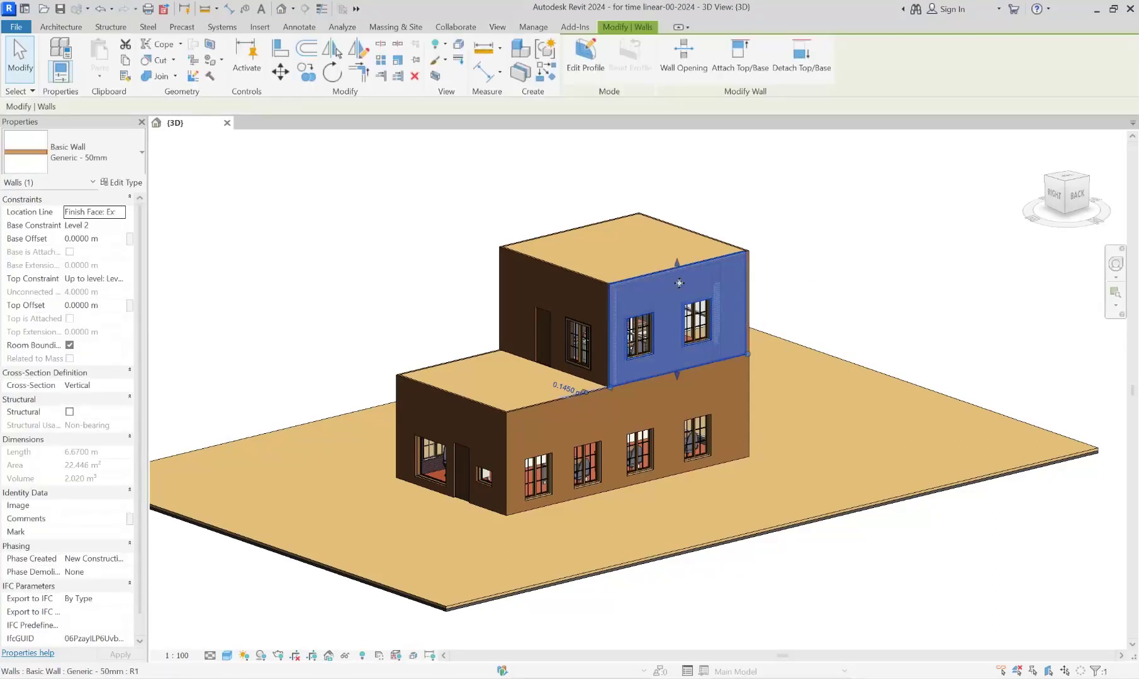
scroll(133, 344, down, 1)
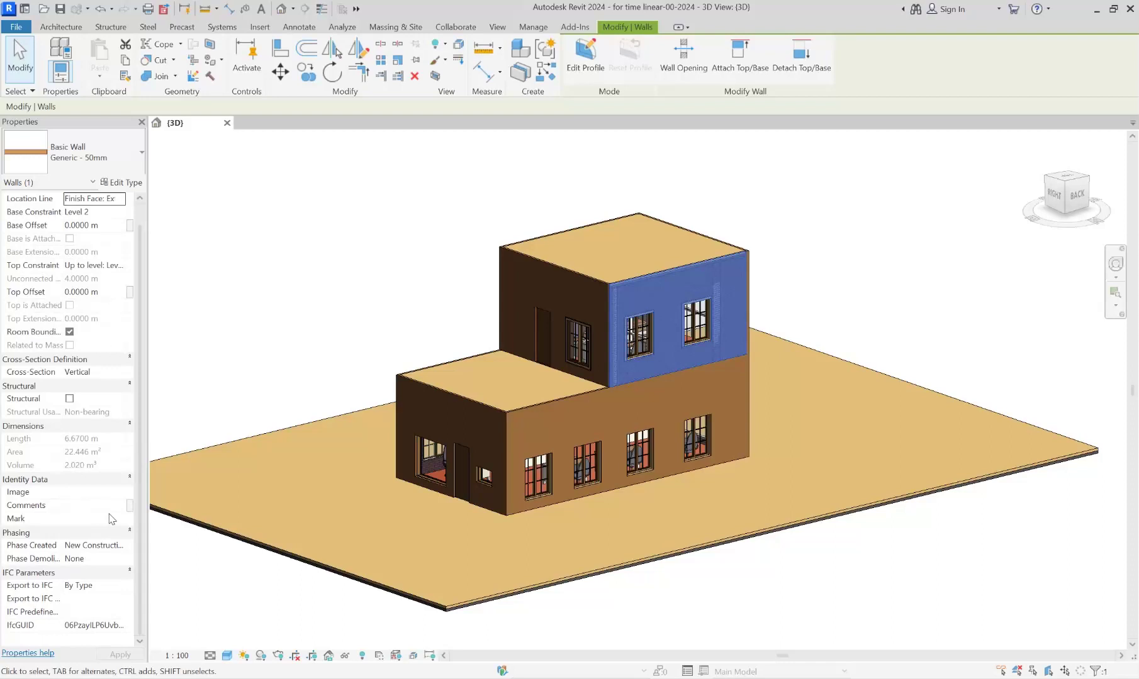
click(350, 225)
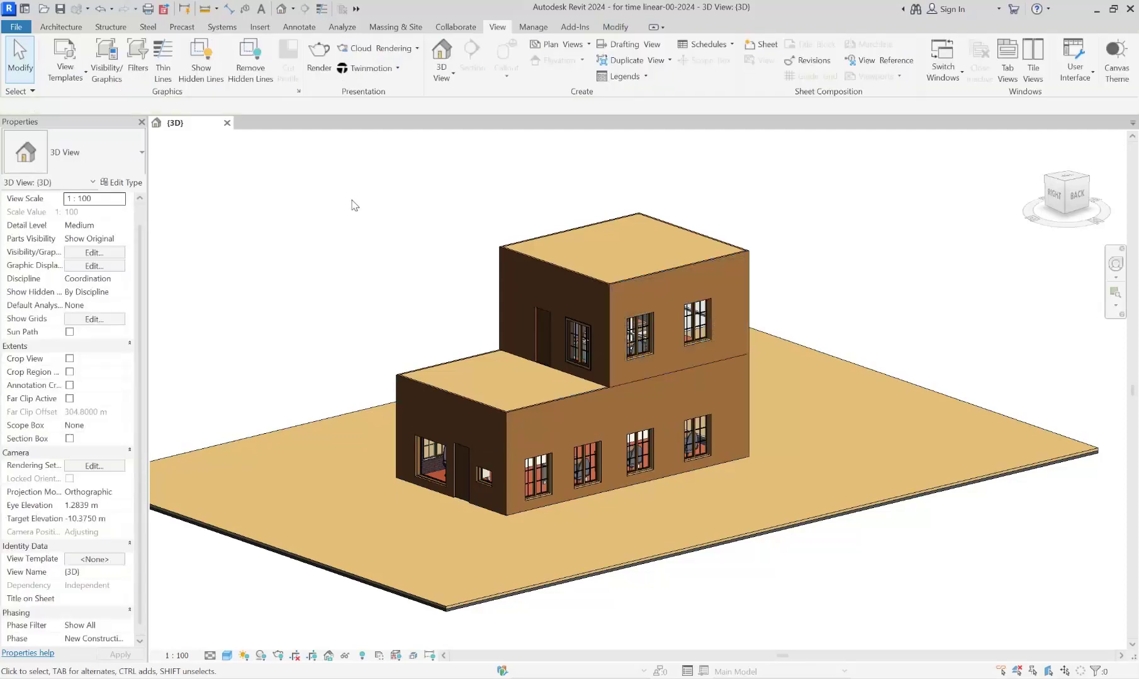
Step: Start a new instance project parameter and apply it to all element categories
click(537, 30)
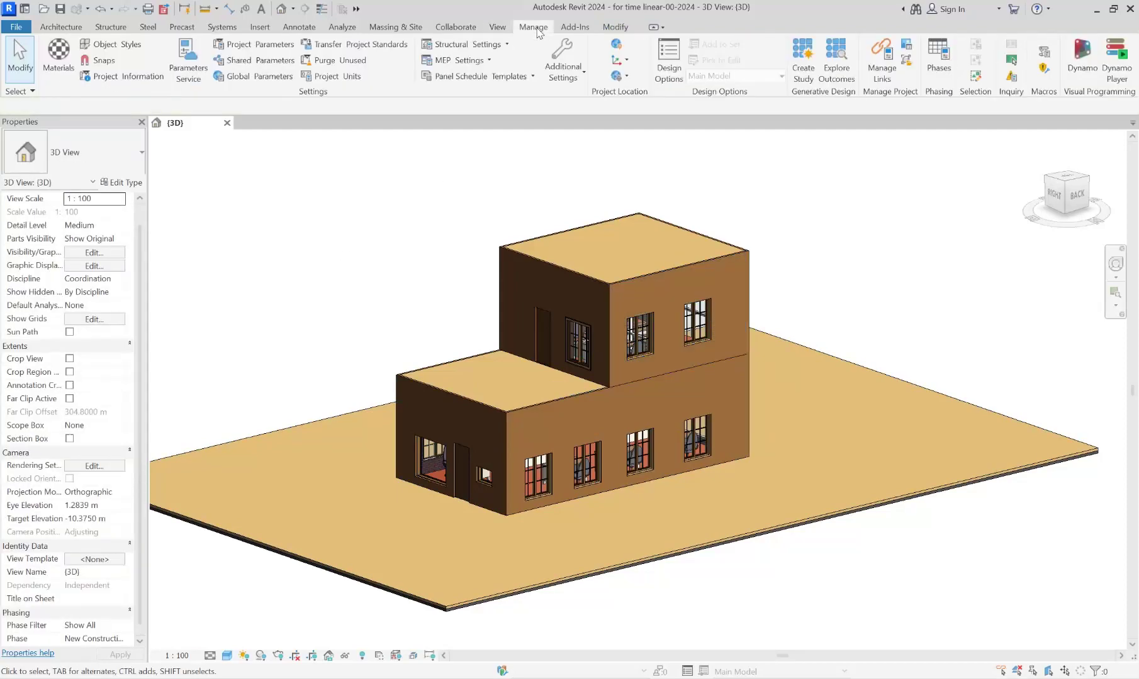
click(252, 44)
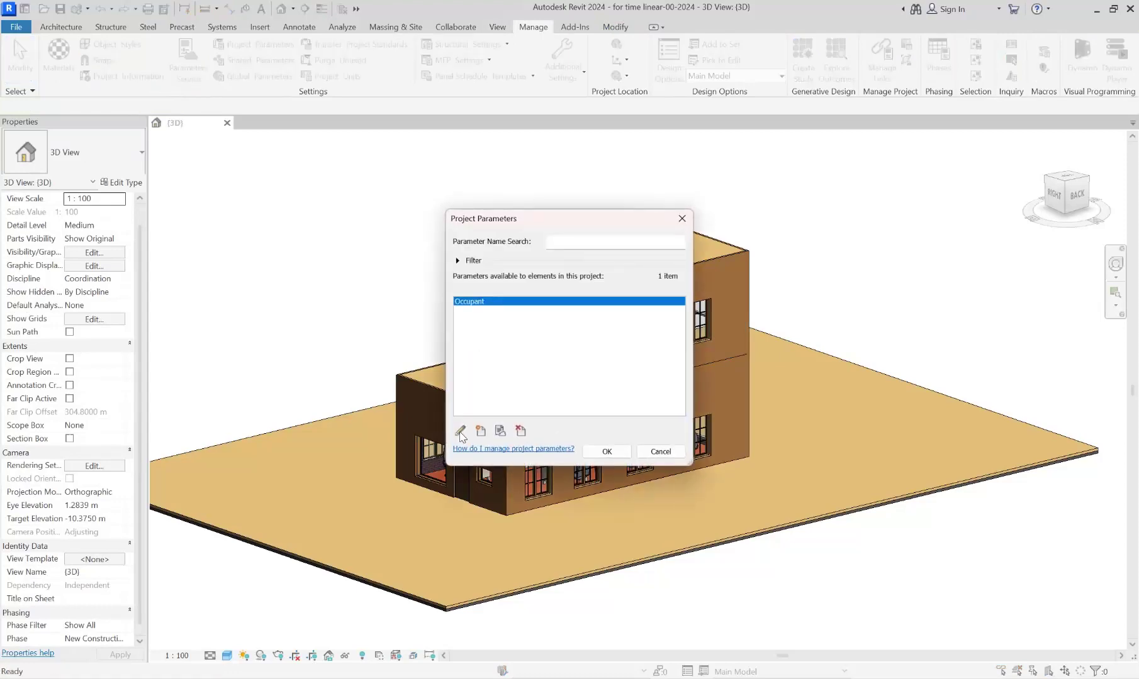
click(481, 431)
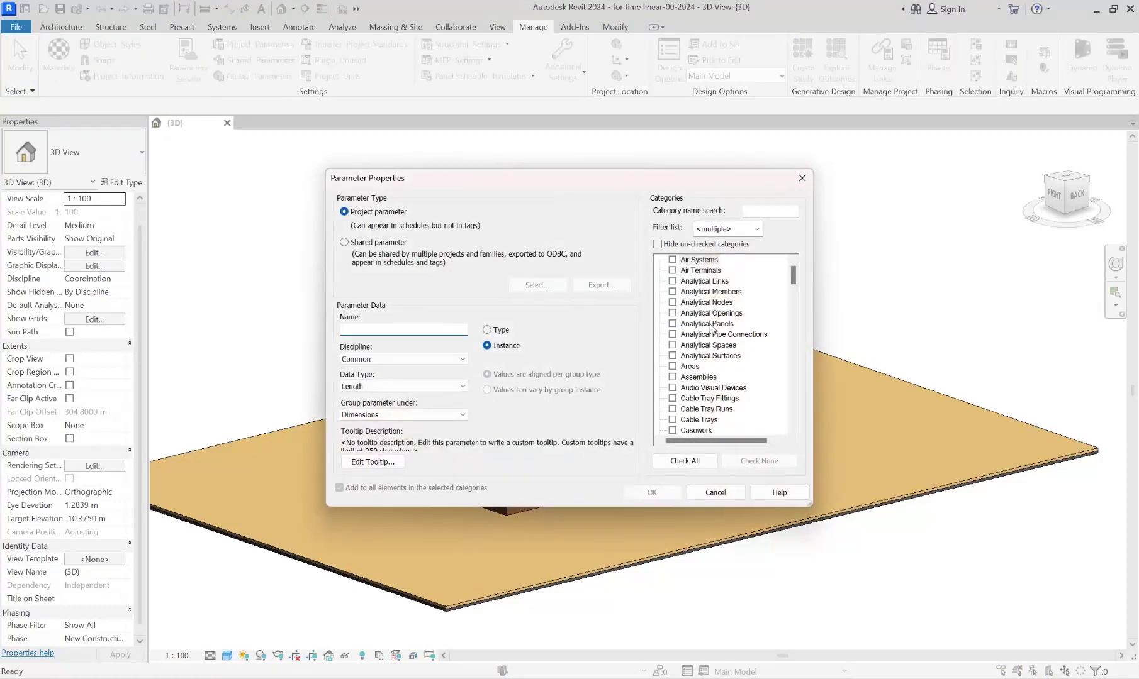
click(698, 465)
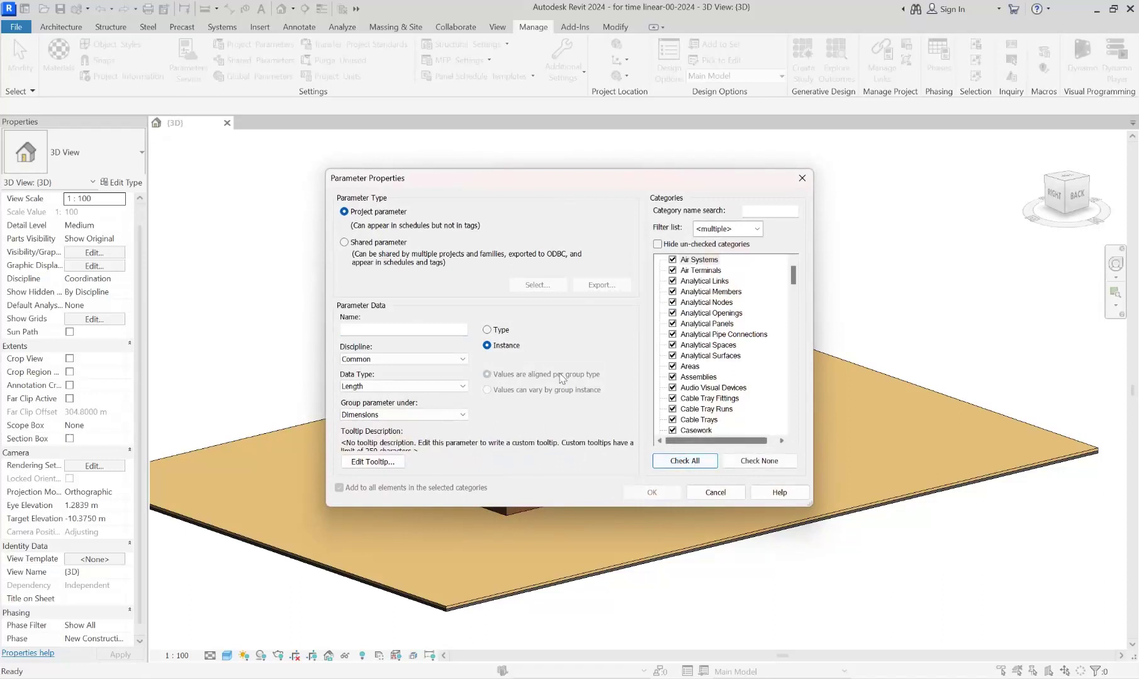
Step: Name the new project parameter 4D-ID, give it the Text data type, and save it to the project
click(406, 328)
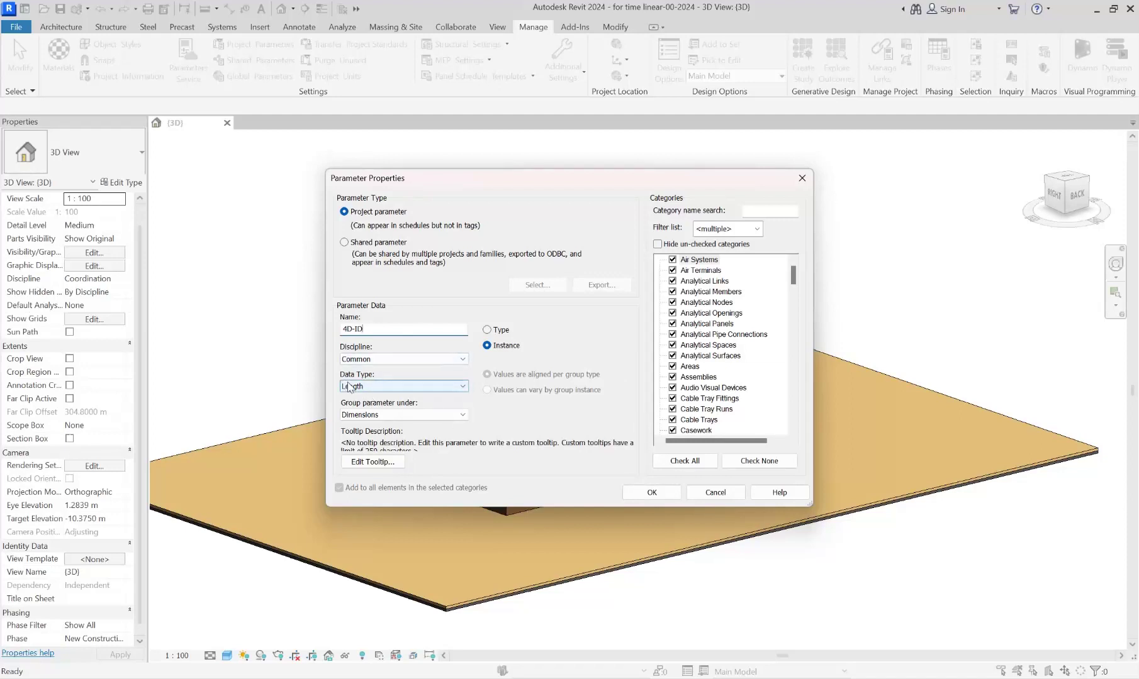
click(374, 390)
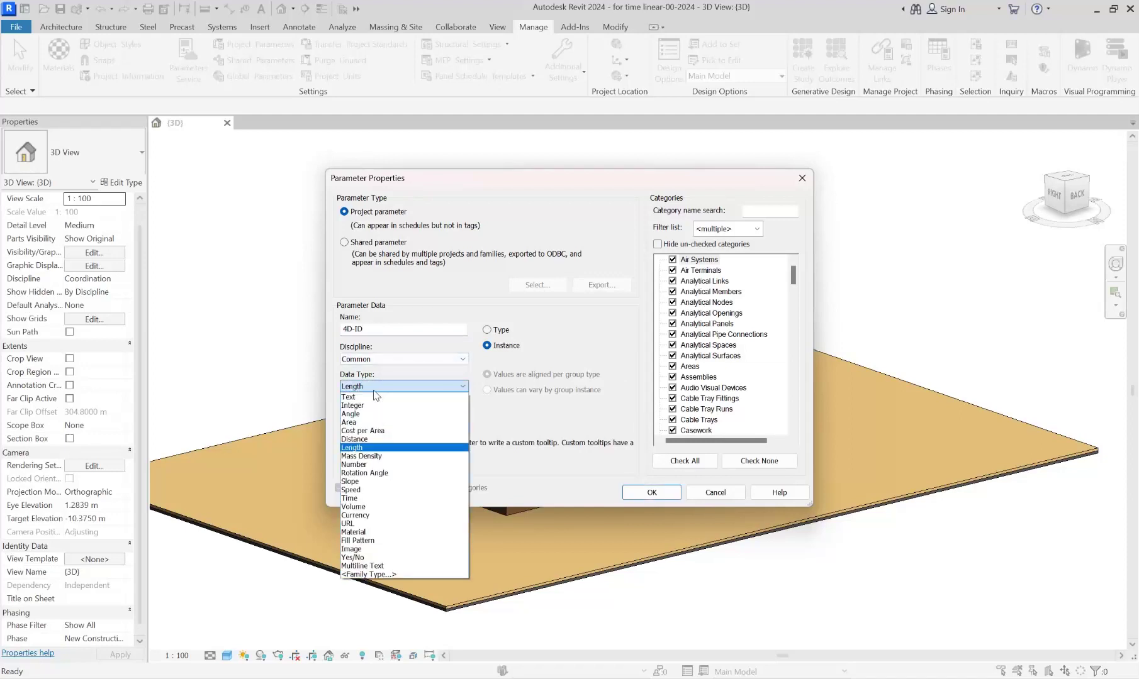
click(376, 397)
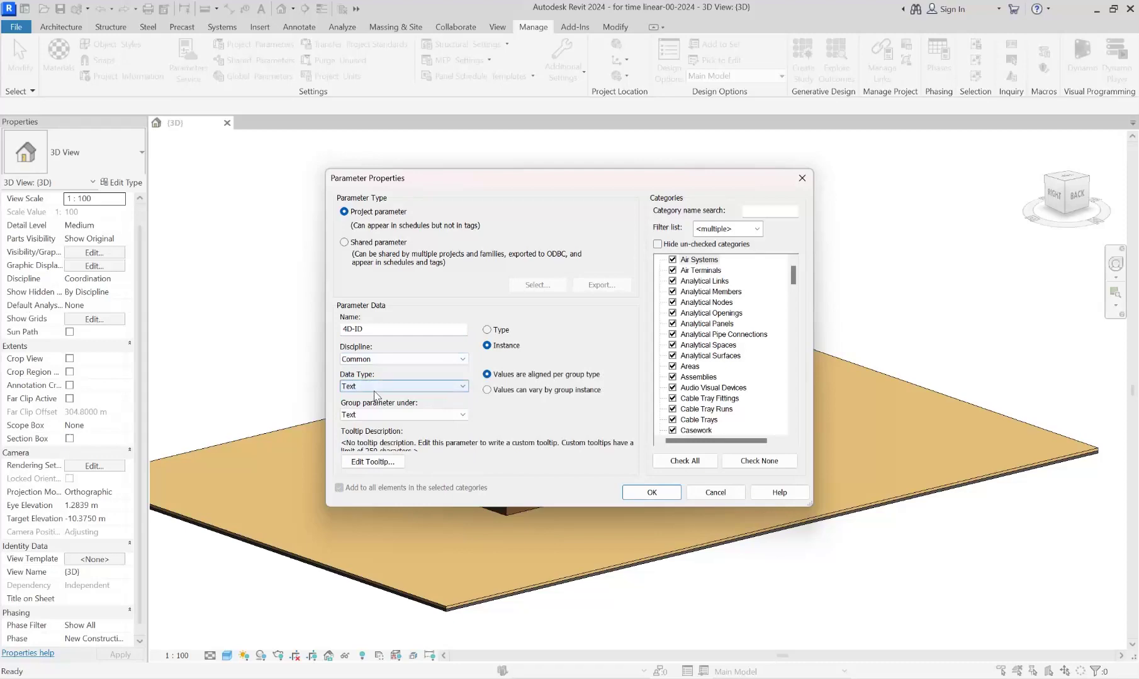
click(652, 497)
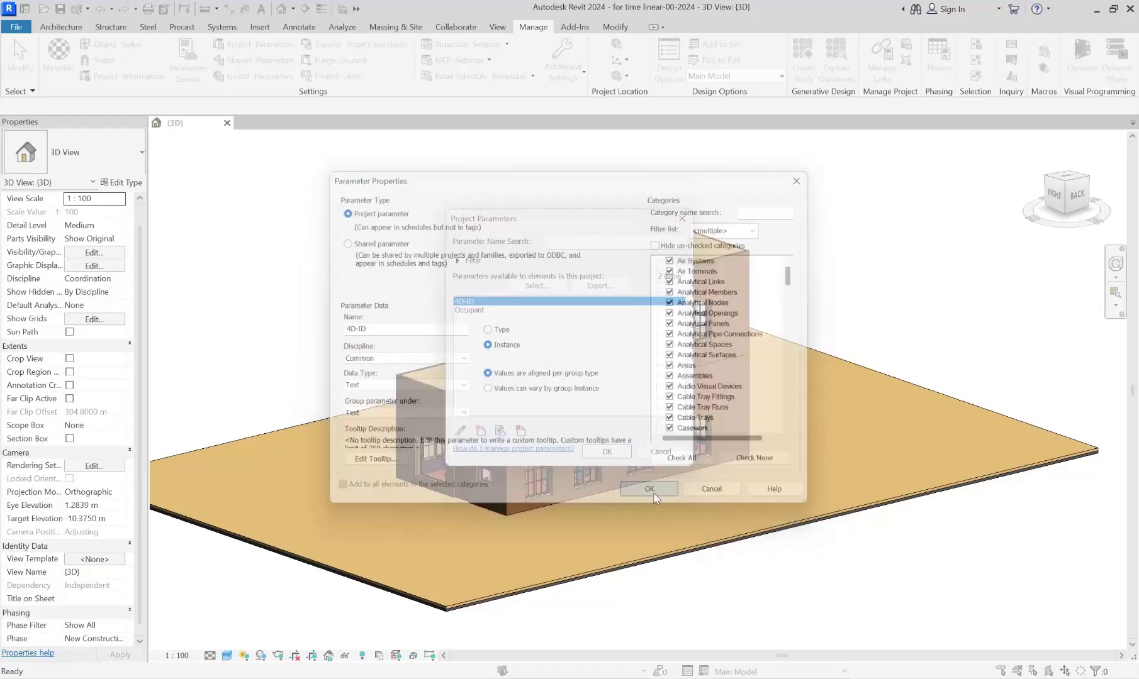
click(608, 452)
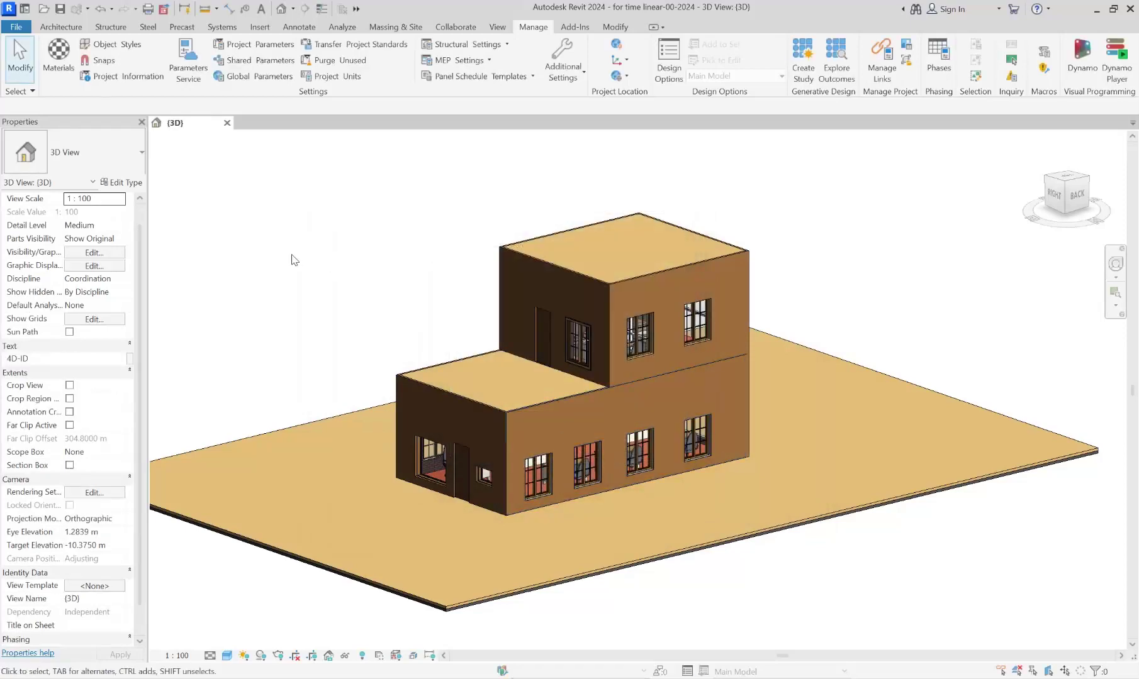
Step: Check the upper-storey back wall for the 4D-ID property, and review the 4D-ID codes in the project-class-02 schedule in Microsoft Project
scroll(679, 389, up, 1)
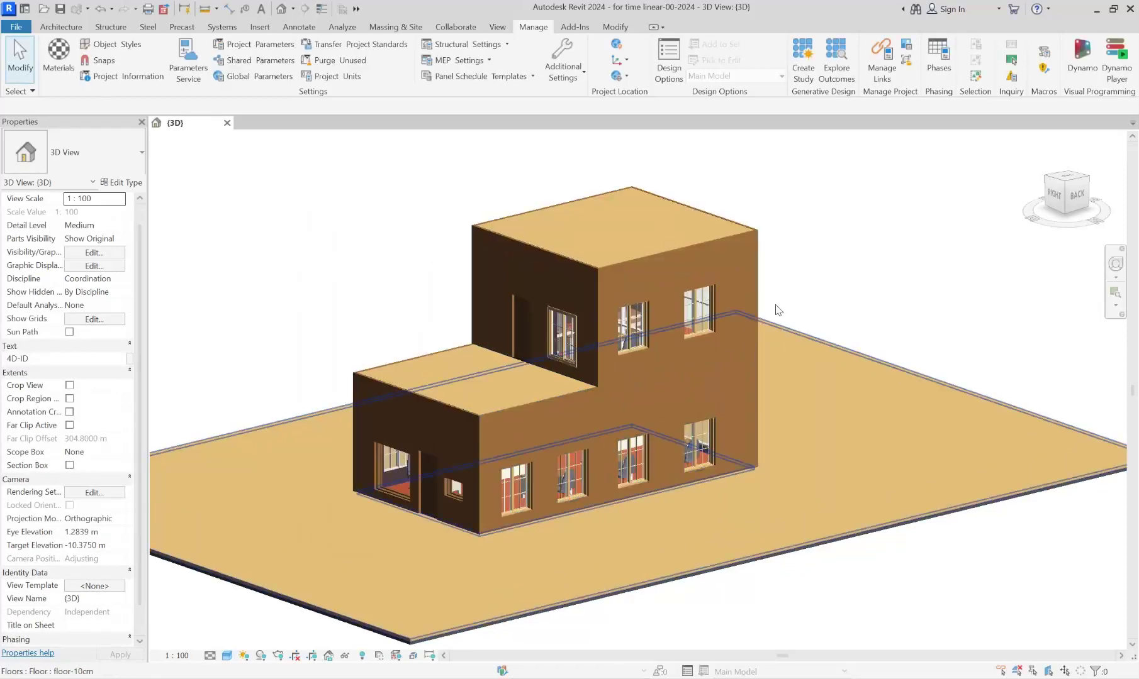
click(719, 262)
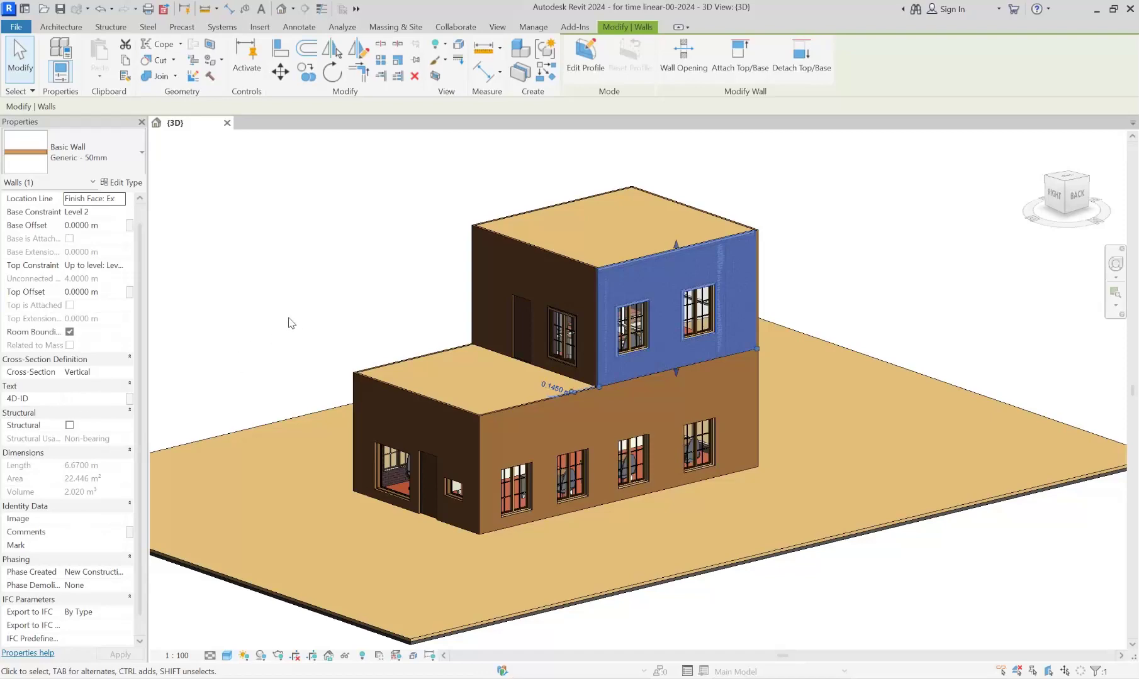
click(285, 266)
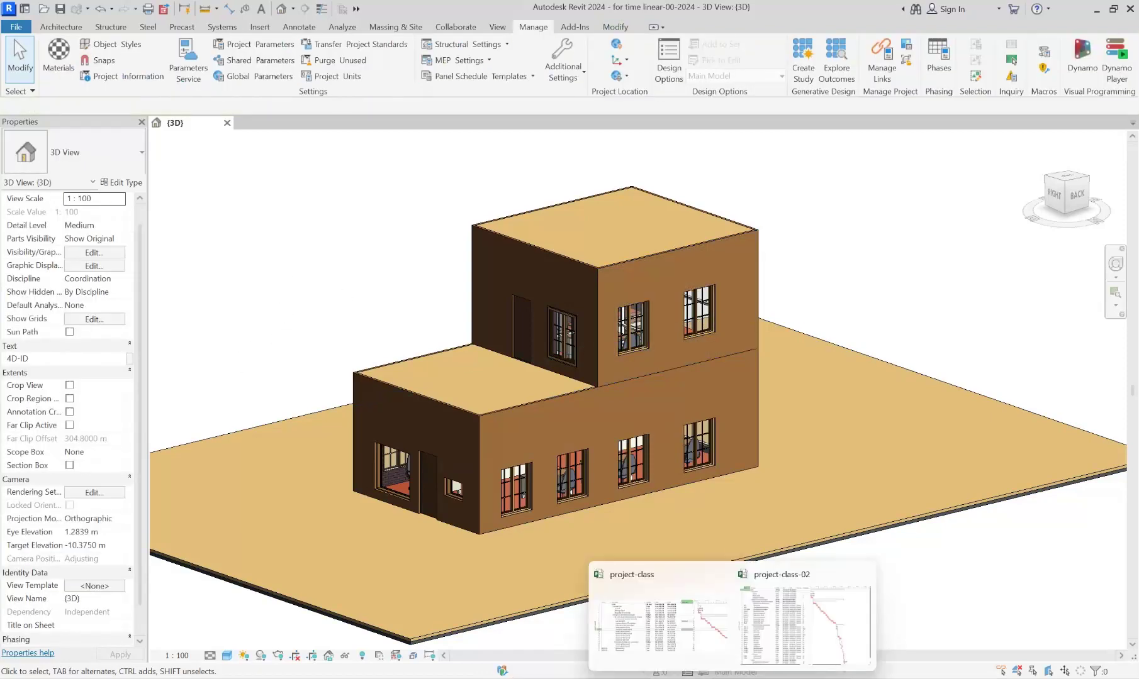
click(786, 629)
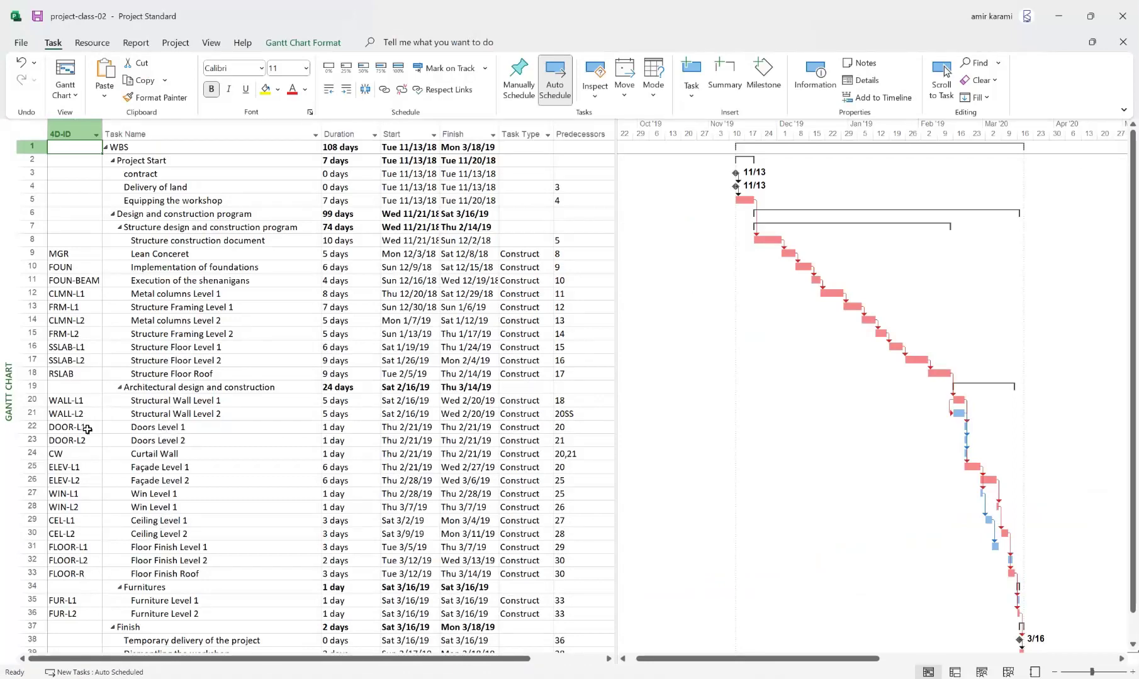
click(641, 673)
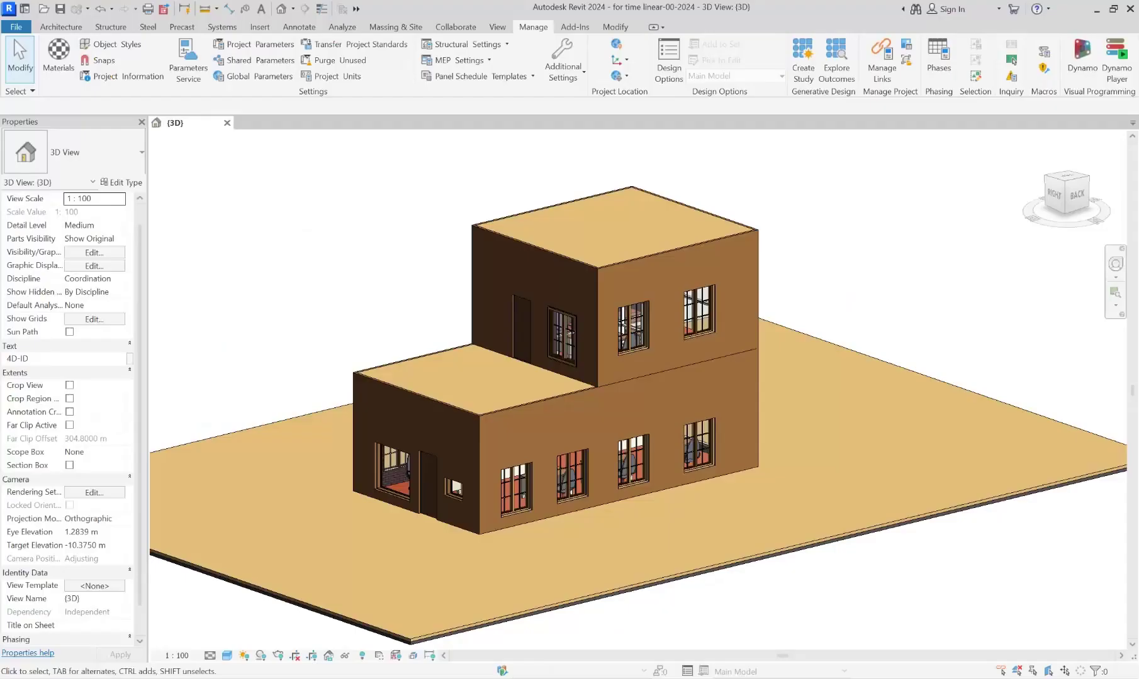
Step: Return the Project Browser to the Revit workspace and open the Level 1 floor plan
right_click(225, 207)
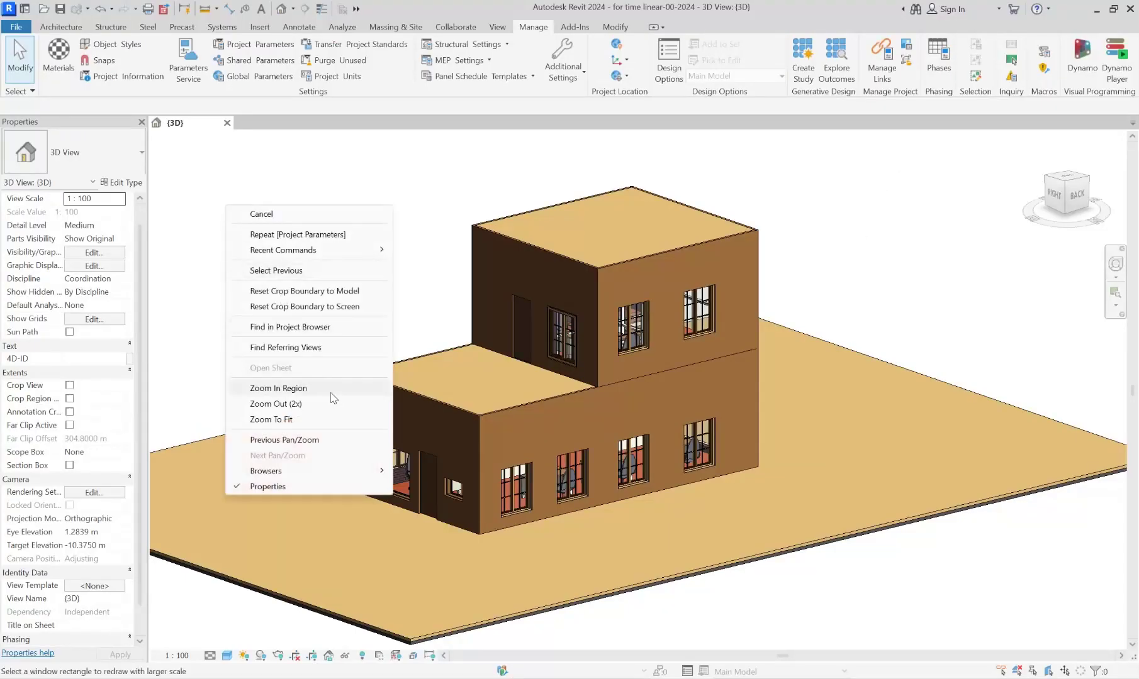
mouse_move(362, 476)
click(434, 471)
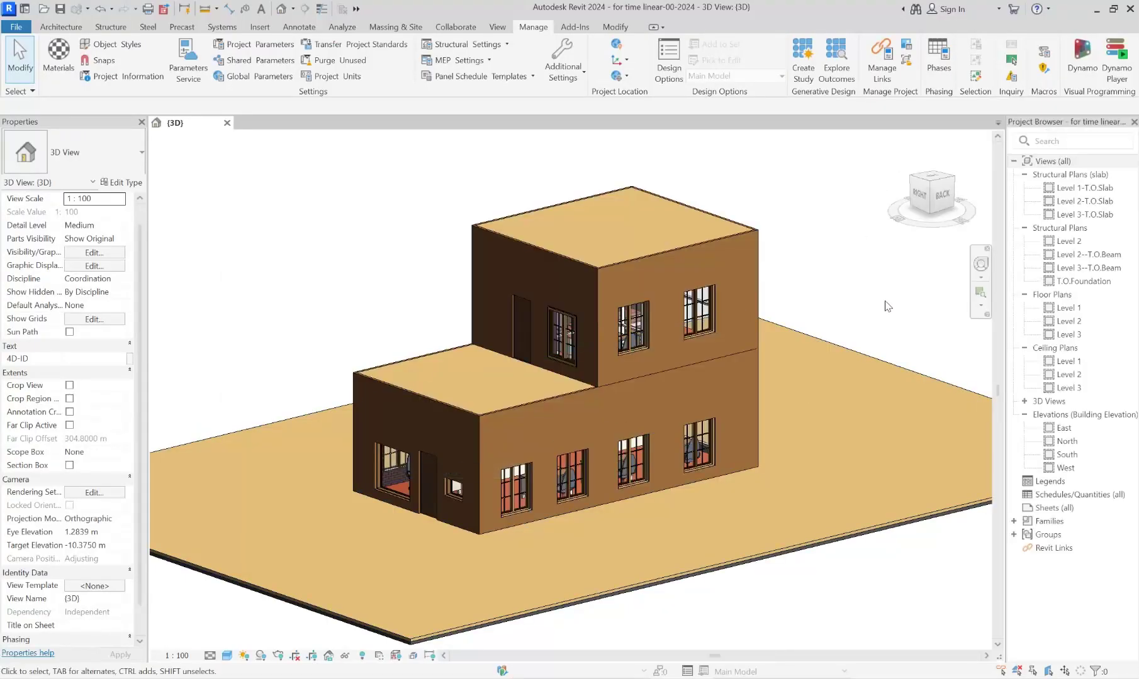
double_click(1067, 308)
Step: Examine the properties of the single-flush door near grid 3 on the Level 1 plan, including its 4D-ID field
click(722, 378)
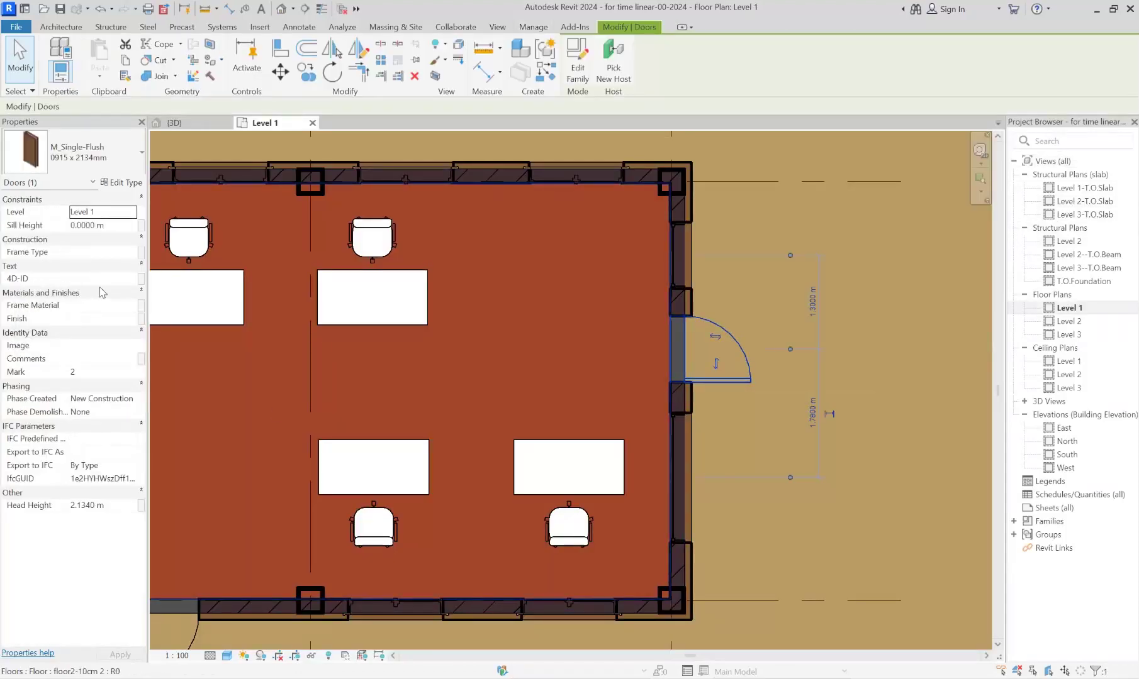
scroll(746, 335, down, 5)
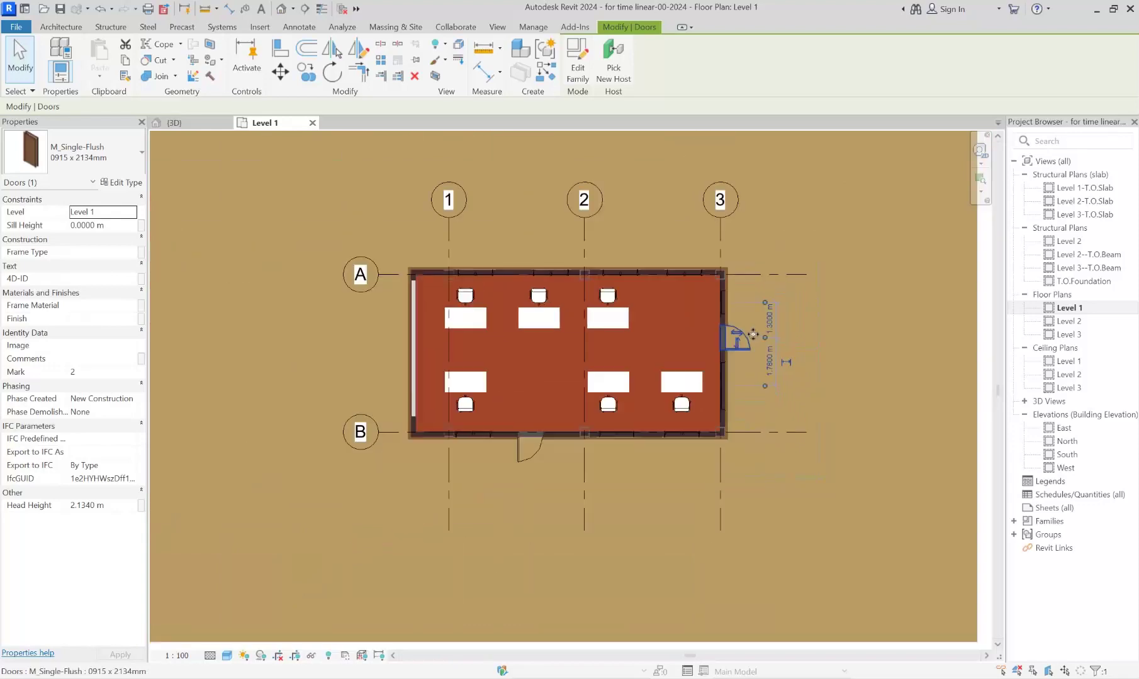
middle_drag(638, 415, 448, 405)
Step: Deselect the door and set the Level 1 plan's visual style to Hidden Line
click(818, 353)
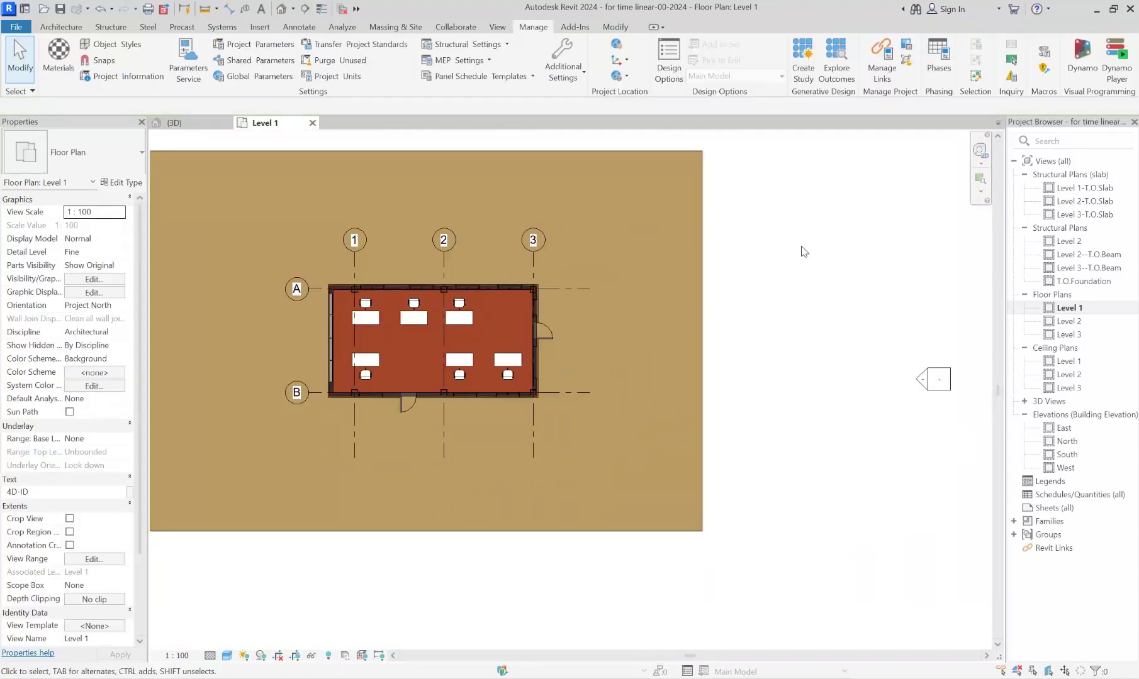
key(h)
key(l)
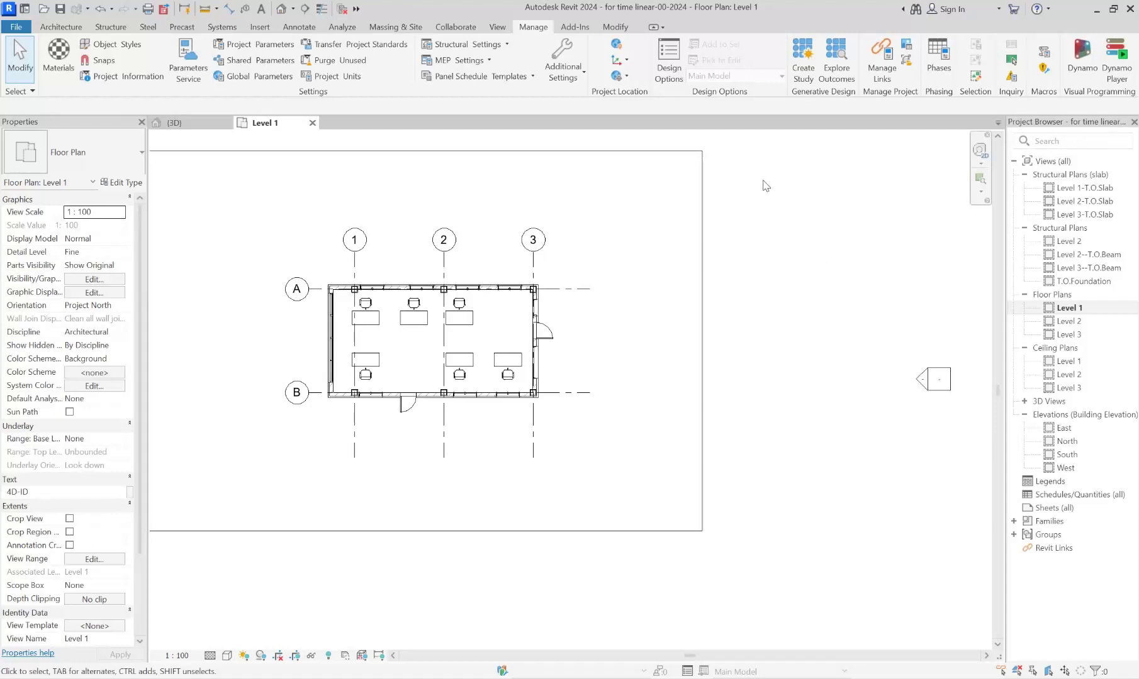
Step: Create a new Multi-Category Schedule of building components for the New Construction phase
click(498, 29)
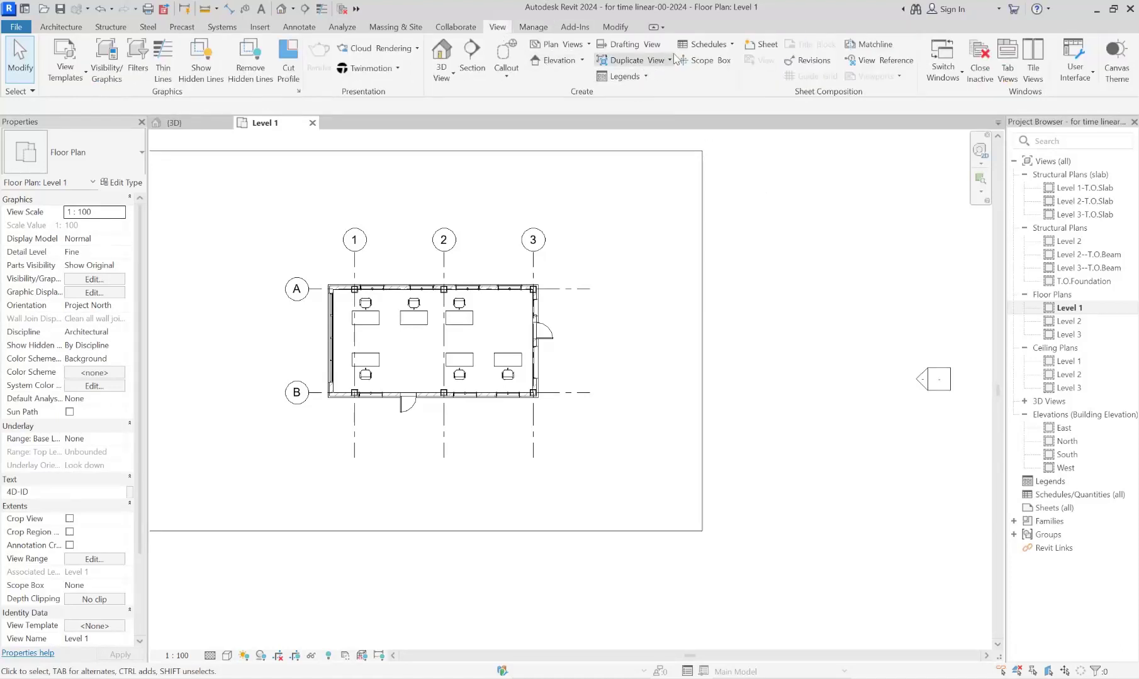
click(705, 44)
click(768, 74)
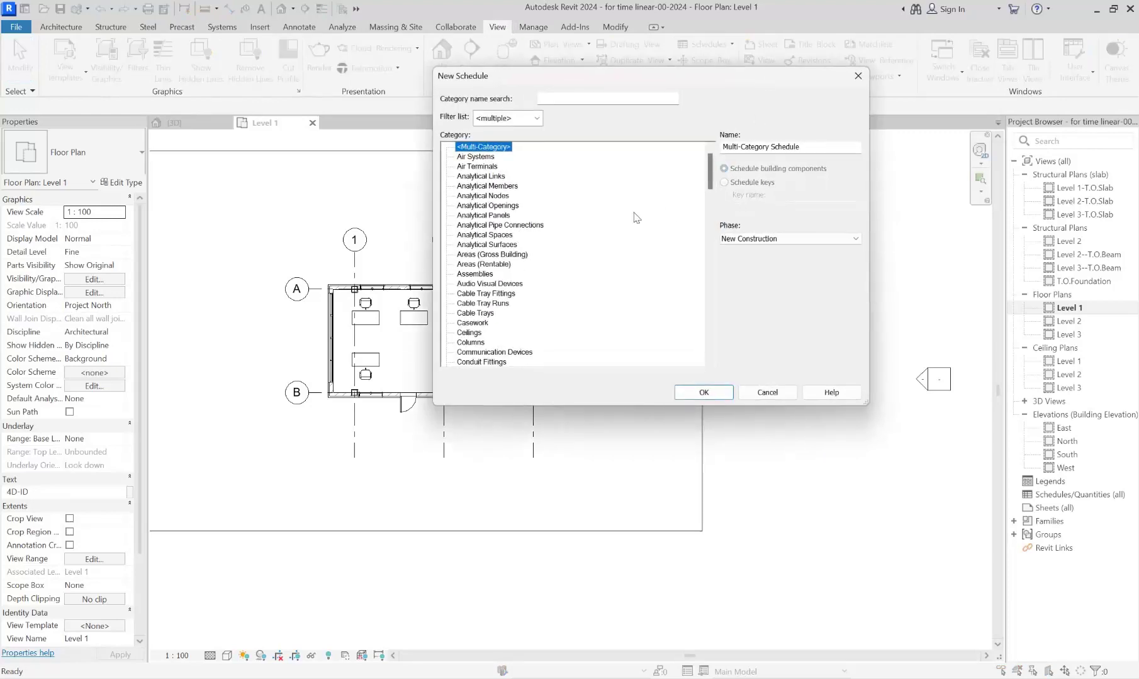
double_click(500, 148)
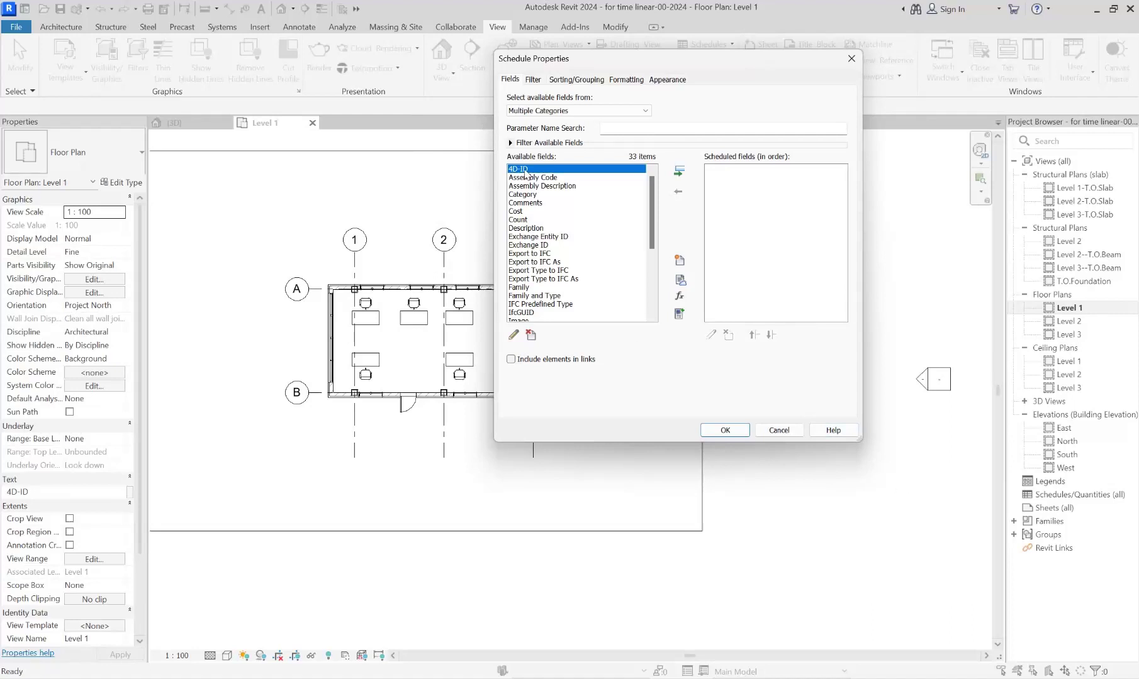
Step: Add the 4D-ID, Category and Level fields to the multi-category schedule
click(679, 170)
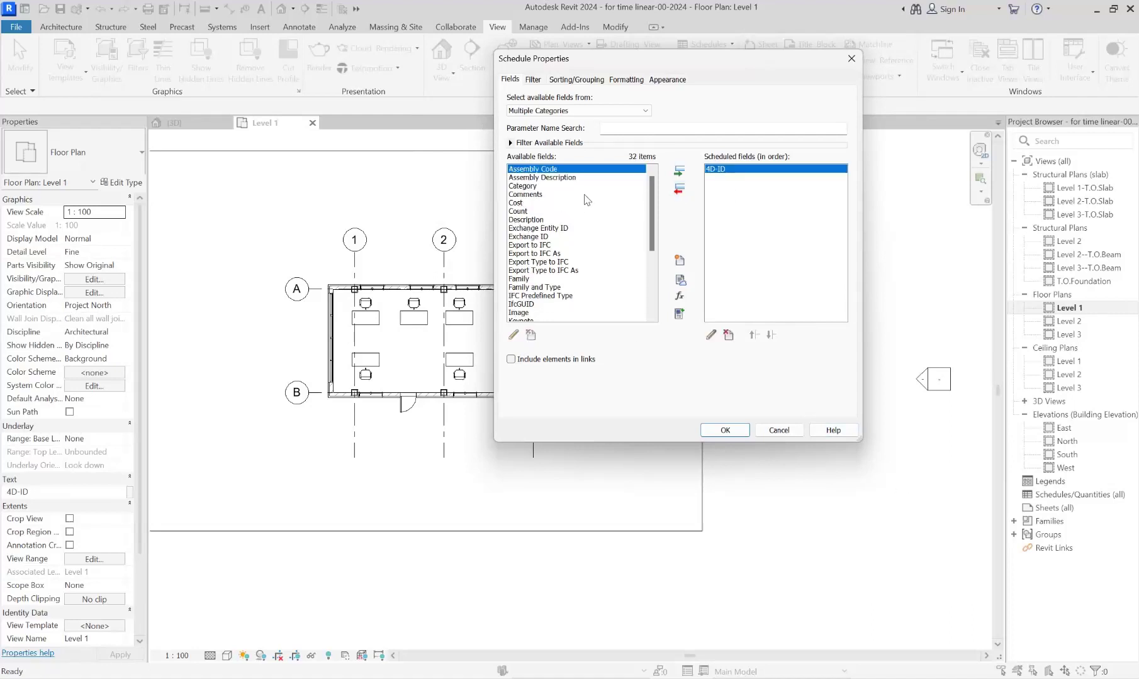
scroll(588, 210, down, 1)
scroll(556, 211, up, 1)
click(528, 184)
click(679, 170)
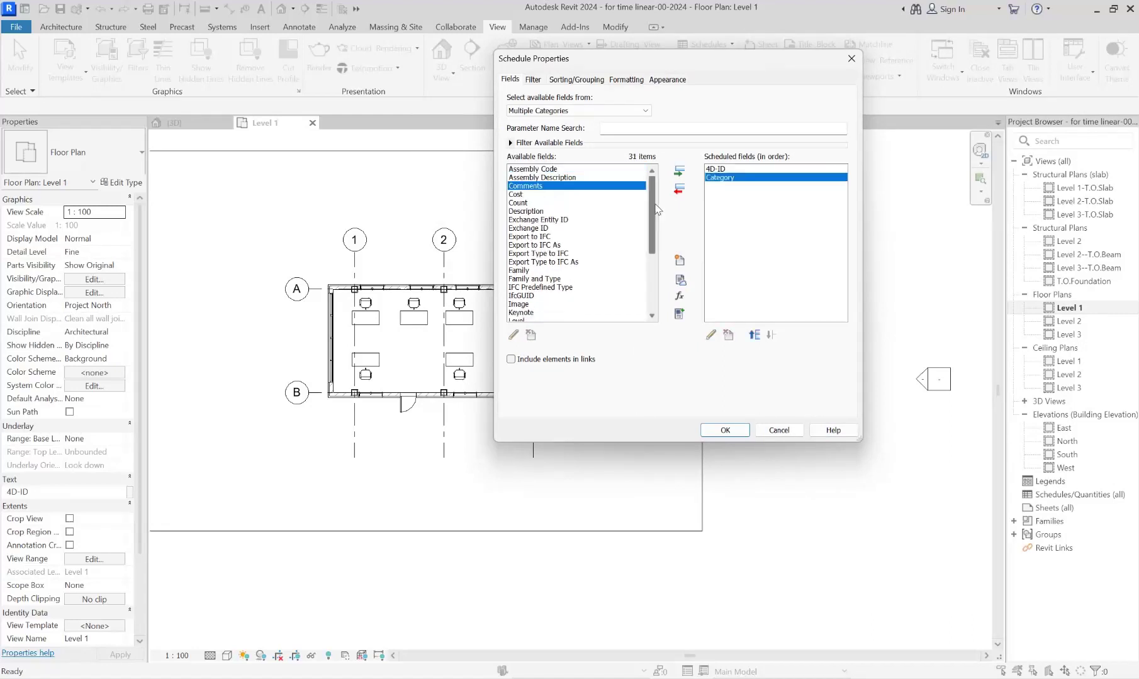
key(l)
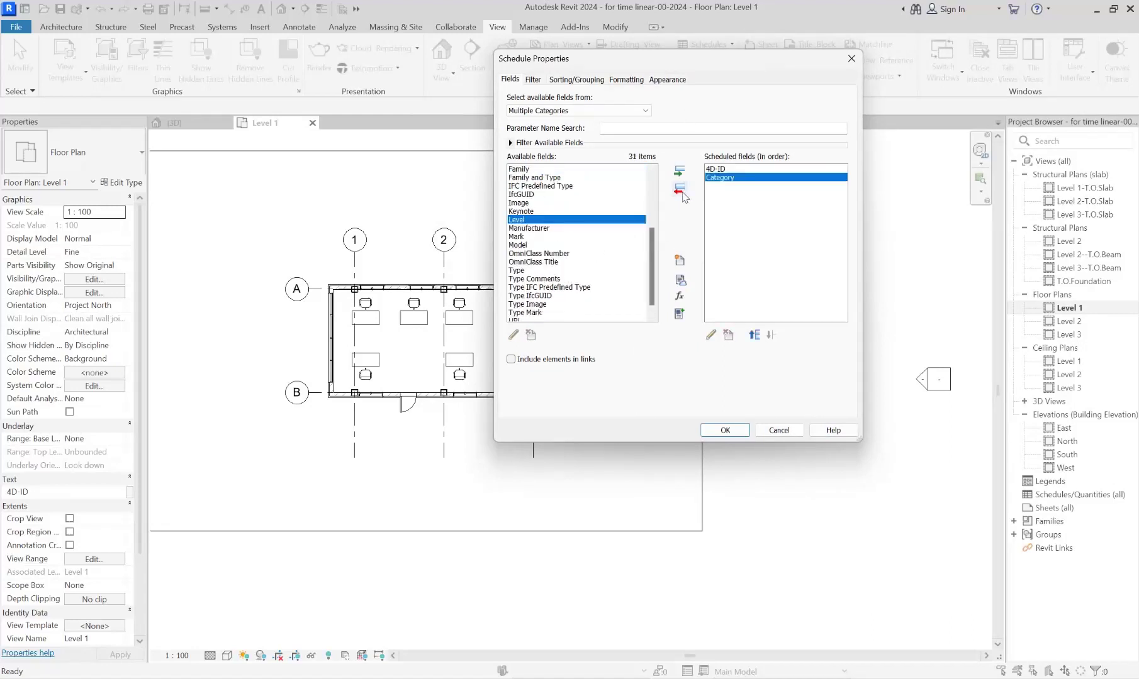
click(680, 172)
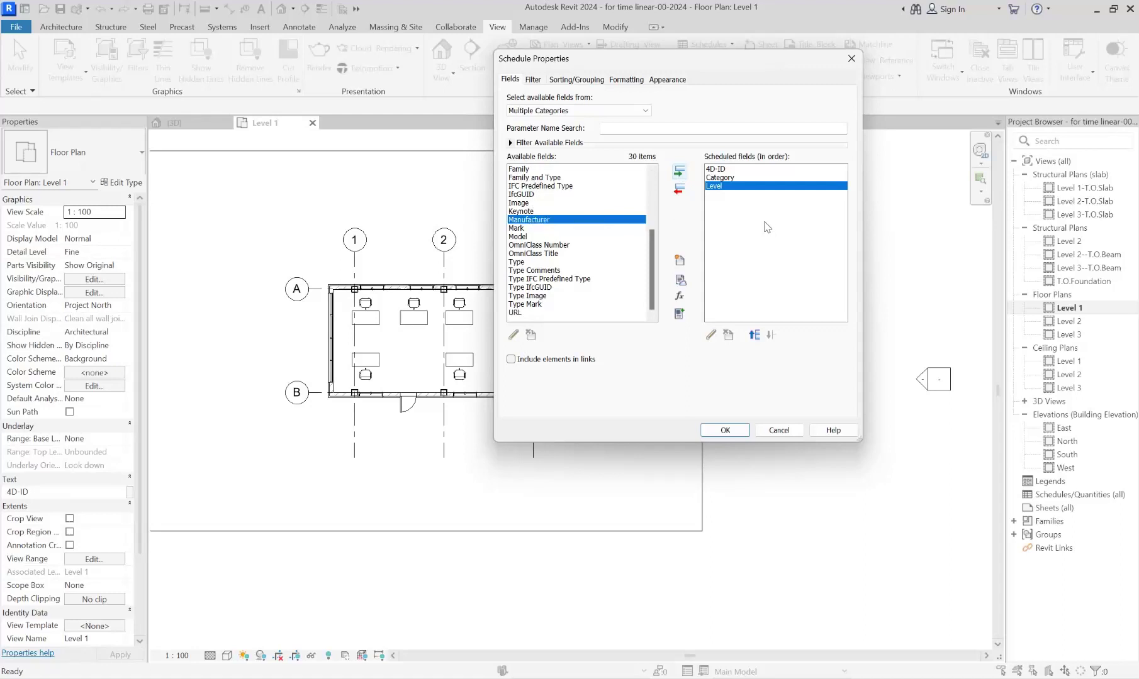
Step: Reorder the scheduled fields so that 4D-ID comes last, after Category and Level
click(724, 170)
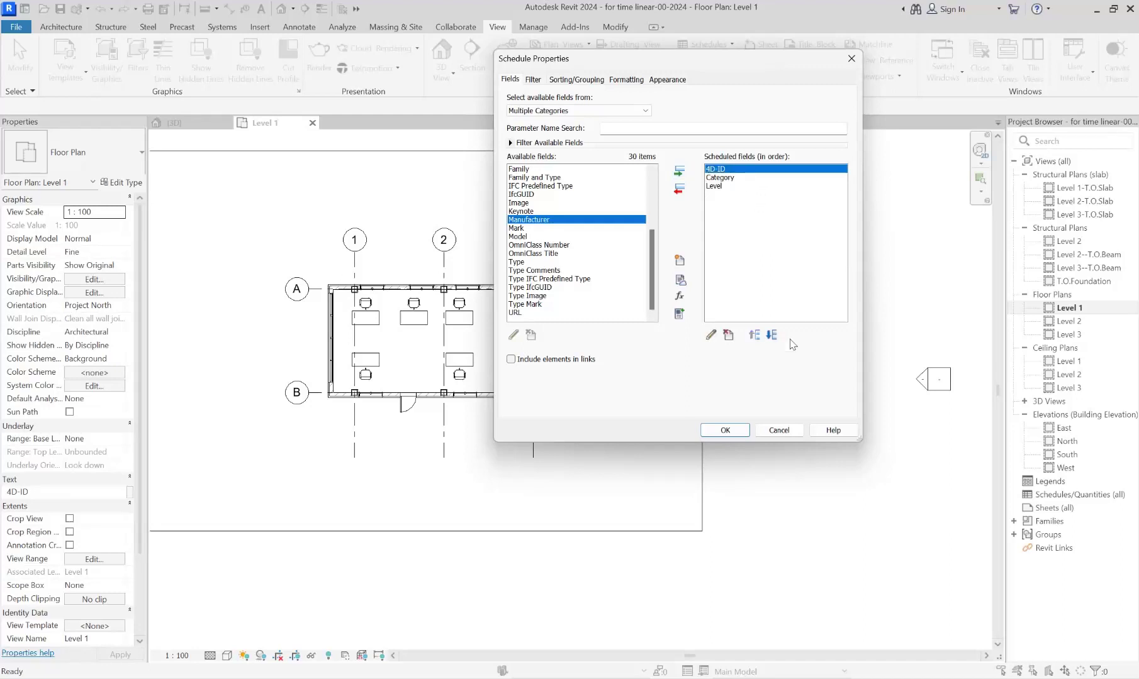
click(771, 335)
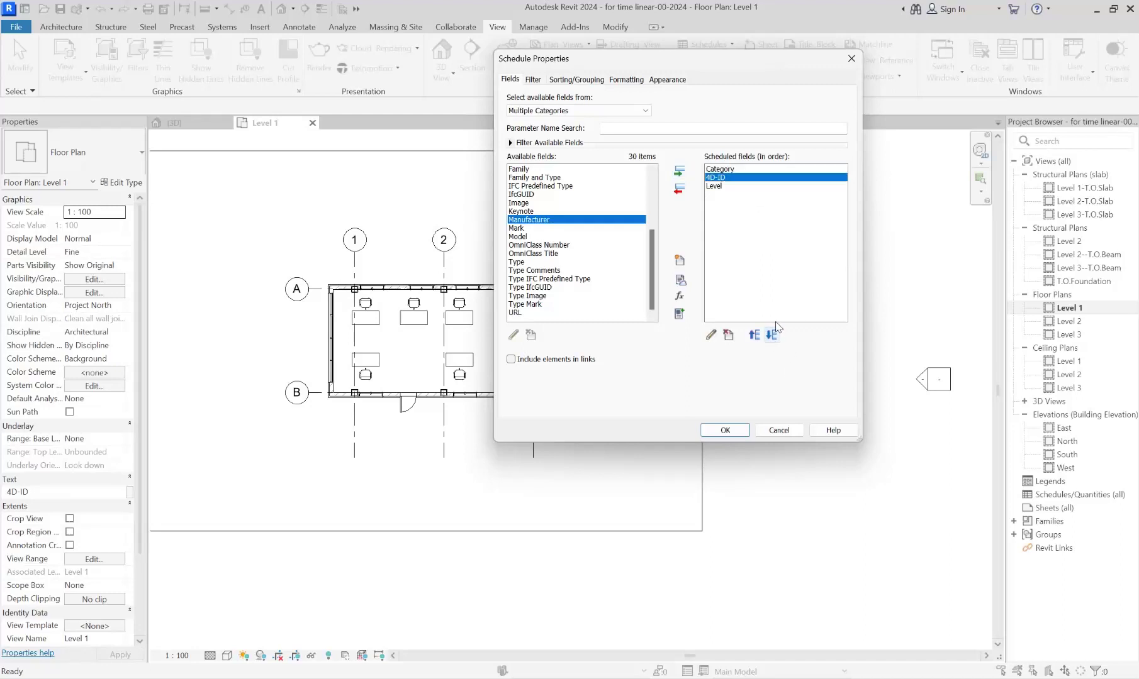
click(772, 334)
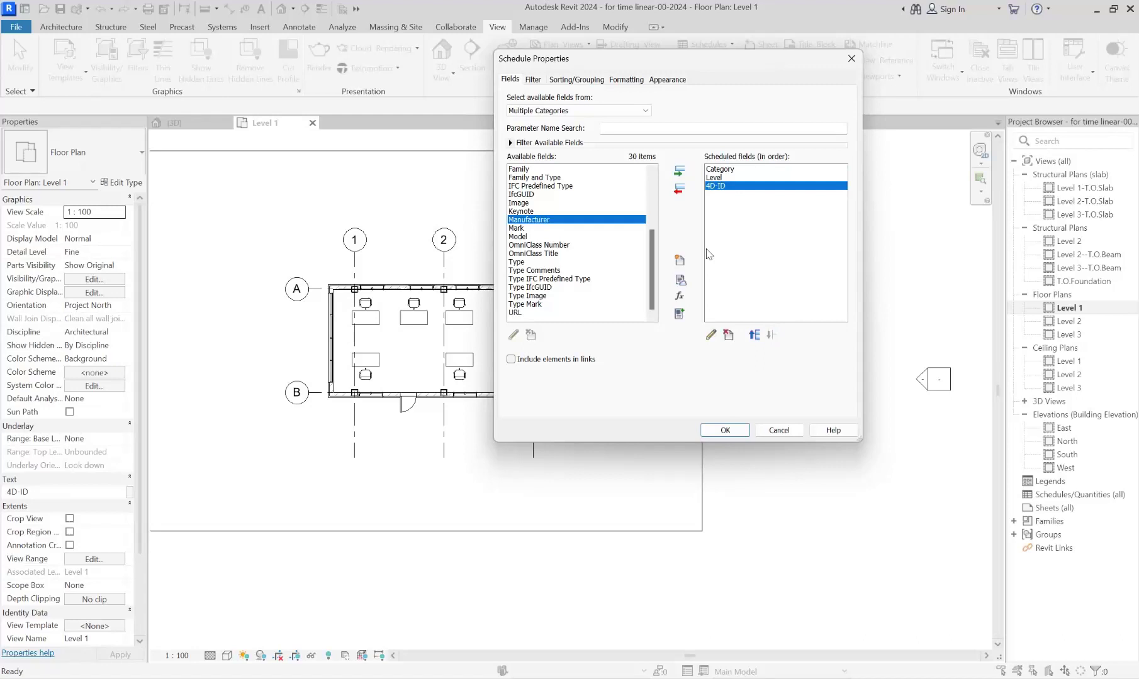
Step: Sort the multi-category schedule by Category and then by Level, both ascending
click(572, 80)
click(639, 98)
click(623, 116)
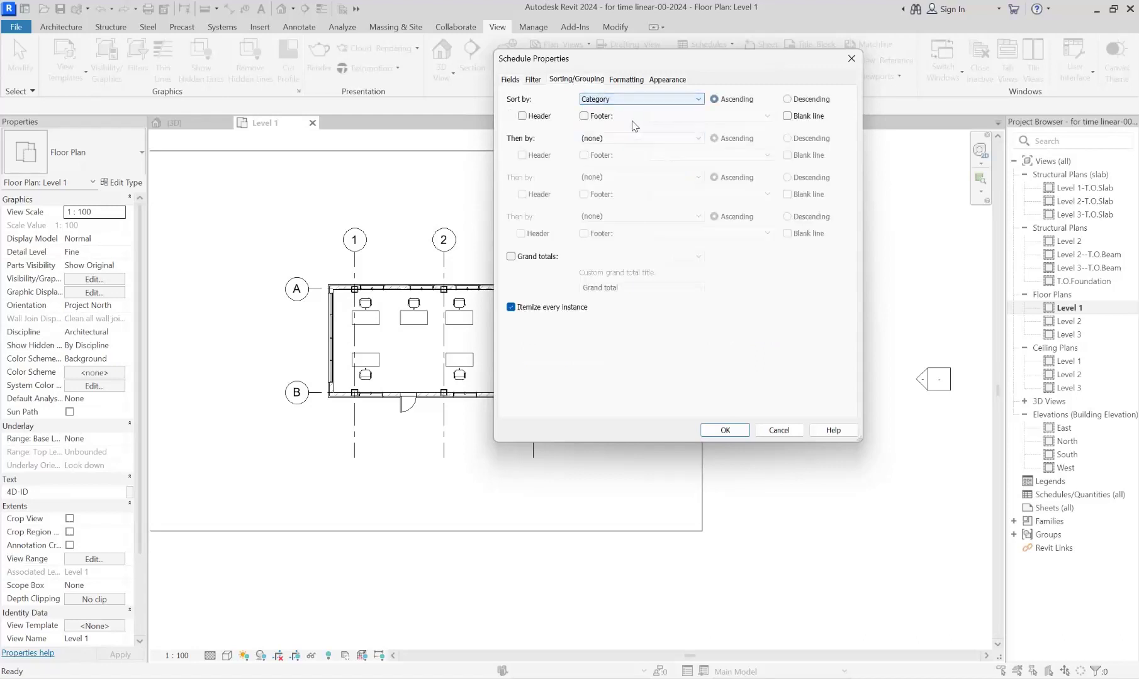
click(639, 137)
click(629, 170)
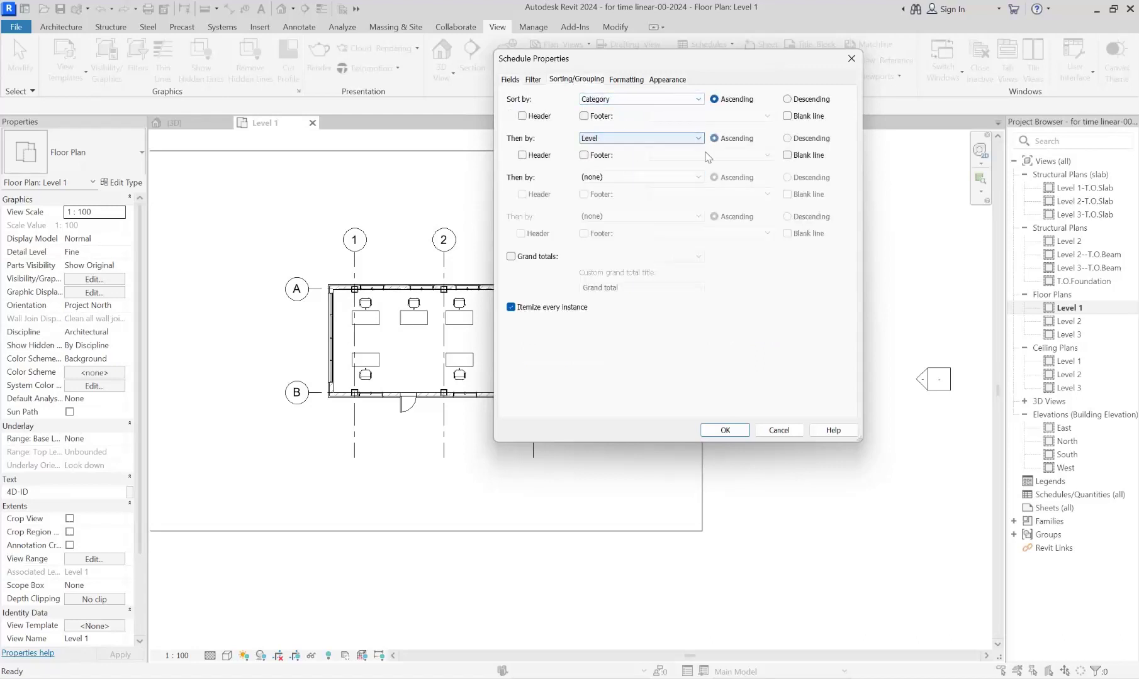
Step: Separate the category groups with a blank line in the new multi-category schedule and widen its Category column
click(788, 117)
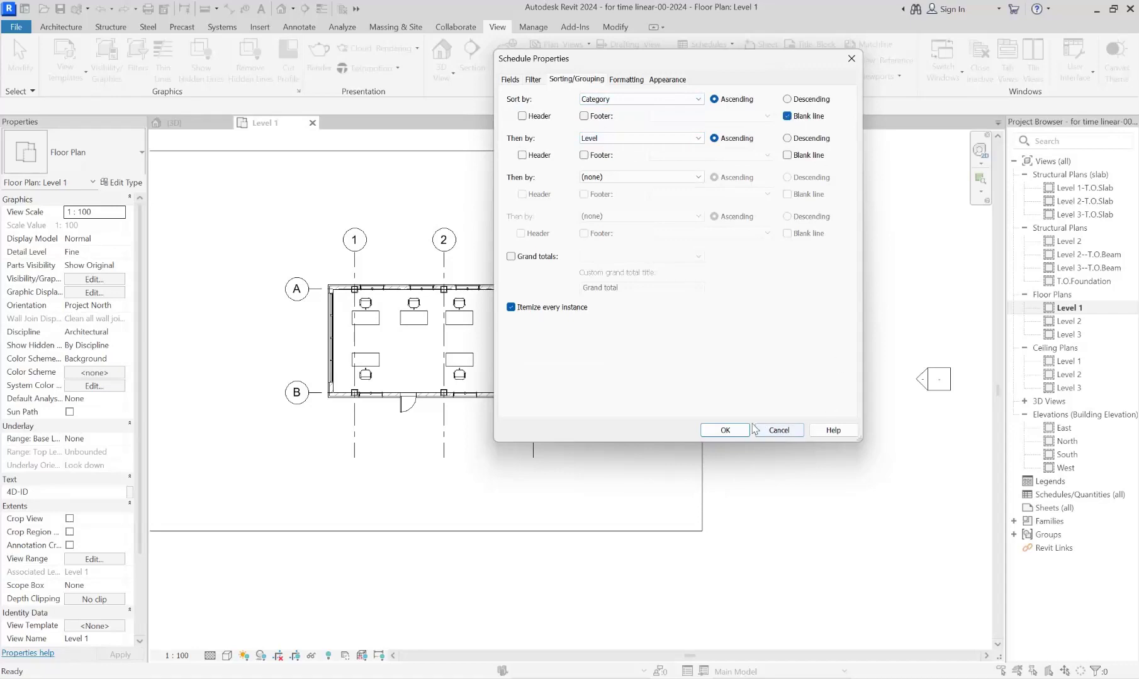
click(727, 429)
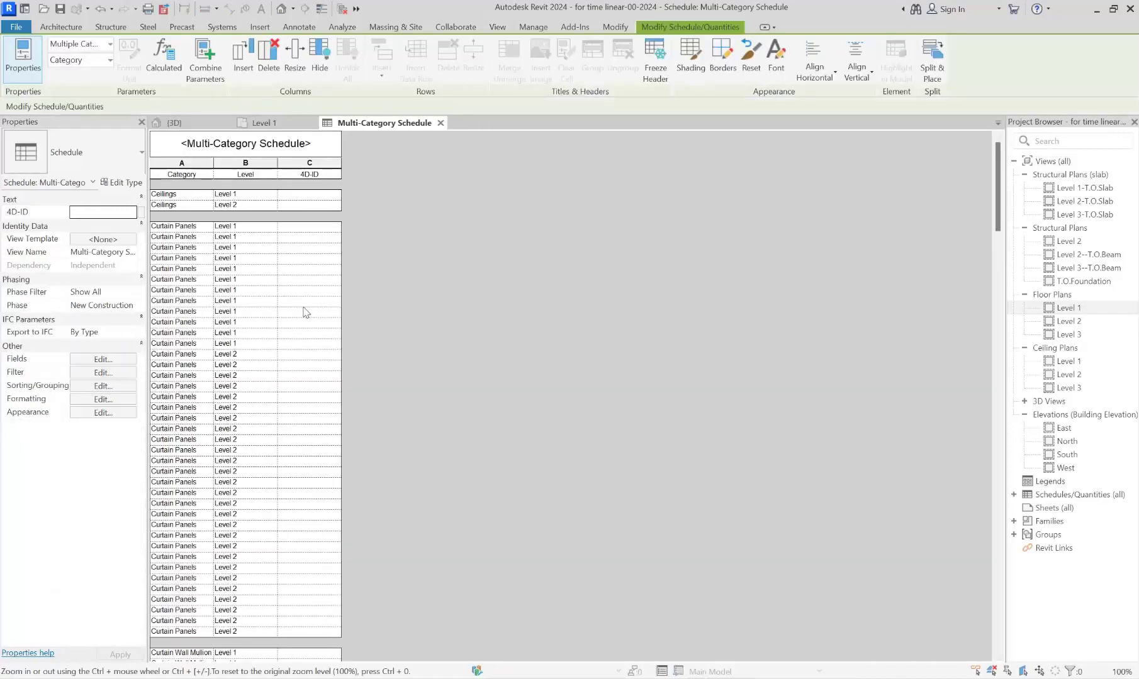
ctrl+scroll(376, 309, up, 5)
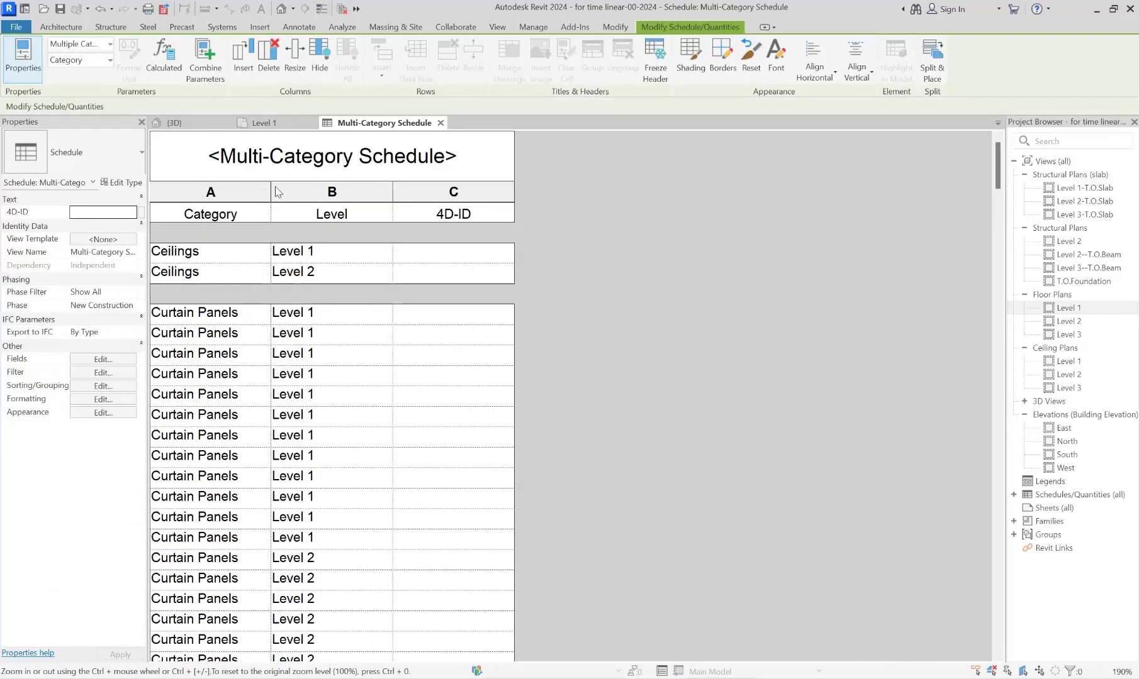
drag(270, 192, 333, 192)
Step: Turn on grand totals with title, count, and totals in the schedule, and turn off itemizing every instance
click(103, 359)
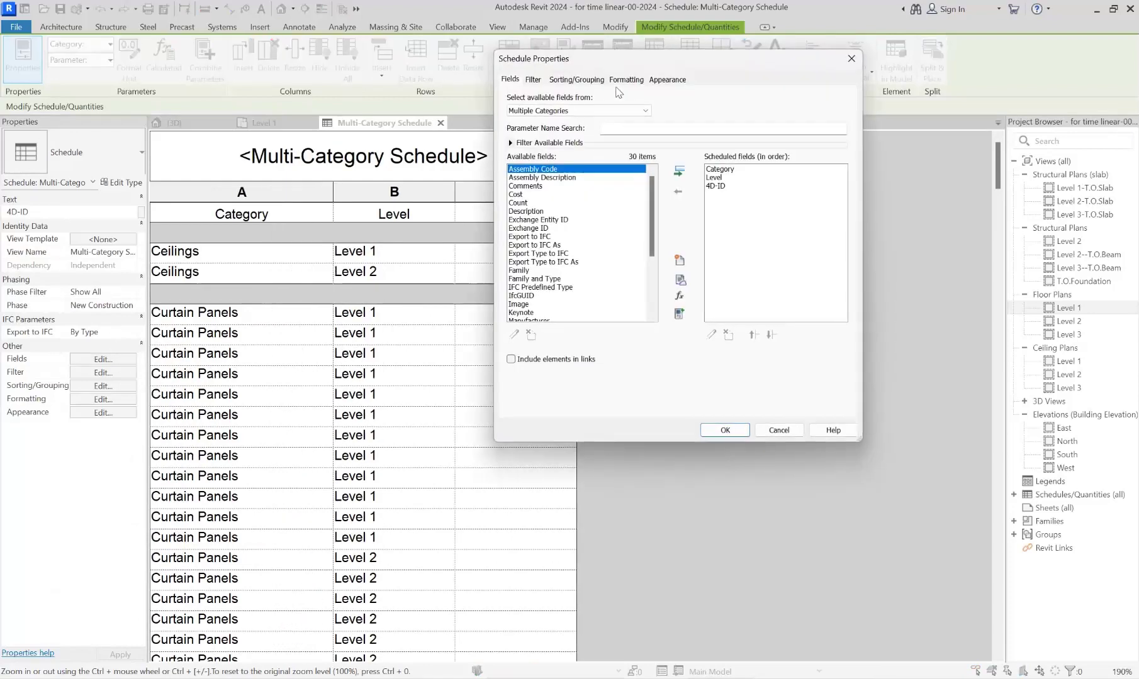
click(591, 81)
click(533, 257)
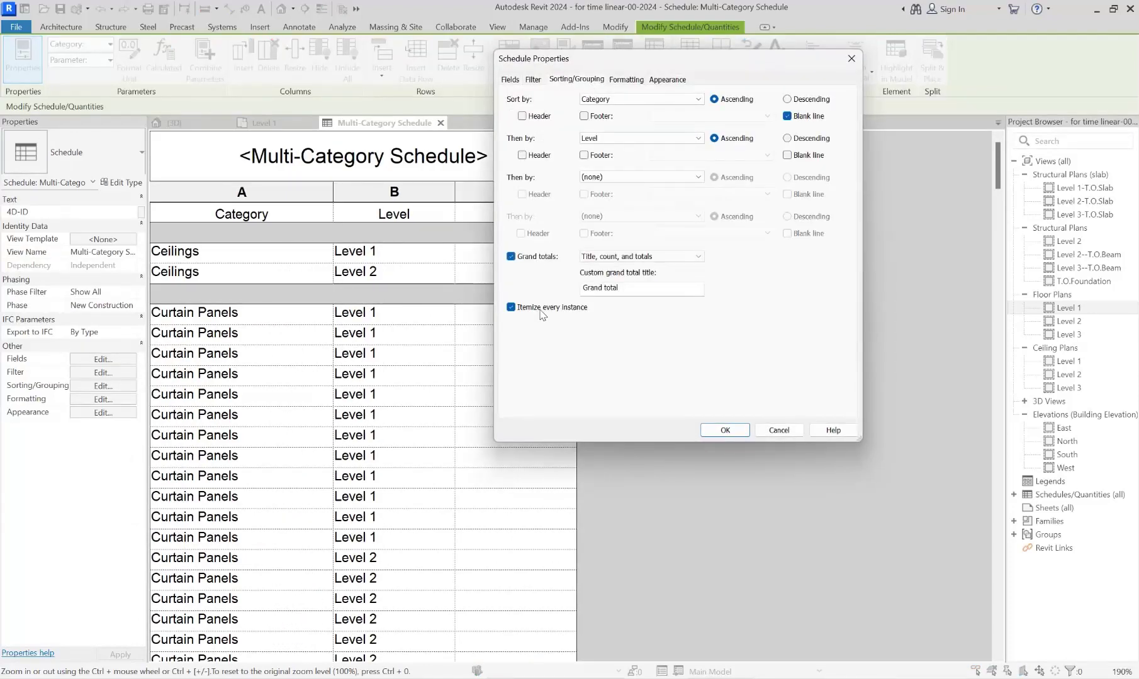
click(540, 309)
click(724, 430)
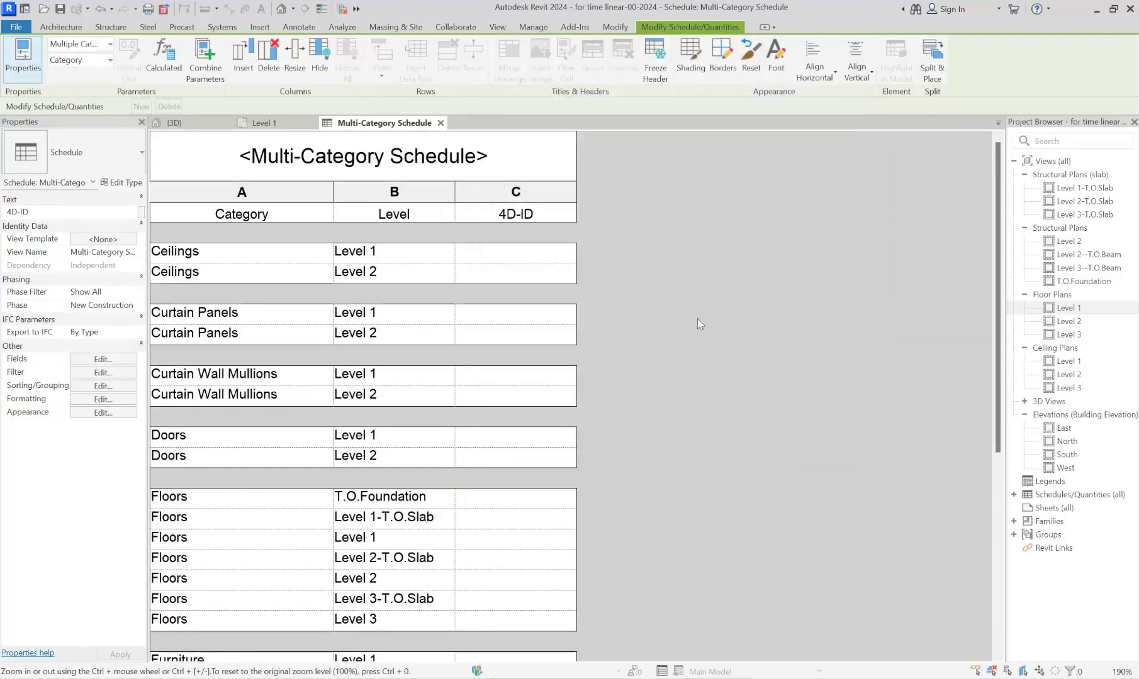
Step: Enter the door 4D-IDs in the multi-category schedule: DOOR-L1 for Level 1 and DOOR-L2 for Level 2
scroll(692, 324, down, 3)
scroll(629, 356, down, 2)
scroll(626, 367, up, 5)
click(488, 439)
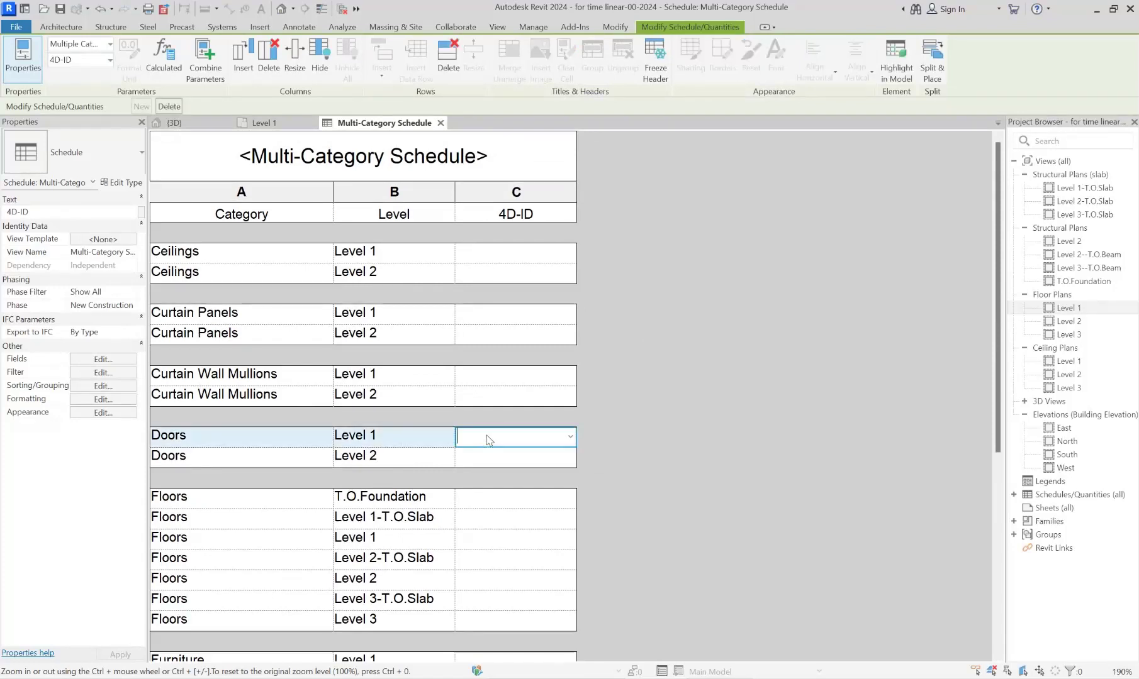
text(DOOR-L)
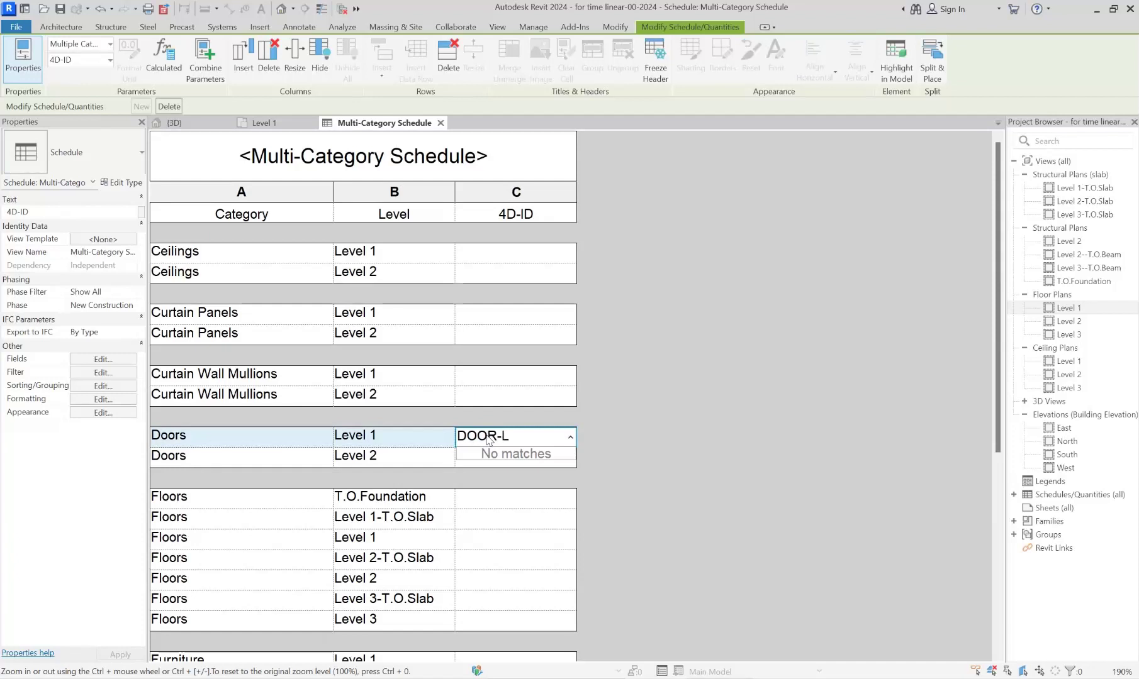
text(1)
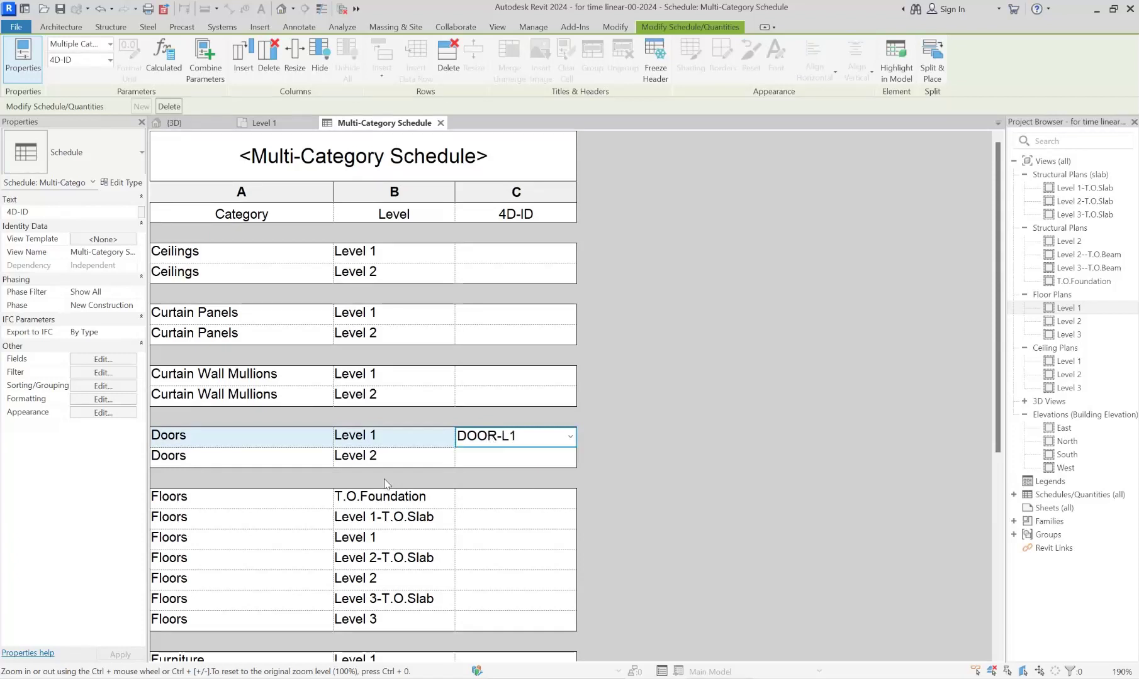
click(493, 464)
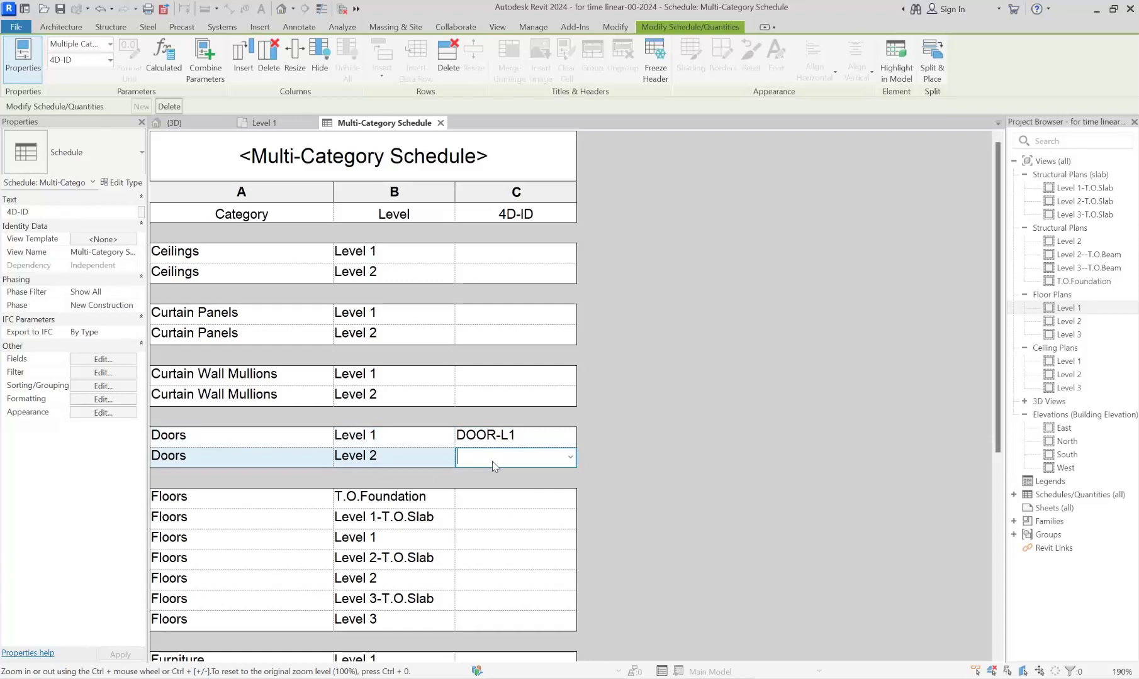
text(DOOR-L2)
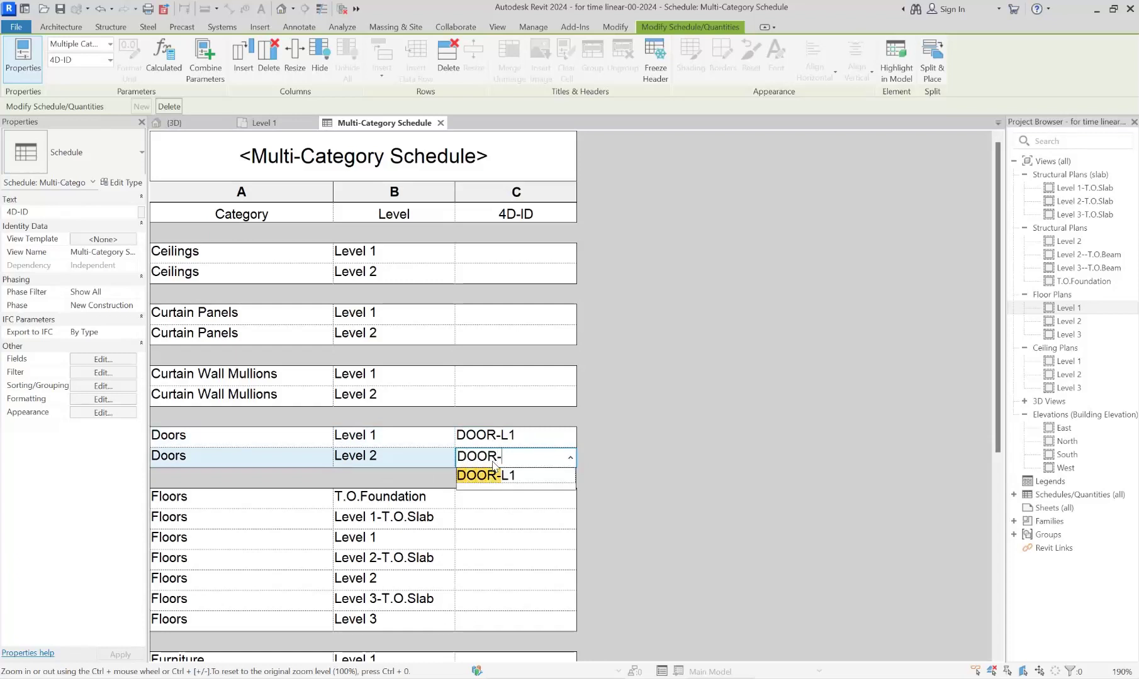
click(492, 460)
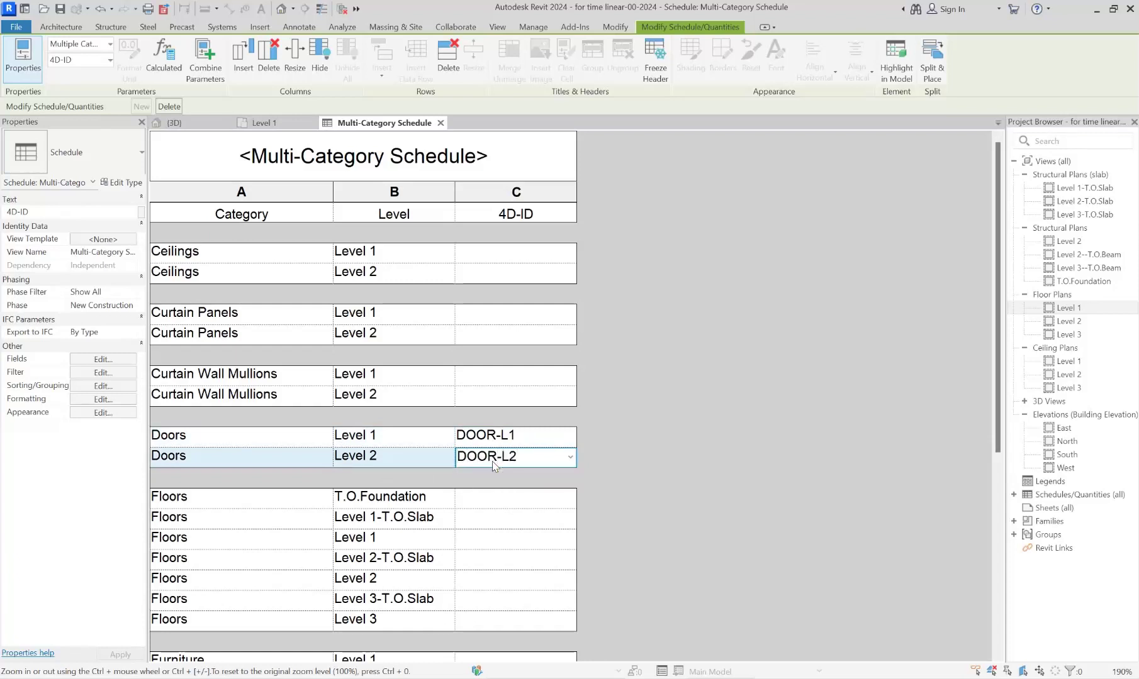
Step: Enter CEL-L1 as the 4D-ID of the Level 1 ceilings in the multi-category schedule
click(487, 252)
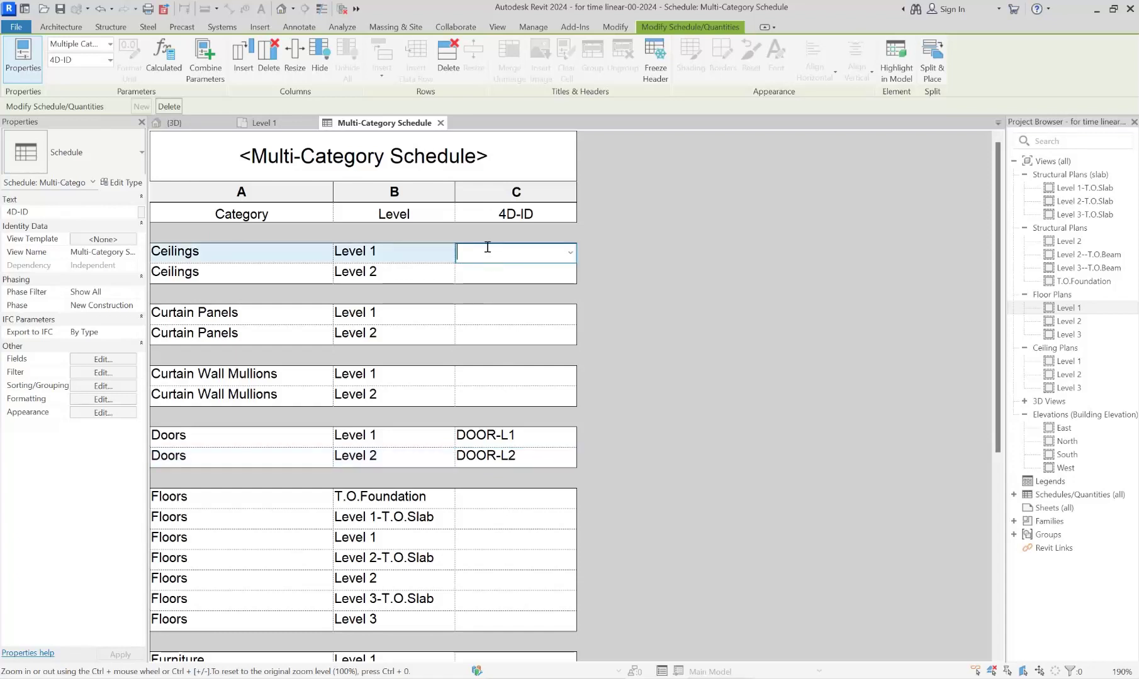
text(CEL-L1)
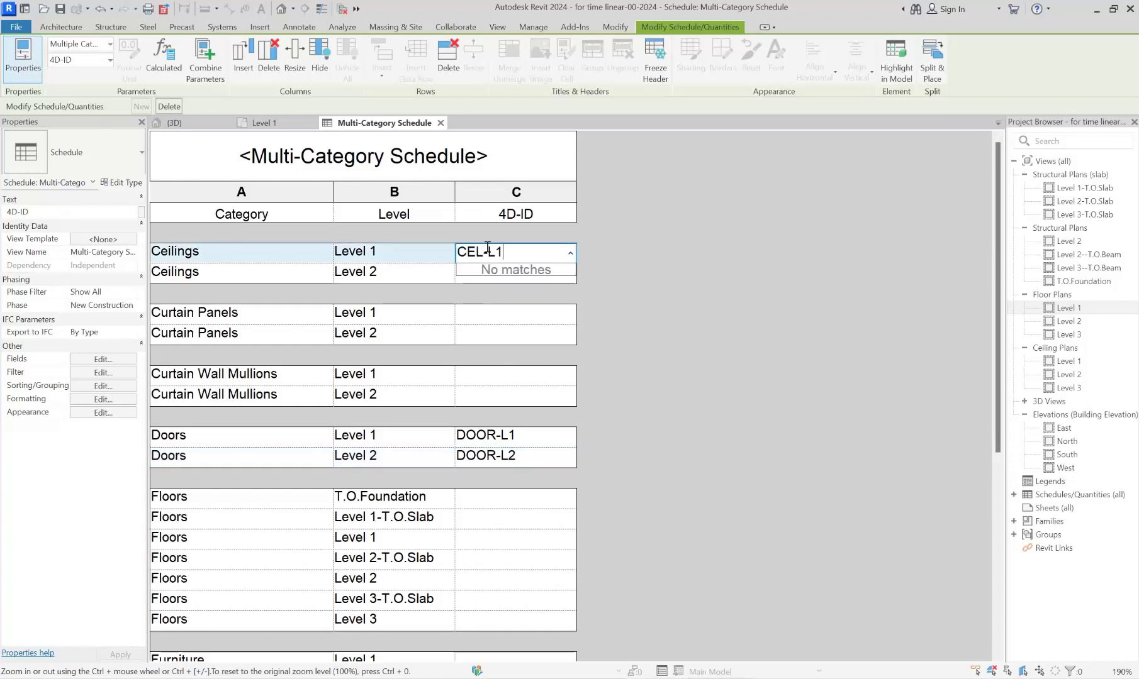
click(488, 250)
scroll(522, 324, down, 3)
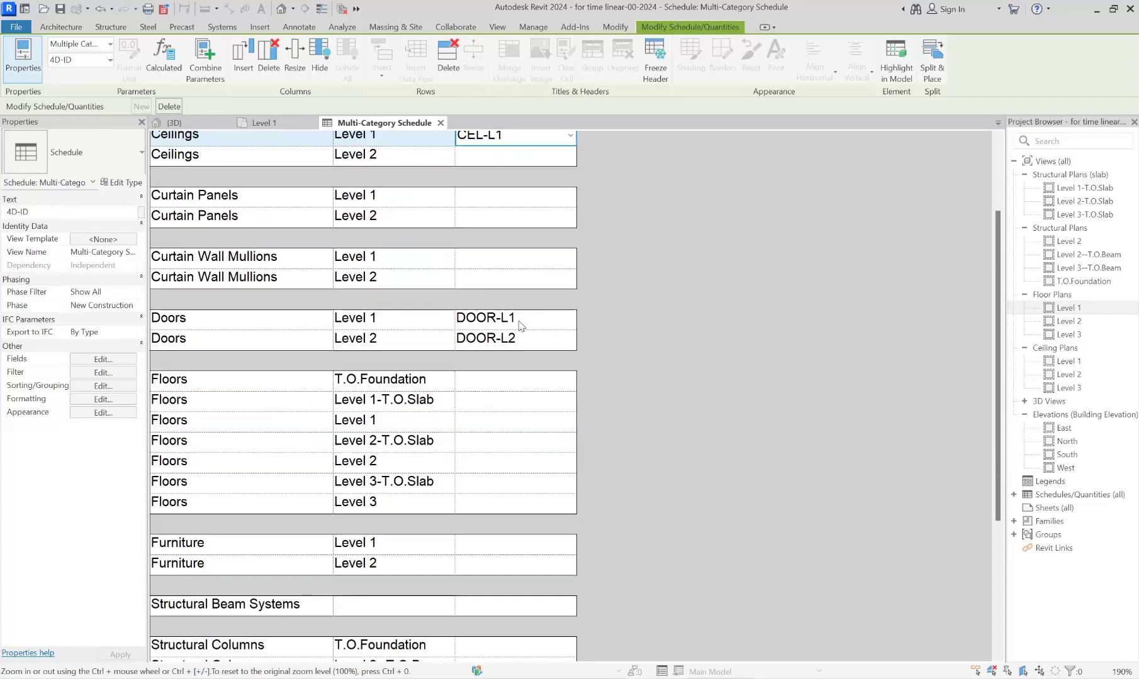
scroll(521, 325, down, 6)
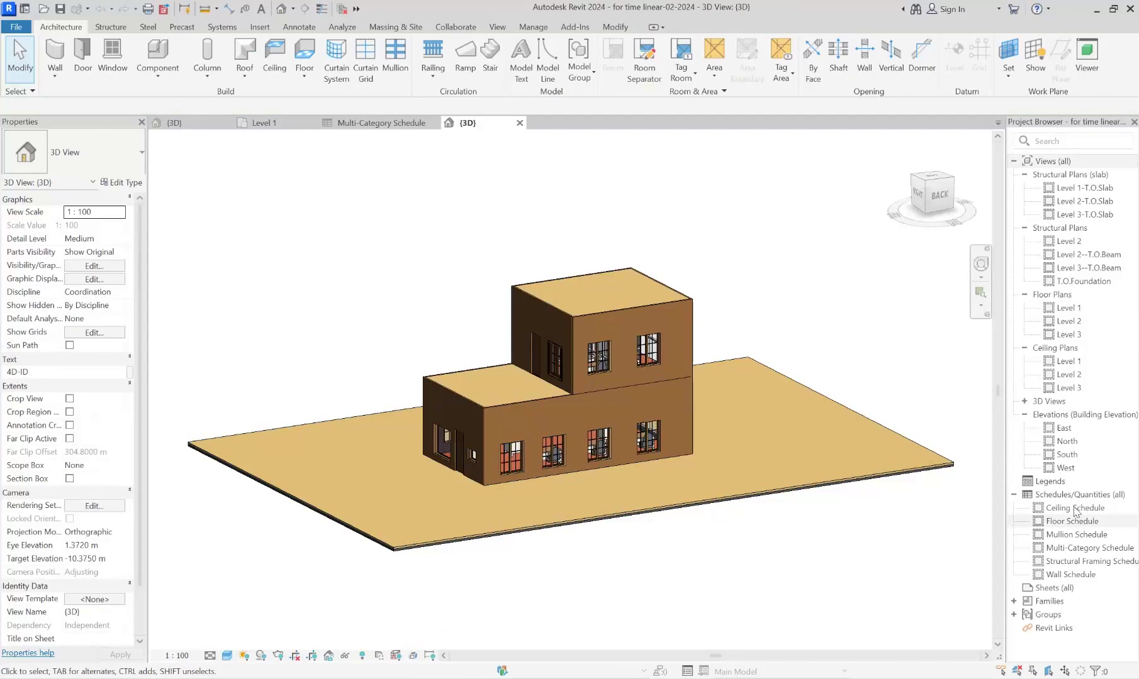
Step: Review the 4D-IDs in the Ceiling, Multi-Category and Structural Framing schedules of the for time linear-02-2024 model
double_click(1076, 508)
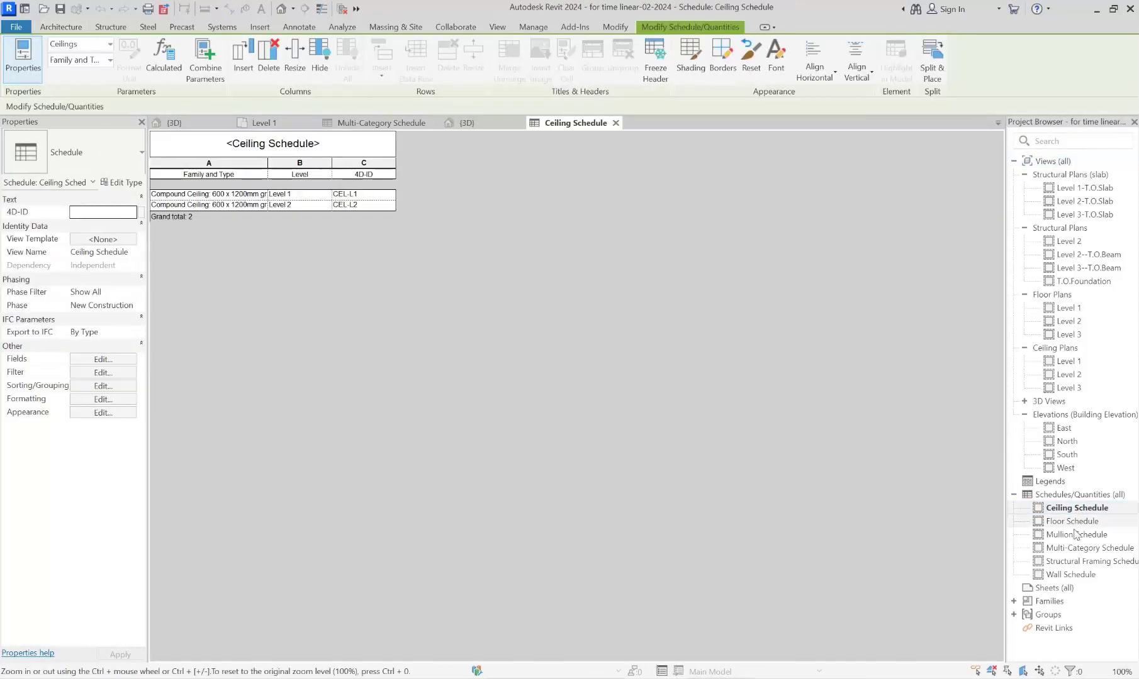
double_click(1077, 548)
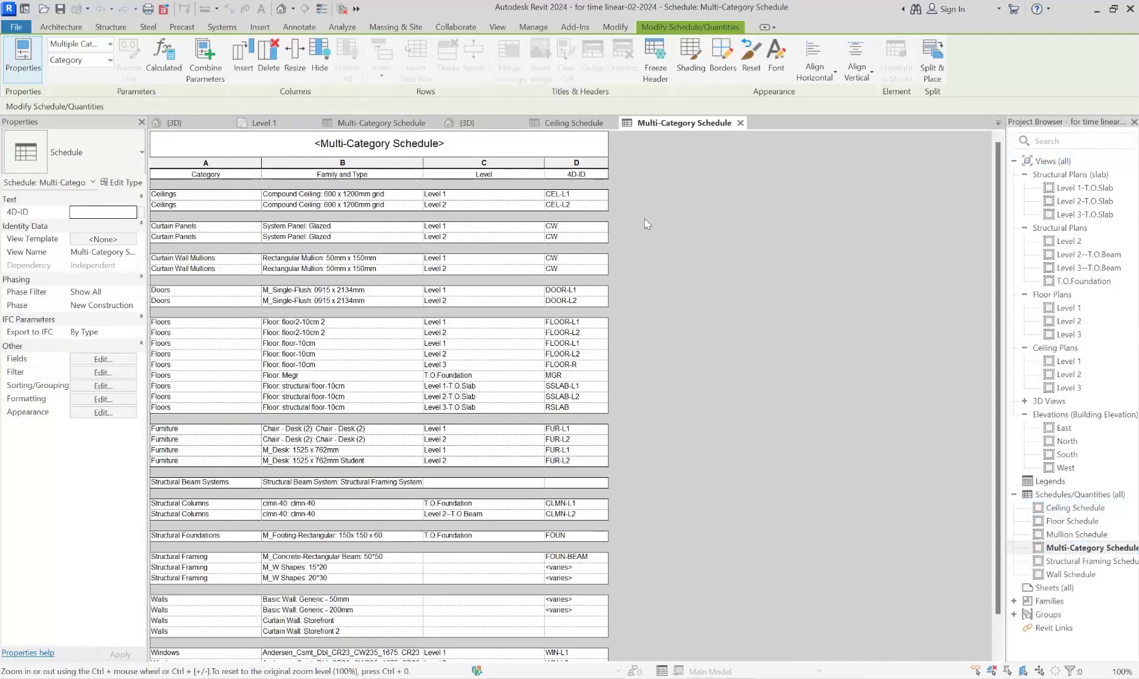
click(1060, 561)
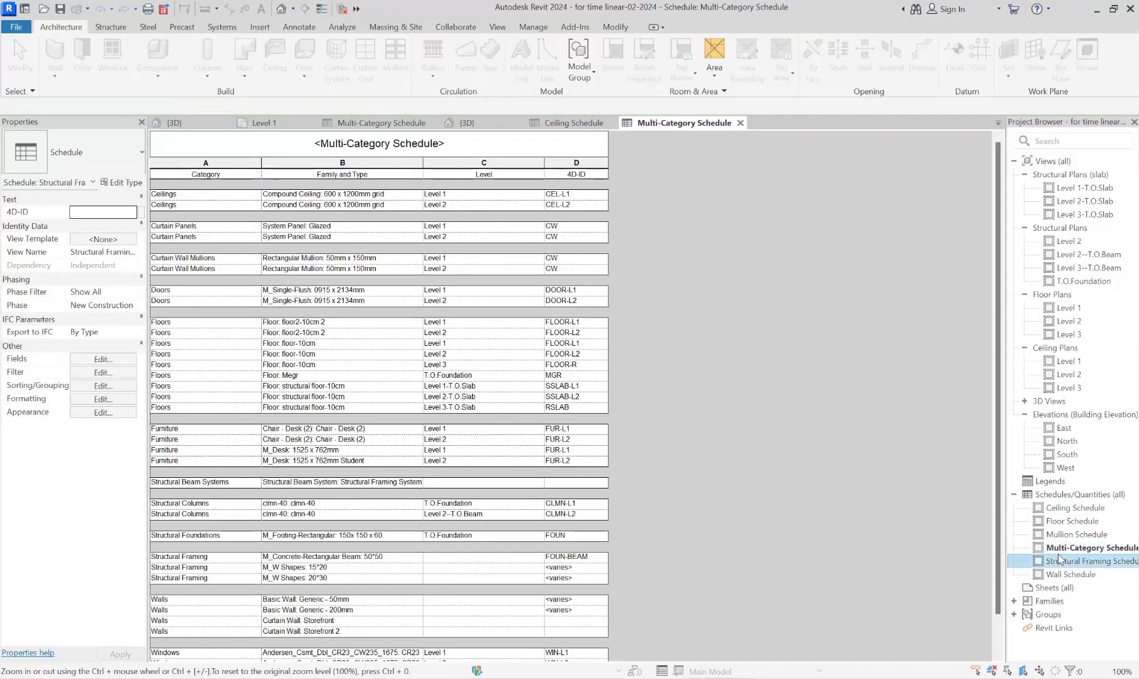
double_click(1060, 561)
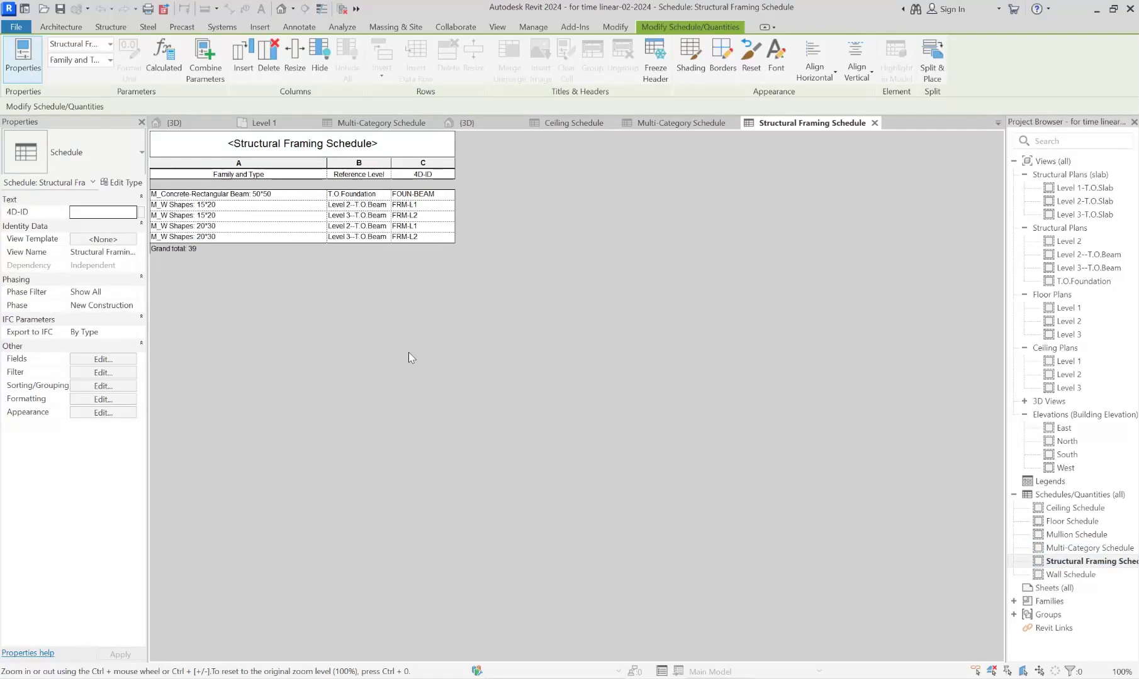
Step: Return to the default 3D view of the building and look through the available export formats
click(281, 8)
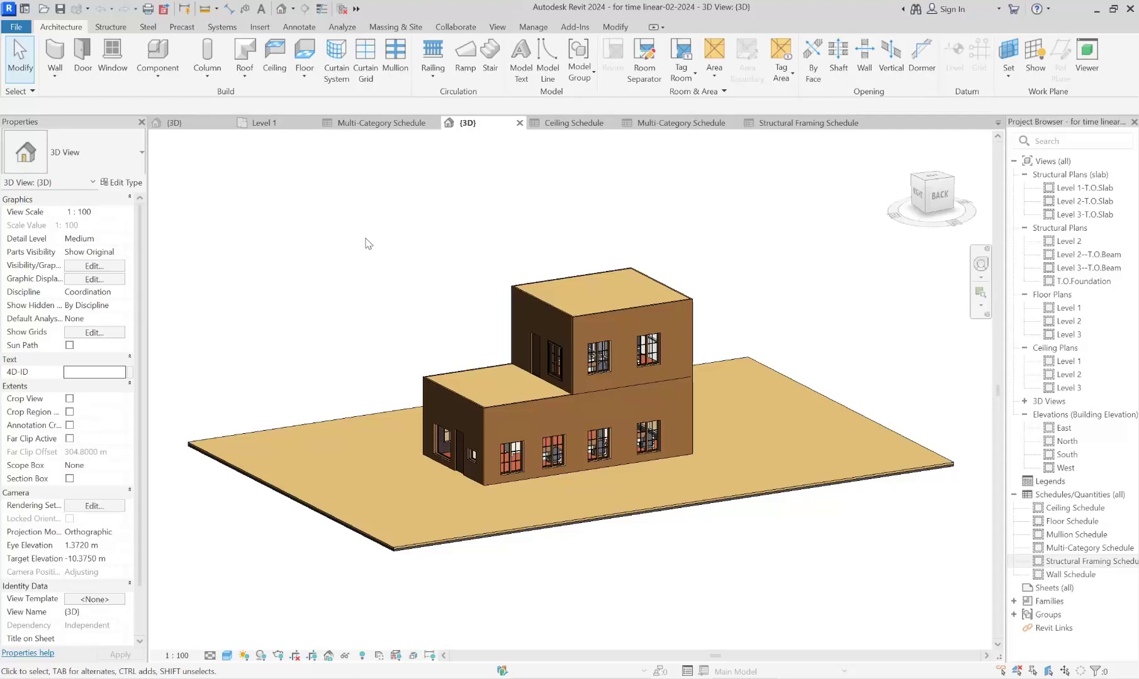
mouse_move(672, 328)
middle_down()
mouse_move(636, 322)
mouse_move(652, 323)
middle_up()
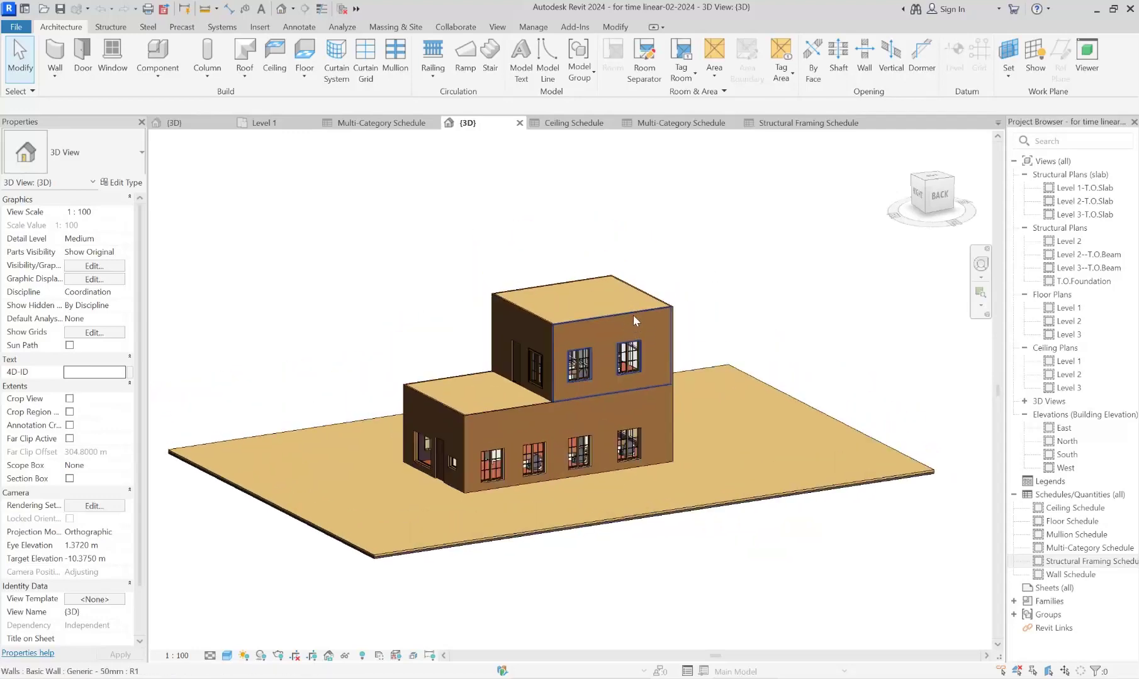
click(16, 28)
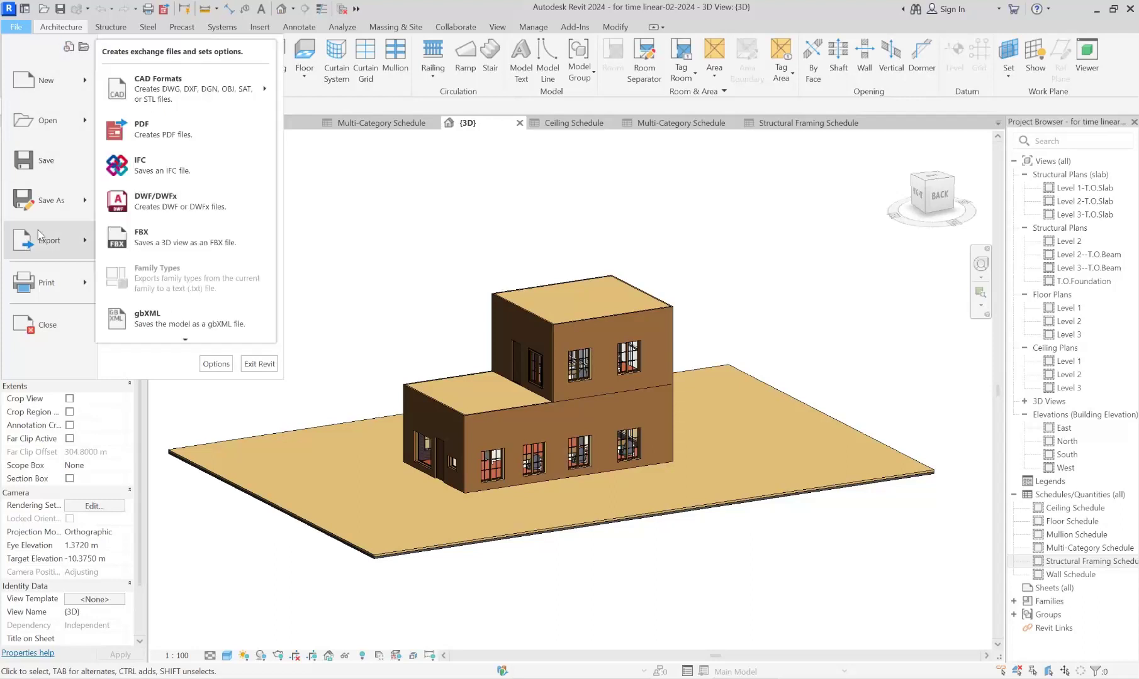
click(717, 178)
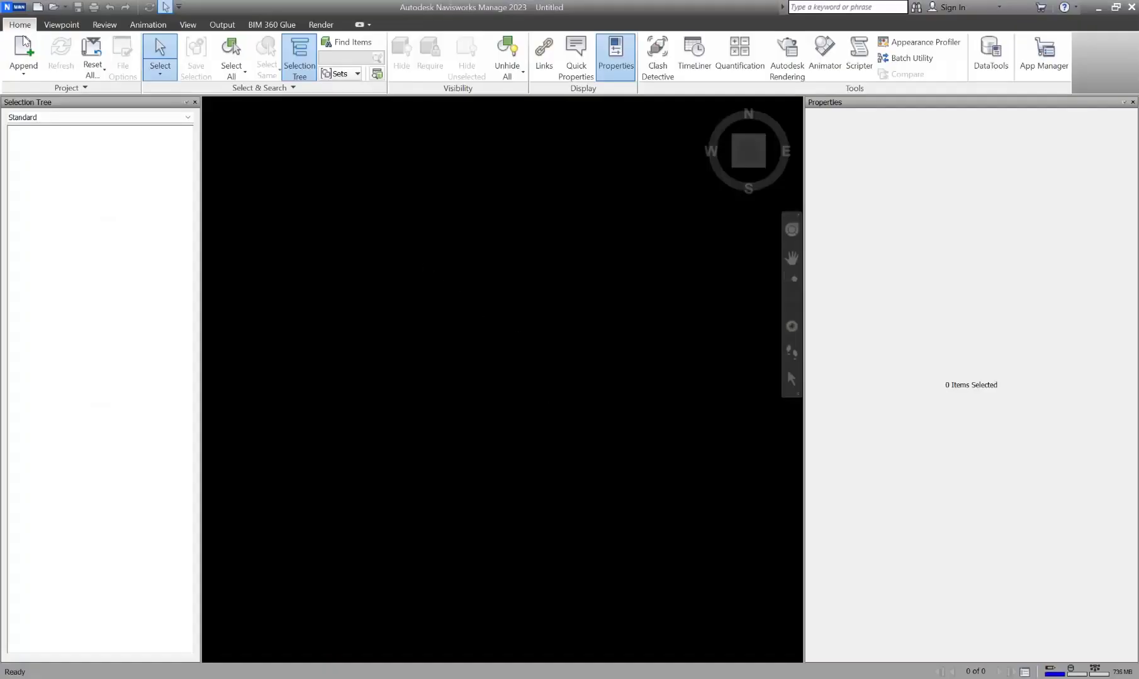
Step: In Navisworks Manage, append the Navisworks cache file "for time linear" from the 4d folder on the desktop
click(22, 44)
click(469, 366)
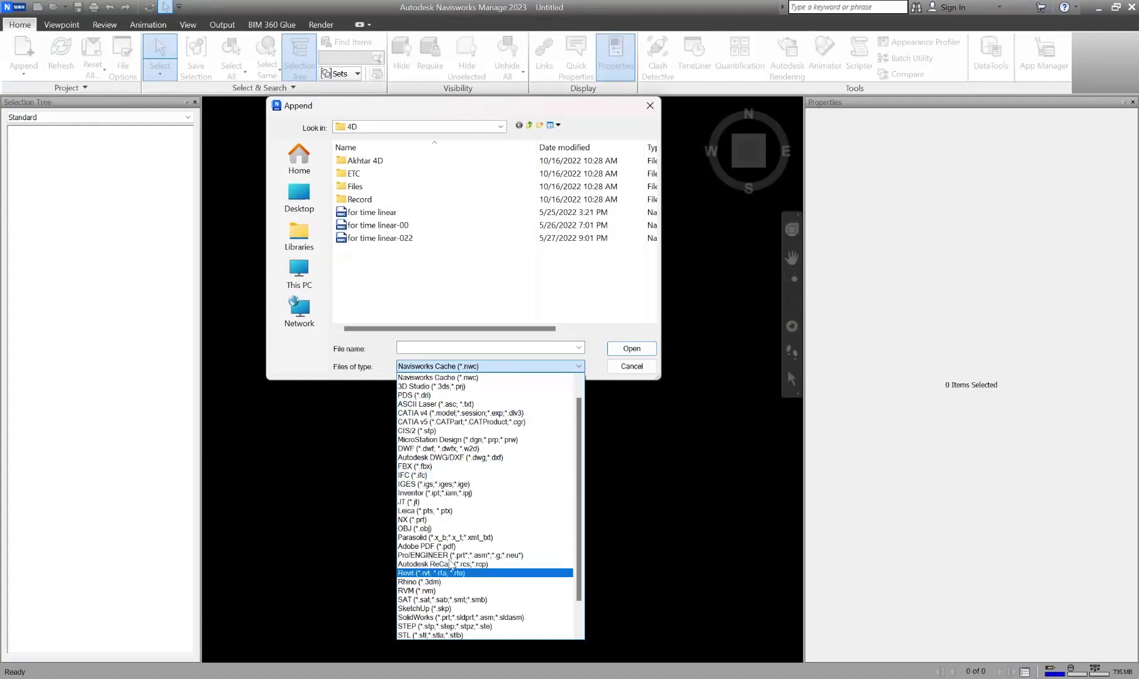
click(433, 264)
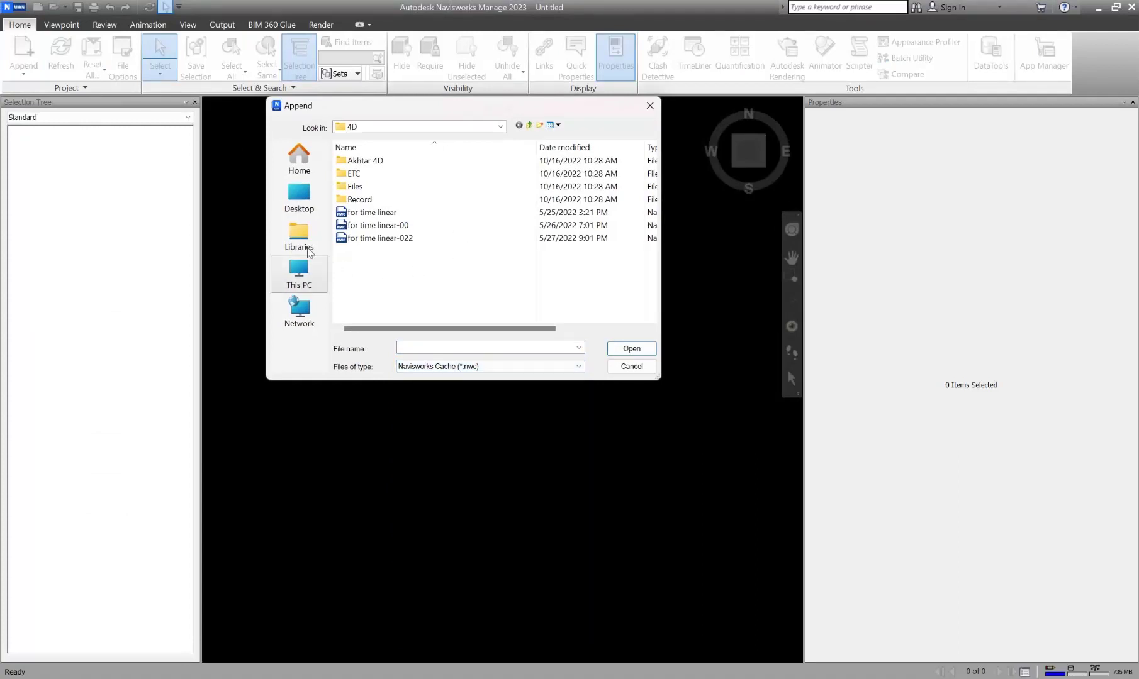
click(300, 199)
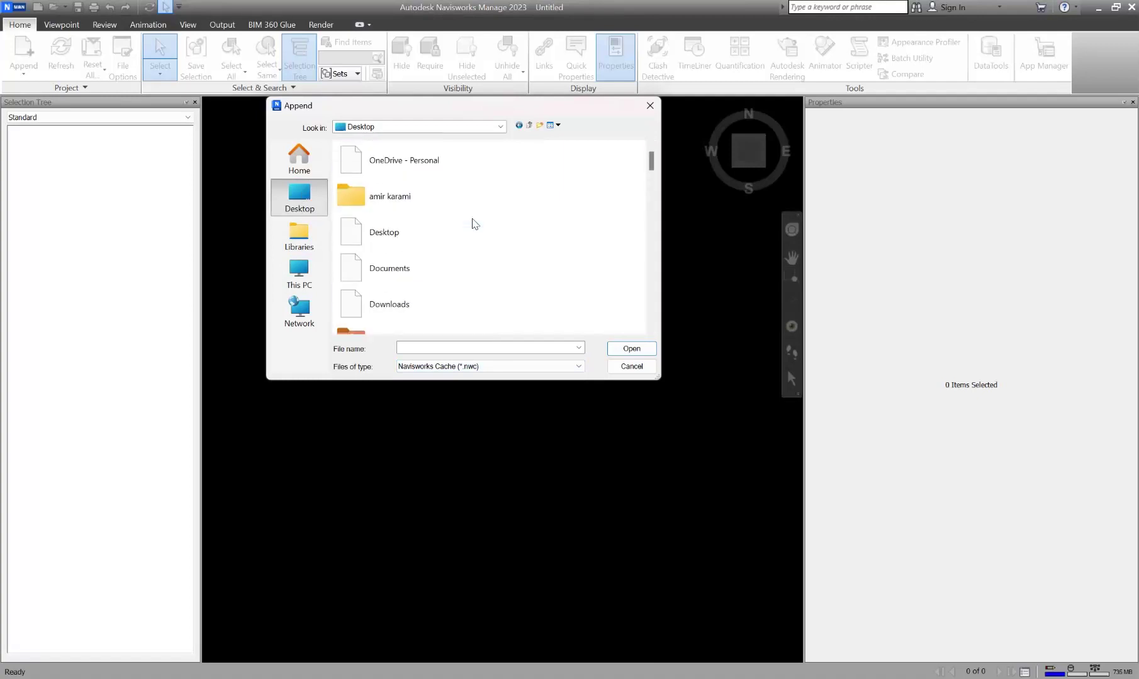
click(431, 240)
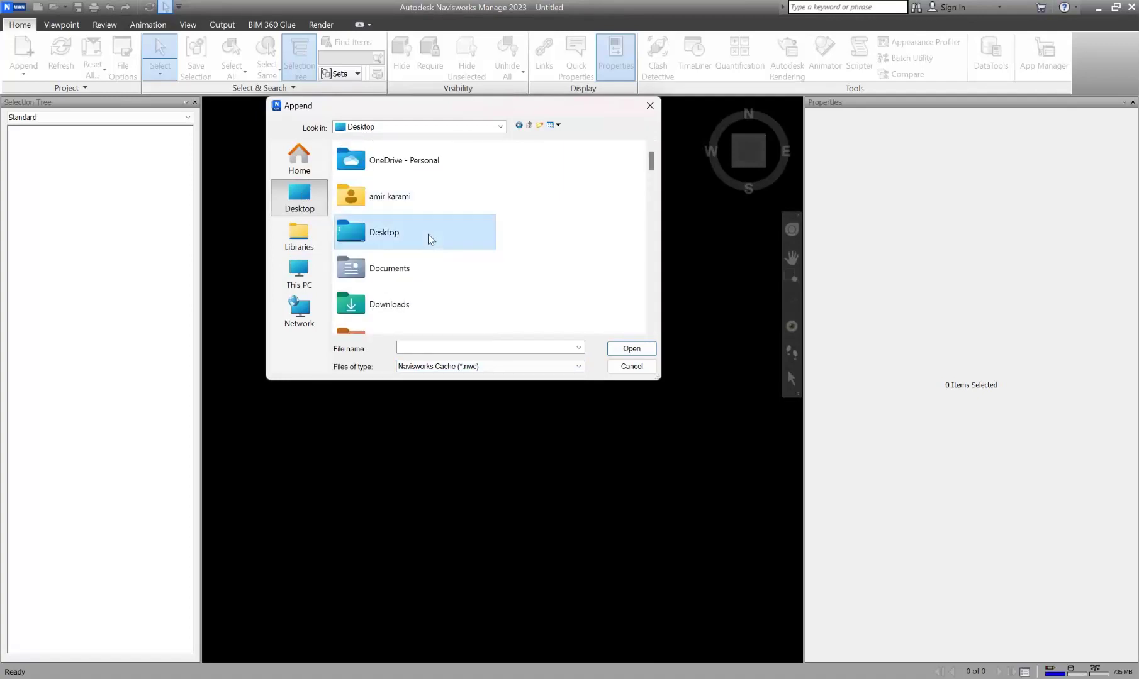
double_click(431, 240)
double_click(387, 183)
click(374, 165)
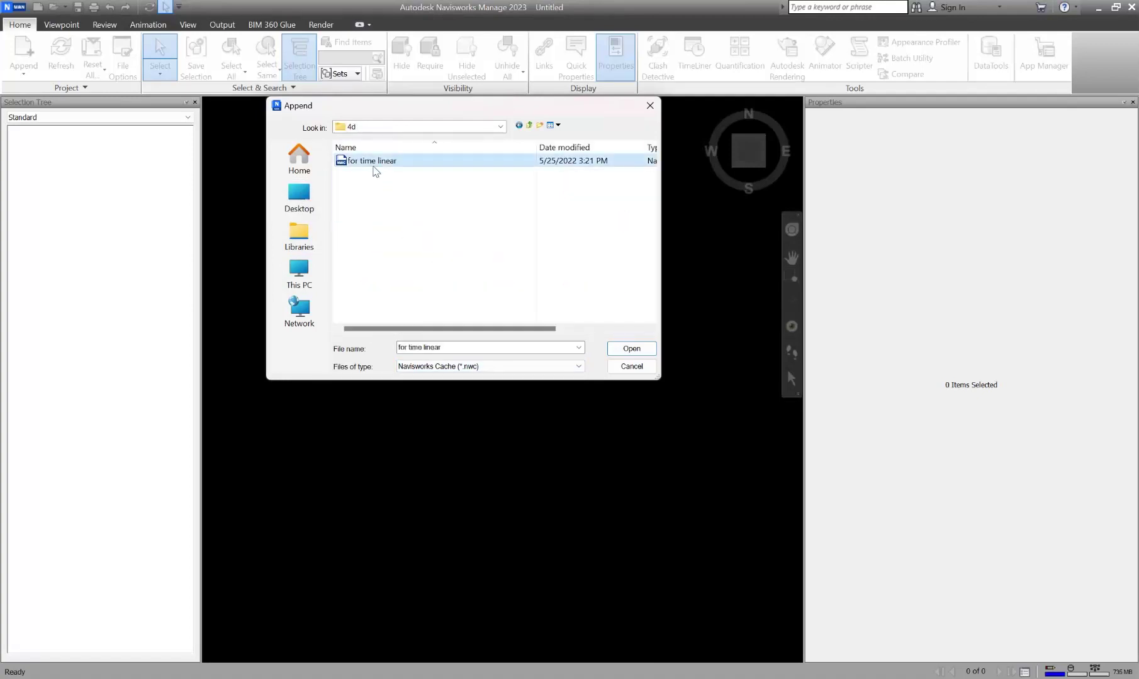
click(626, 349)
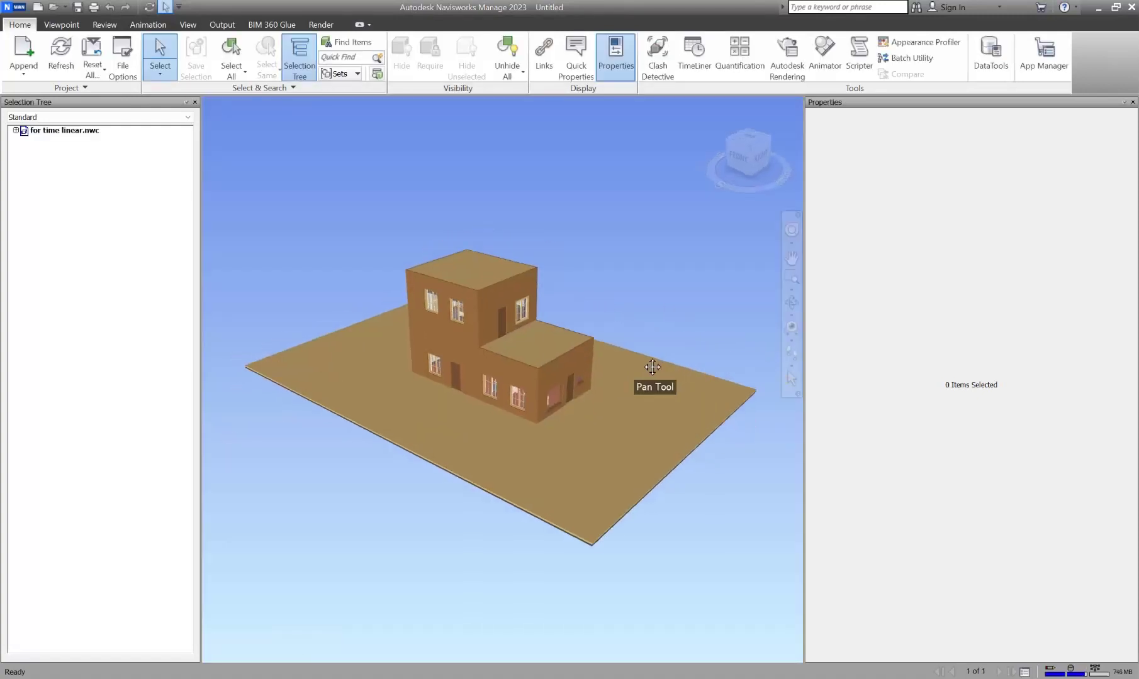
key(alt+Tab)
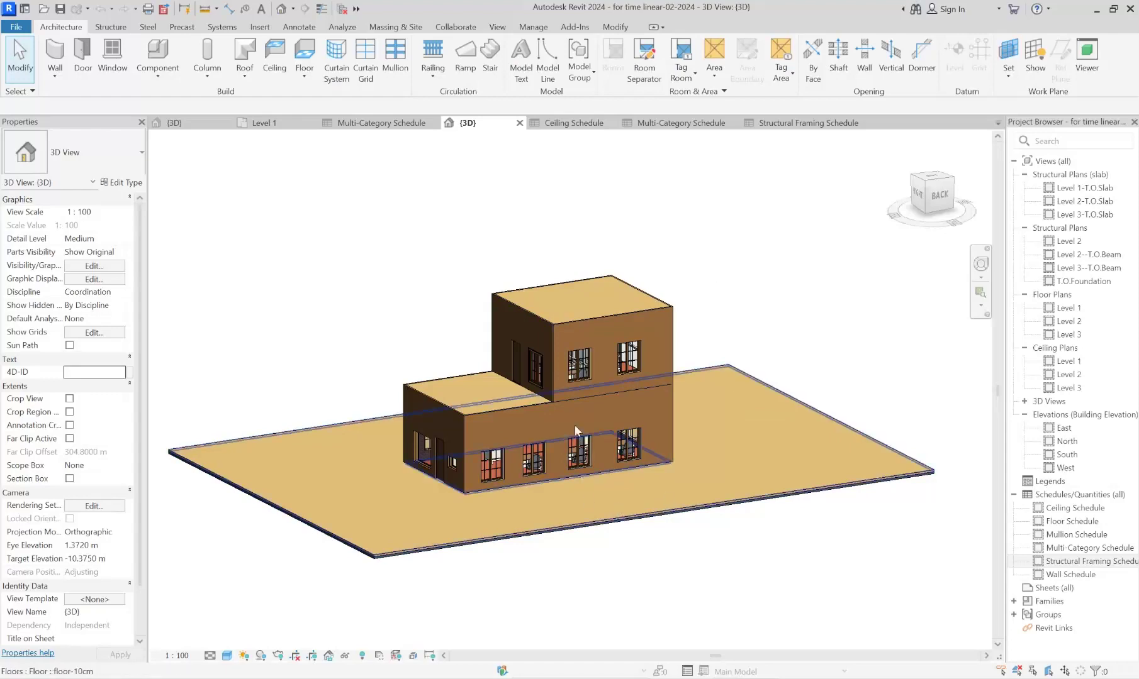
middle_drag(395, 291, 408, 244)
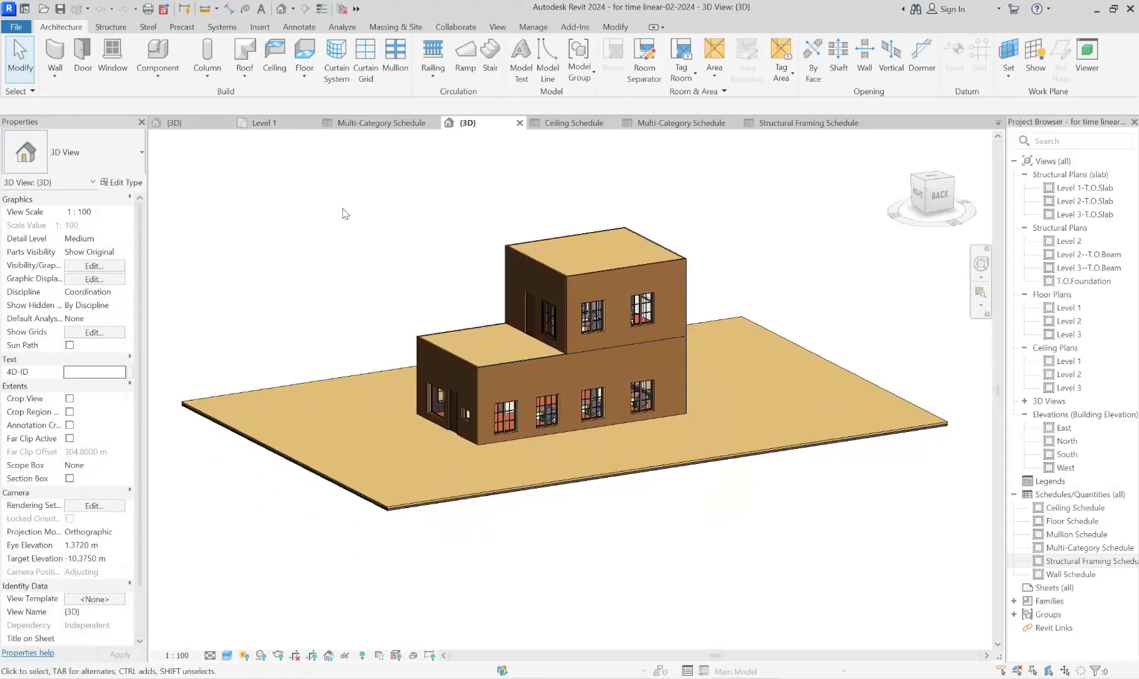
key(alt+Tab)
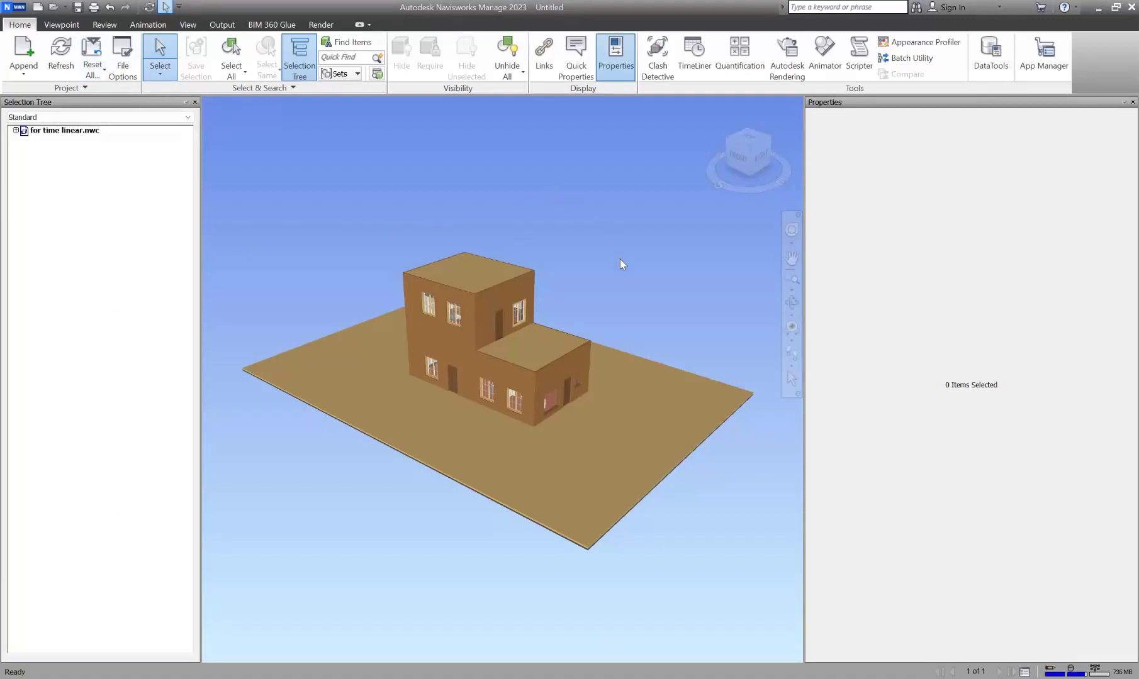
Step: Select the floor slab on top of the building's lower block in Export to Navis.nwc to inspect its 4D-ID property
mouse_move(621, 259)
shift+middle_down()
mouse_move(579, 272)
mouse_move(602, 325)
mouse_move(629, 261)
shift+middle_up()
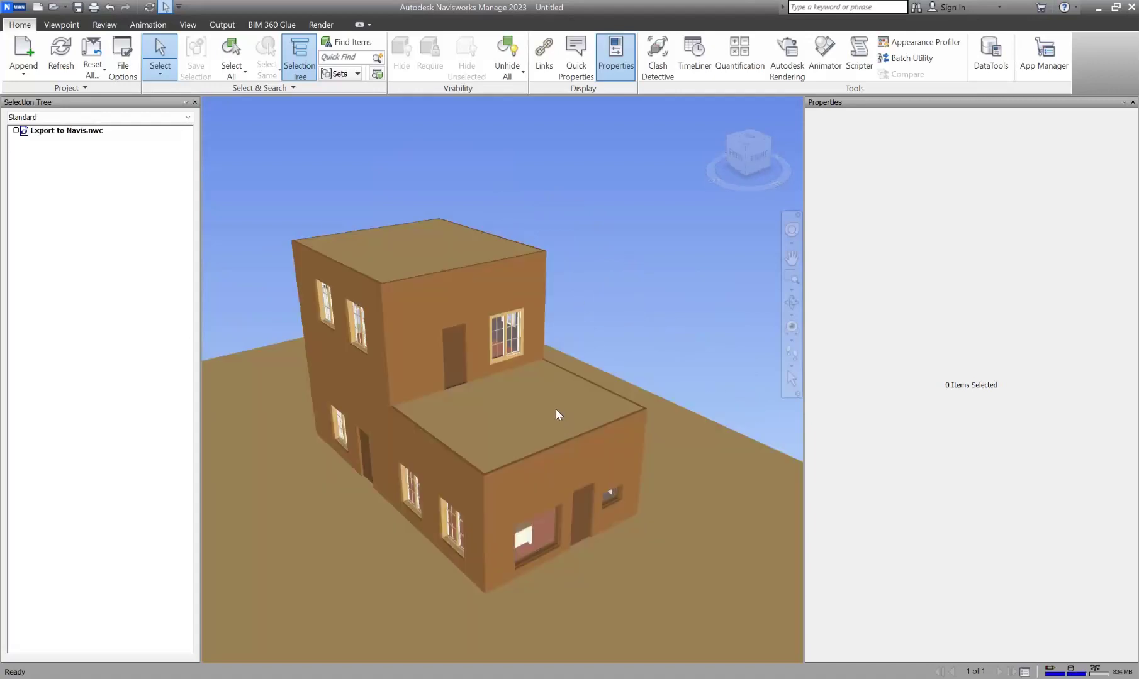
click(556, 414)
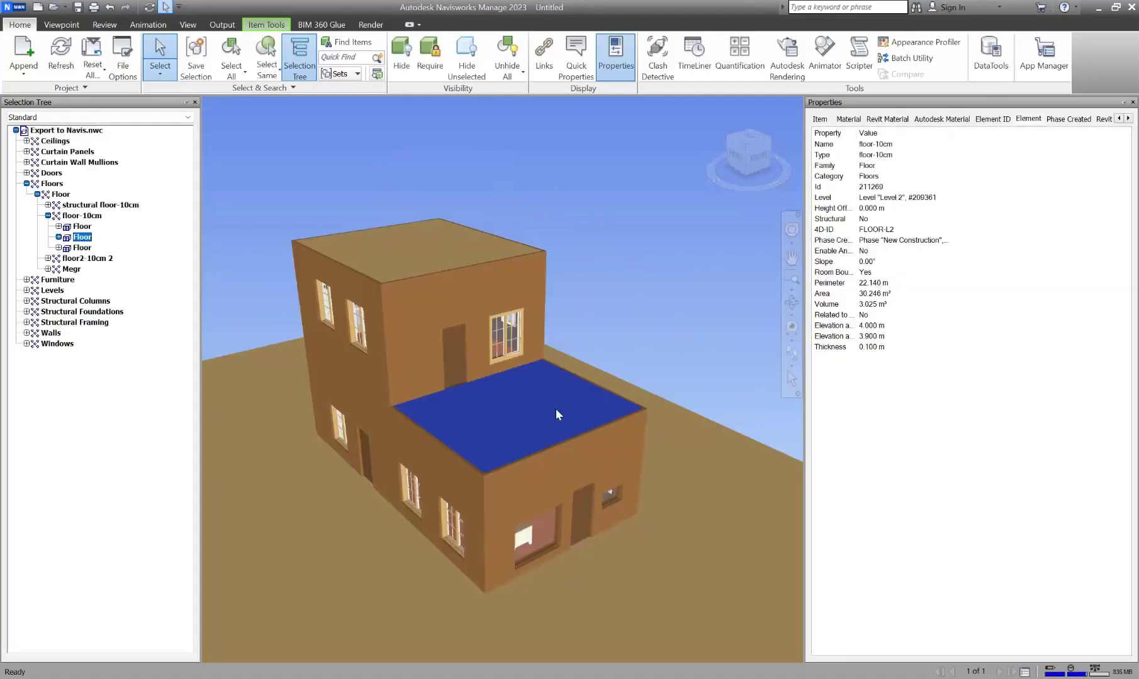
Step: Select the ground-floor door in the front wall of the building's lower block to inspect its 4D-ID property, then clear the selection
click(572, 633)
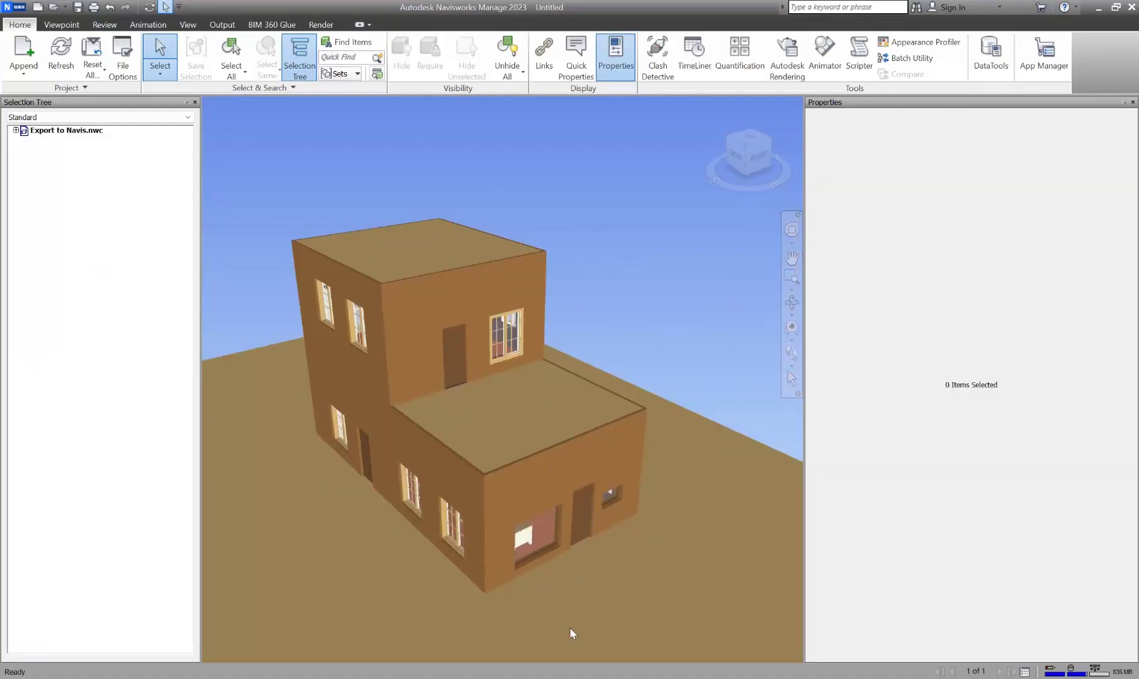
scroll(571, 629, up, 3)
click(581, 471)
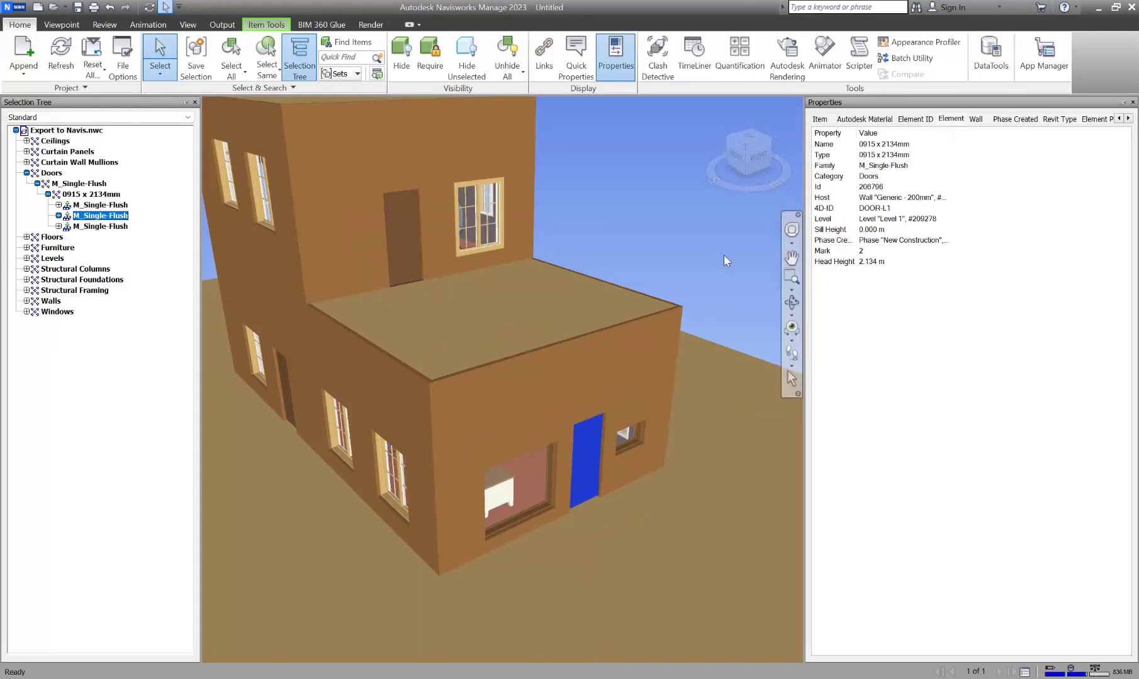
key(Escape)
scroll(602, 386, down, 5)
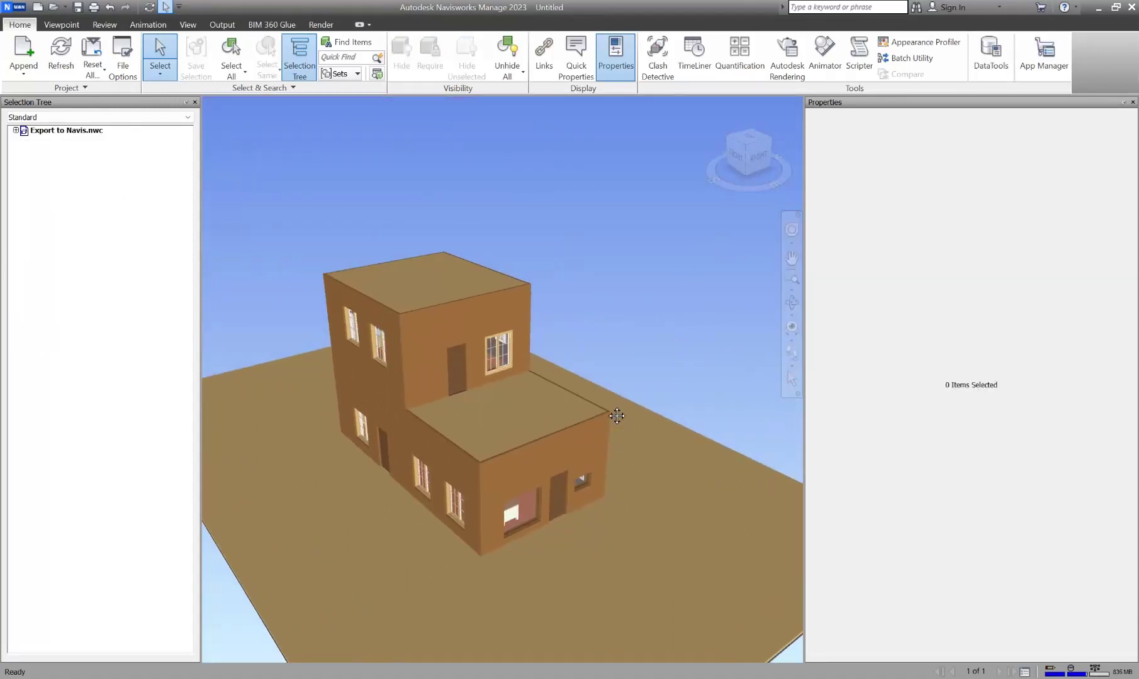
Step: In TimeLiner, add a Microsoft Project 2007-2013 data source from the file project-class-02 in the 4d folder
click(694, 53)
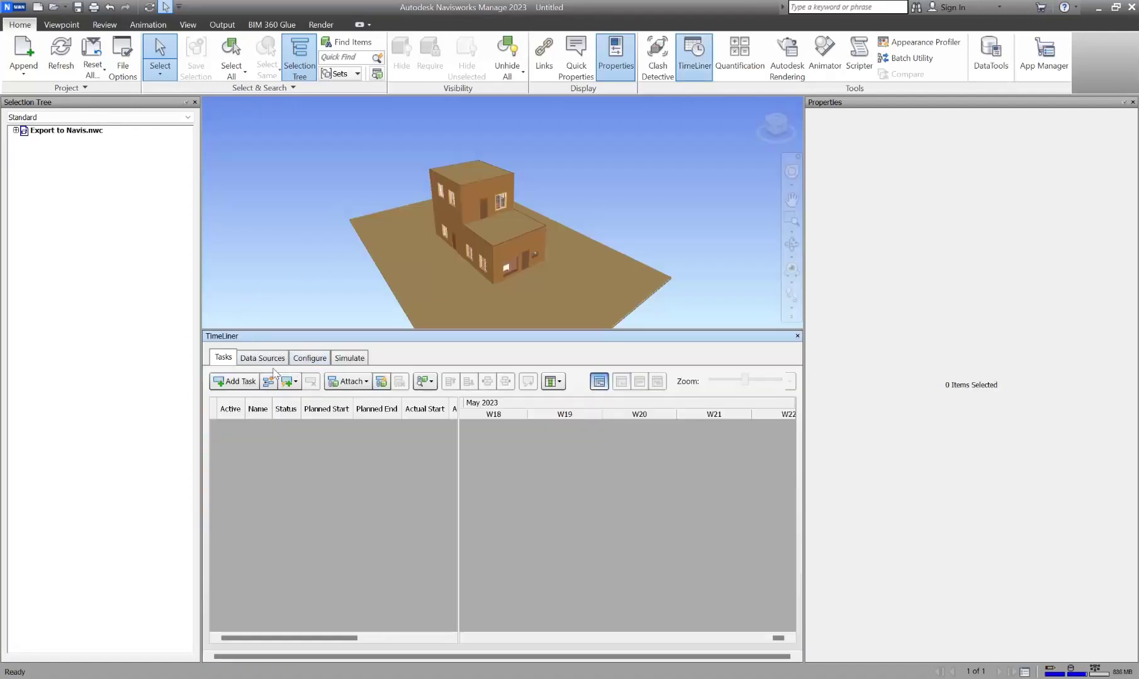
click(263, 356)
click(240, 381)
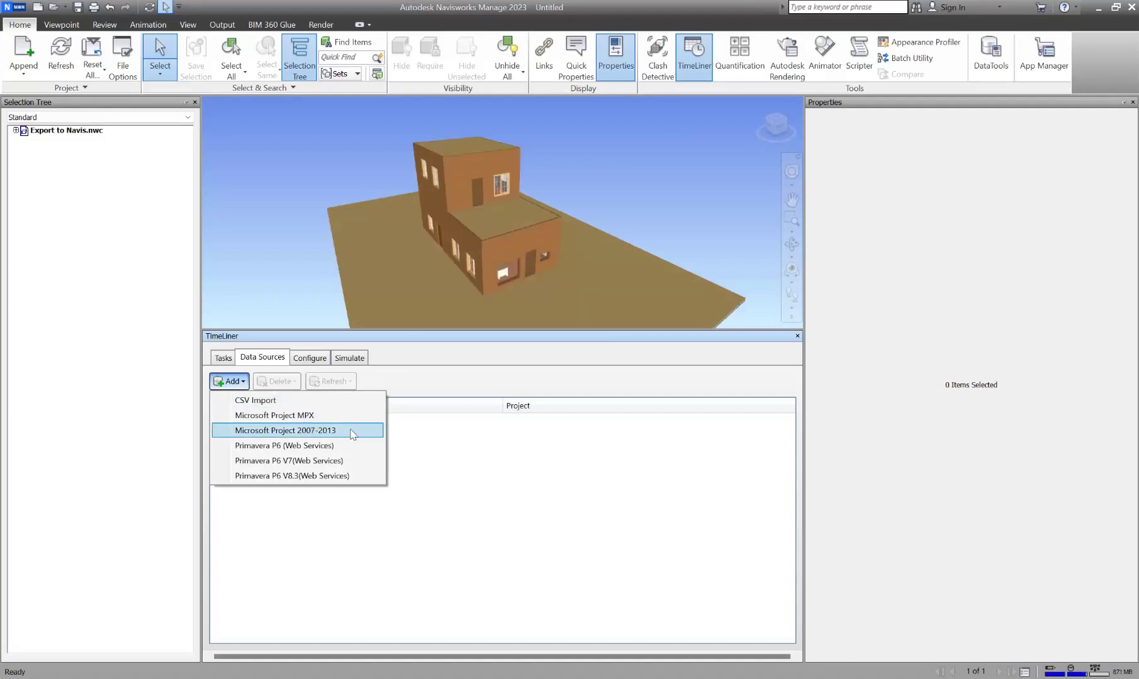
click(351, 434)
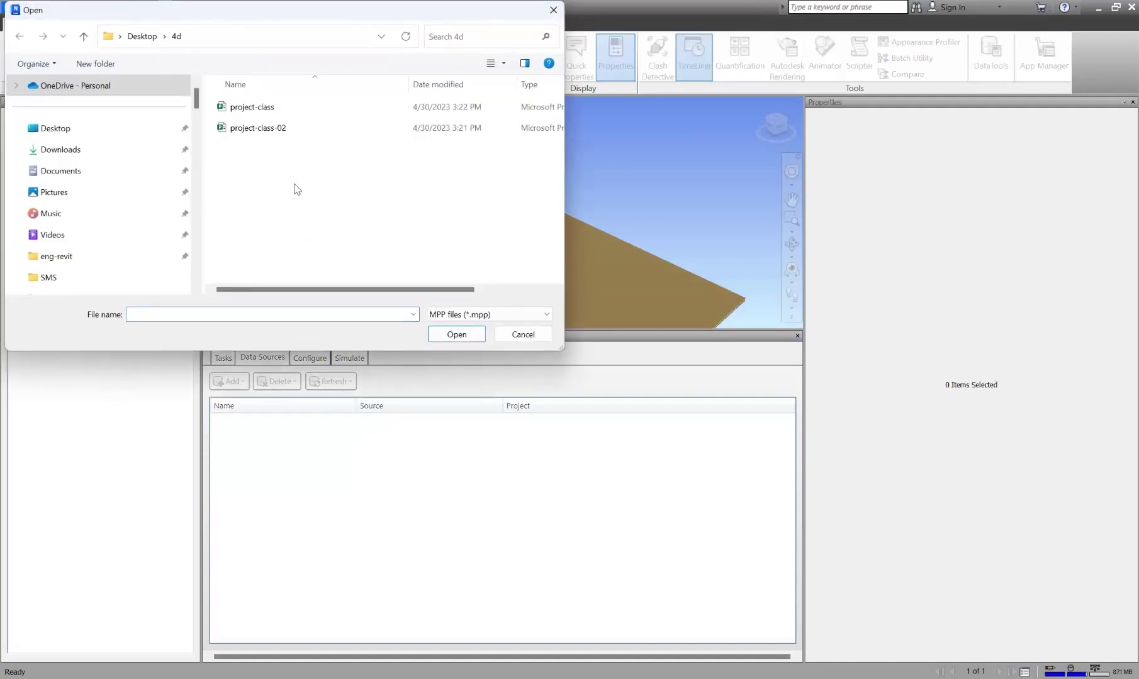
click(271, 133)
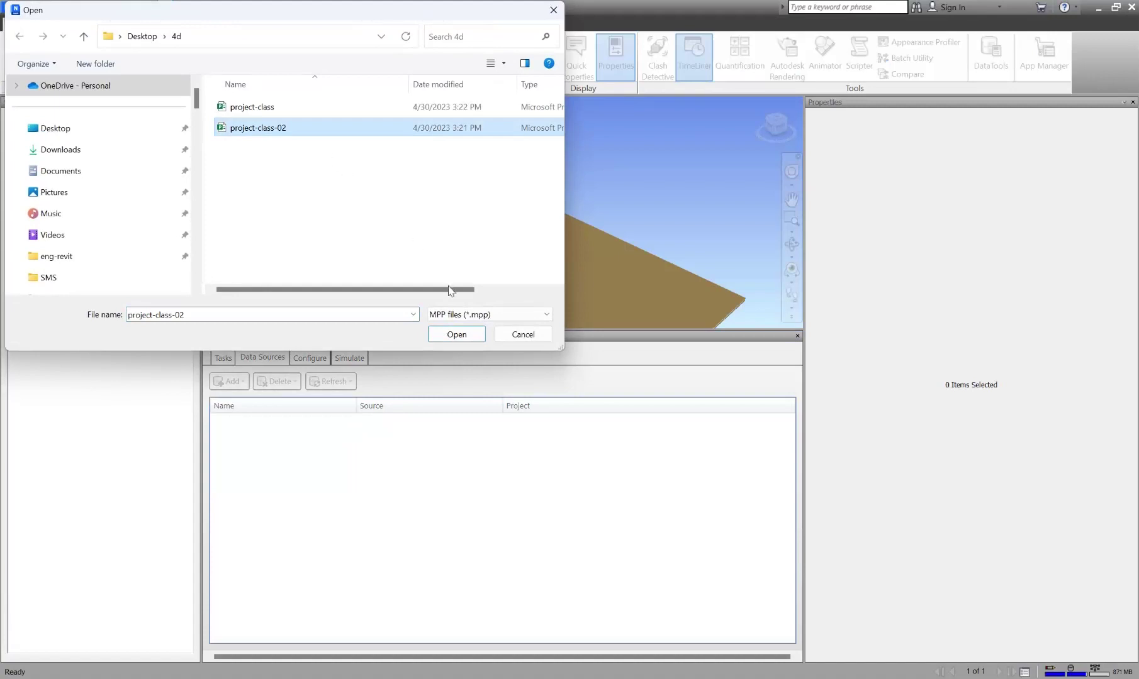
click(457, 334)
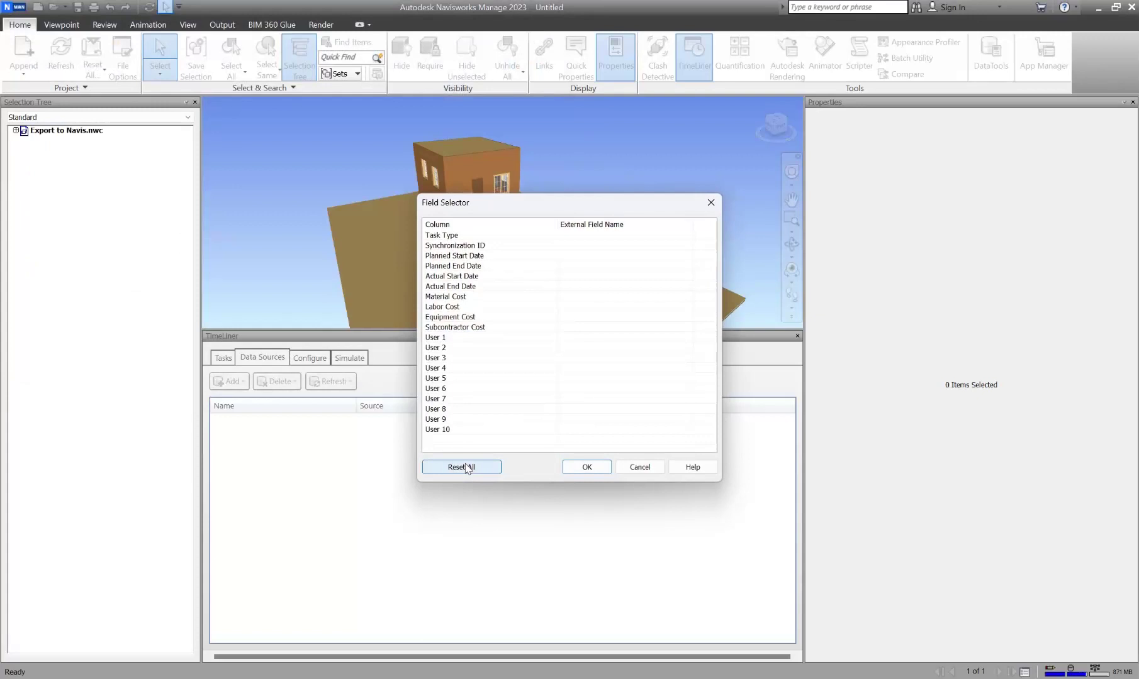
Step: Map the Task Type column to the external field Text 2 for the imported schedule
click(579, 236)
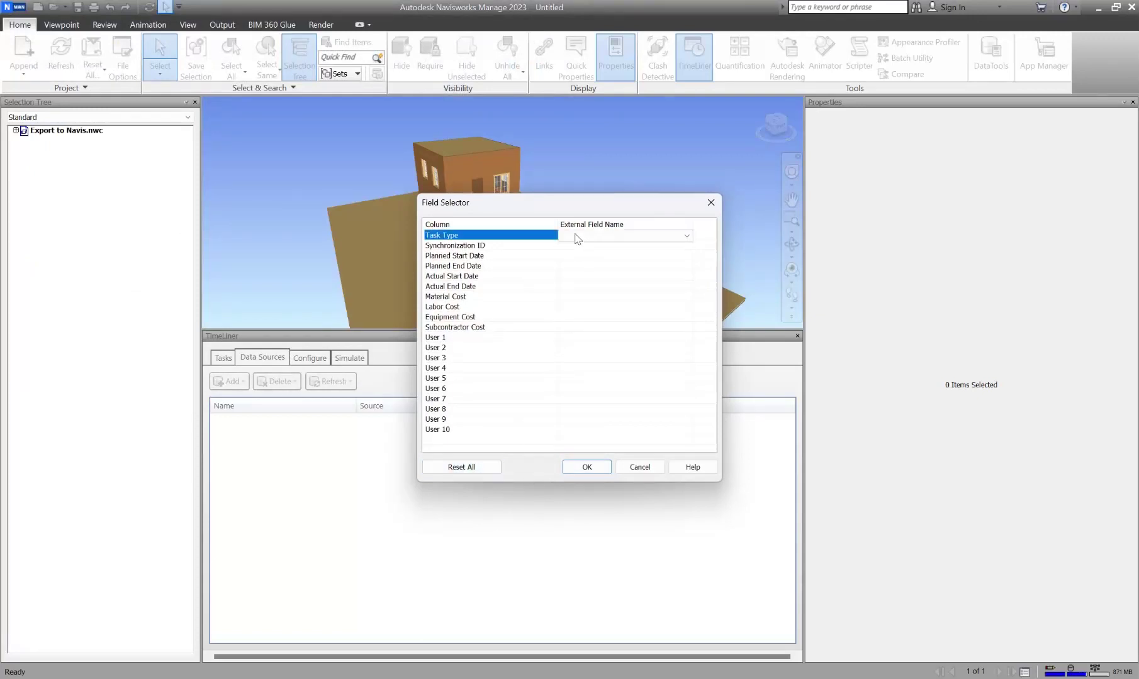
click(579, 237)
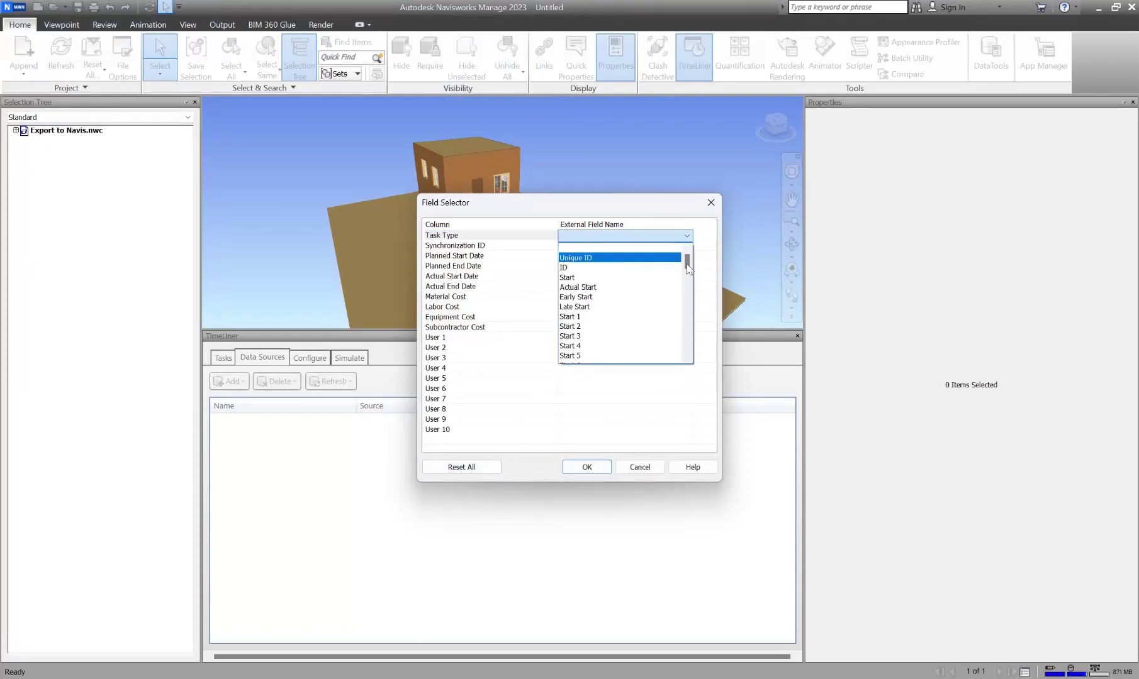
drag(687, 267, 689, 344)
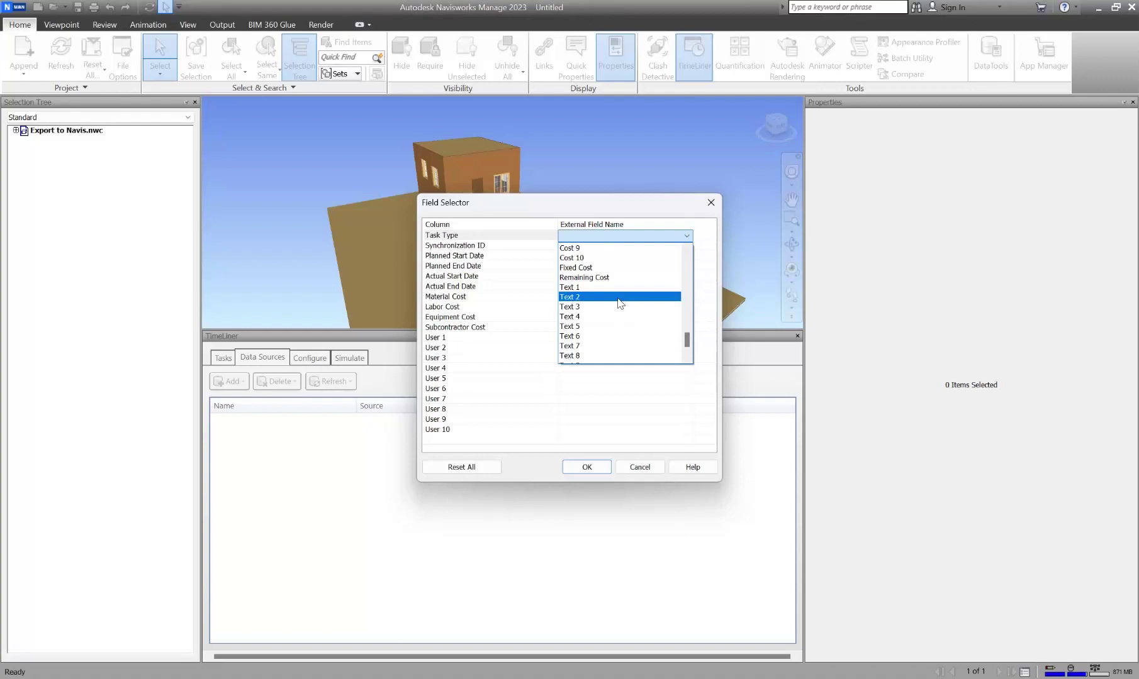
click(620, 297)
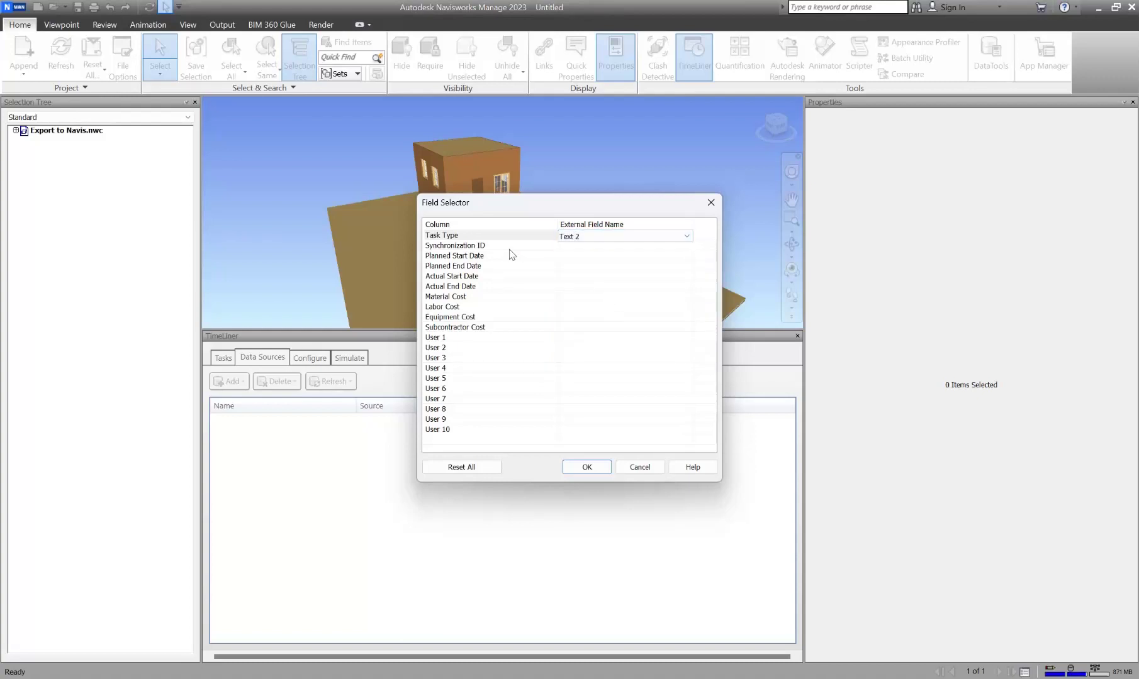
Step: Map Planned Start Date to the external field Start and Planned End Date to Finish
click(569, 258)
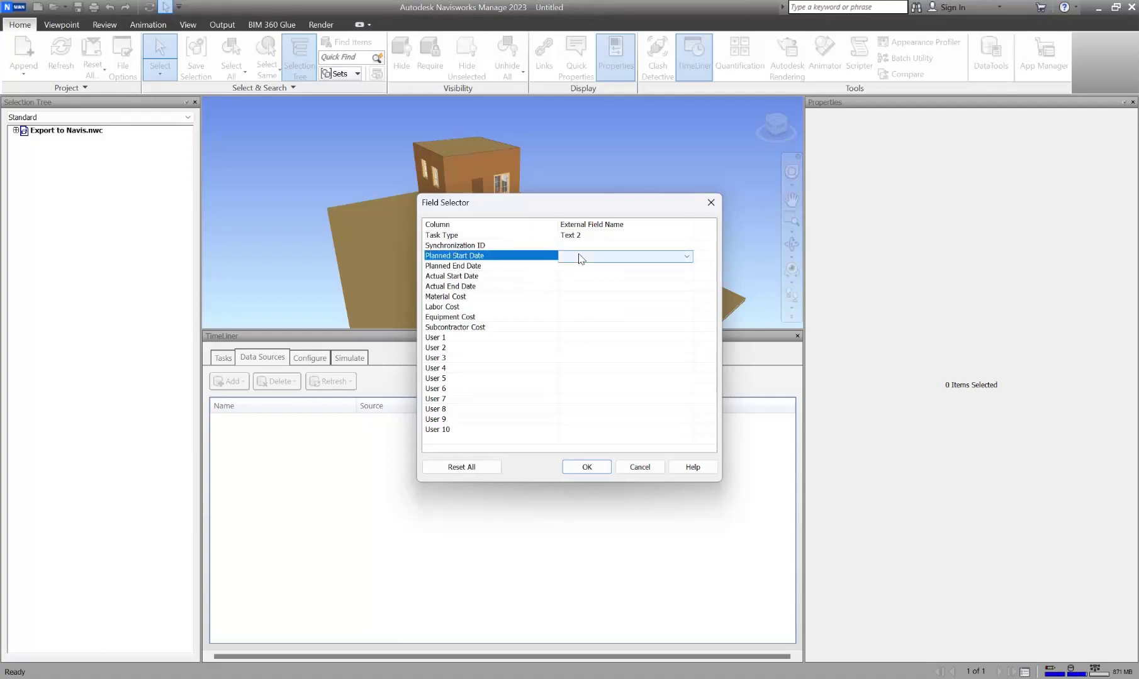
click(585, 258)
click(595, 298)
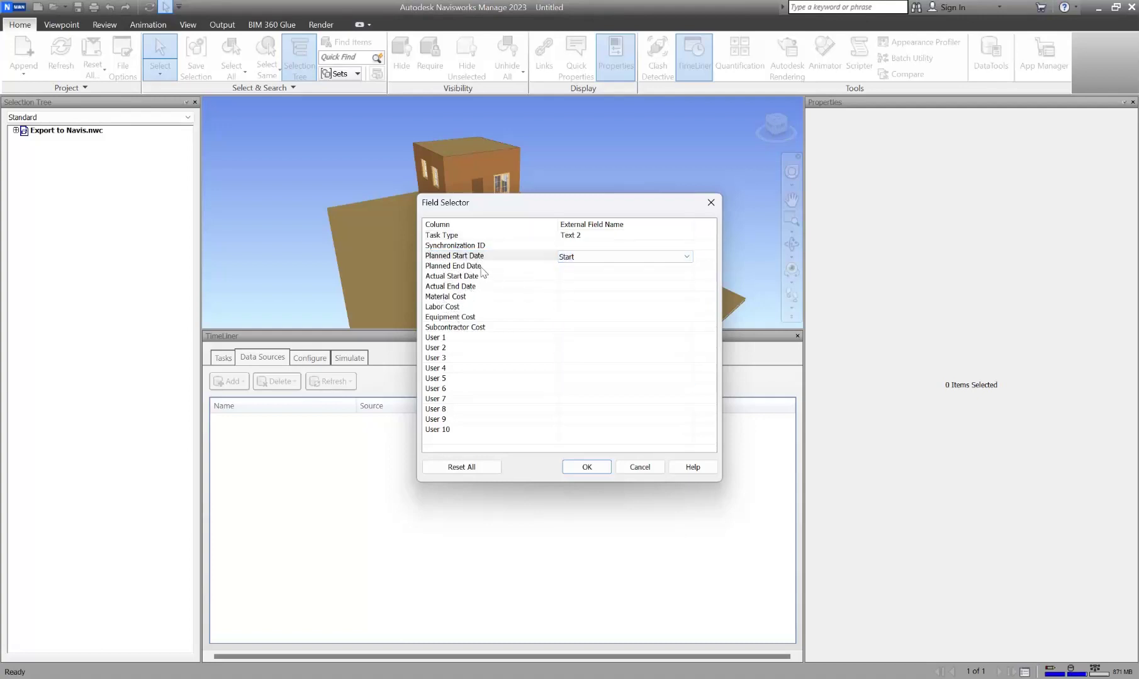
click(573, 267)
click(648, 267)
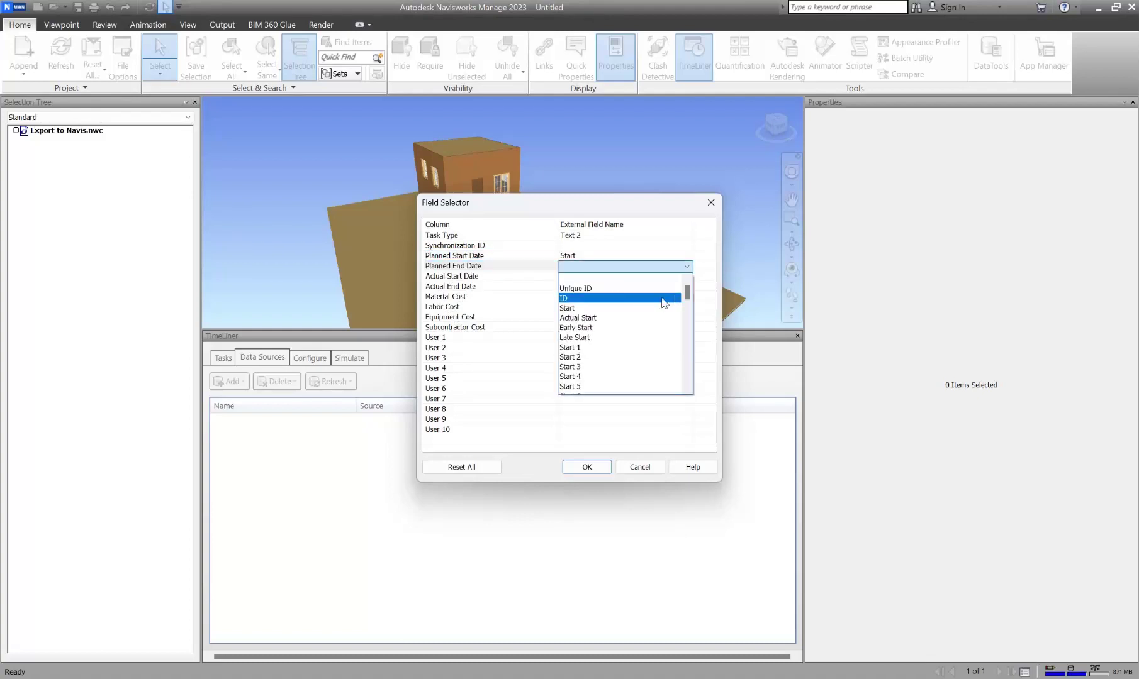
scroll(629, 327, down, 6)
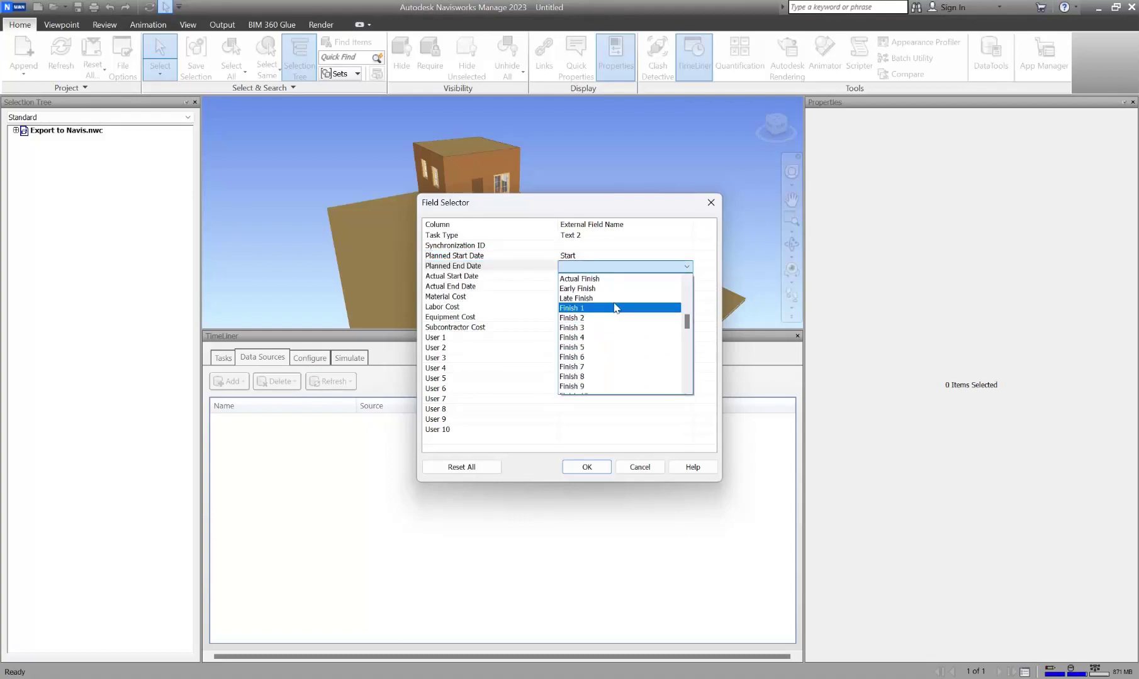
click(619, 298)
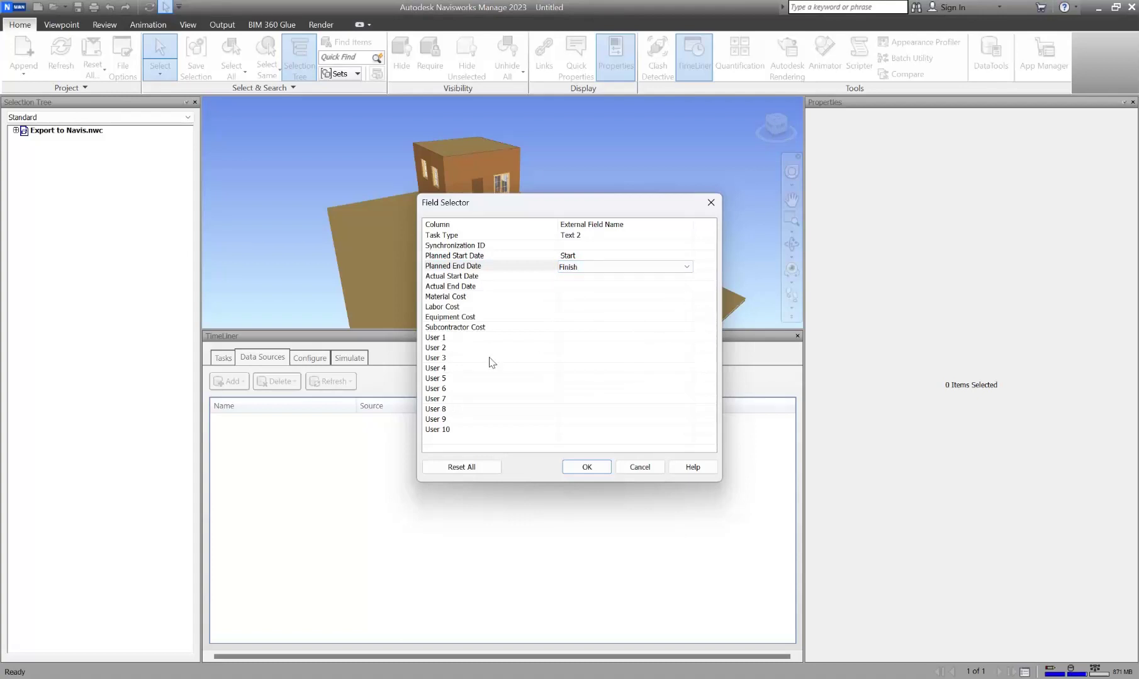
Step: Map the User 1 column to the external field Text 1 and accept the field selection
click(465, 338)
click(604, 339)
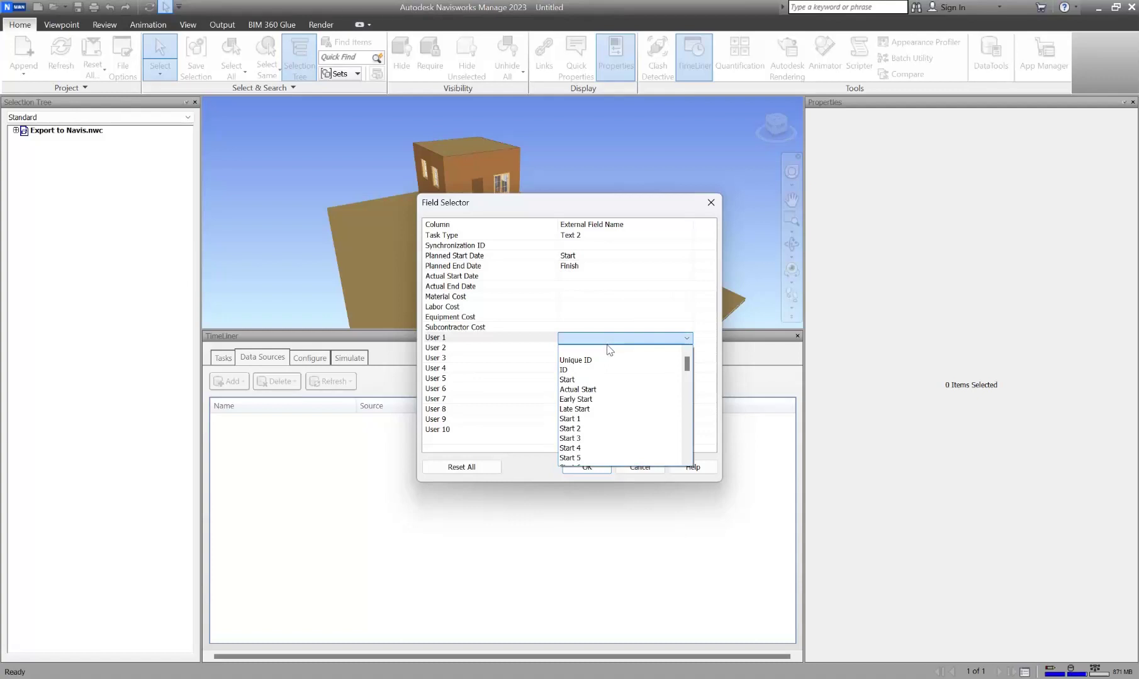
scroll(638, 378, down, 9)
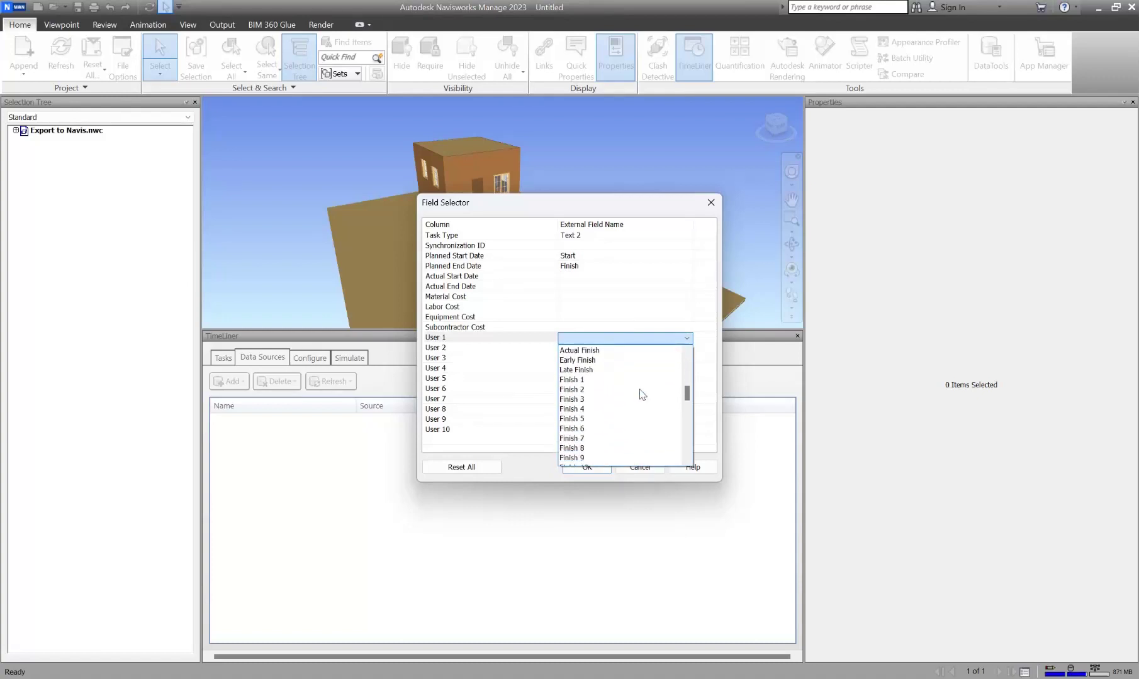
scroll(641, 395, down, 10)
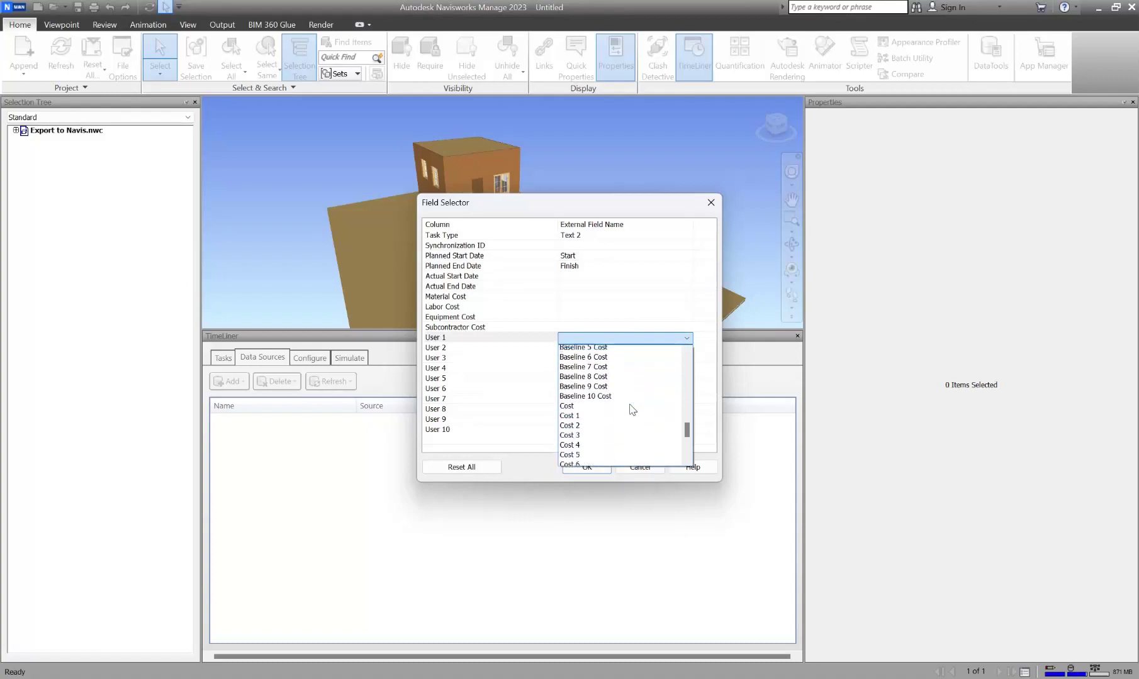
scroll(632, 410, down, 6)
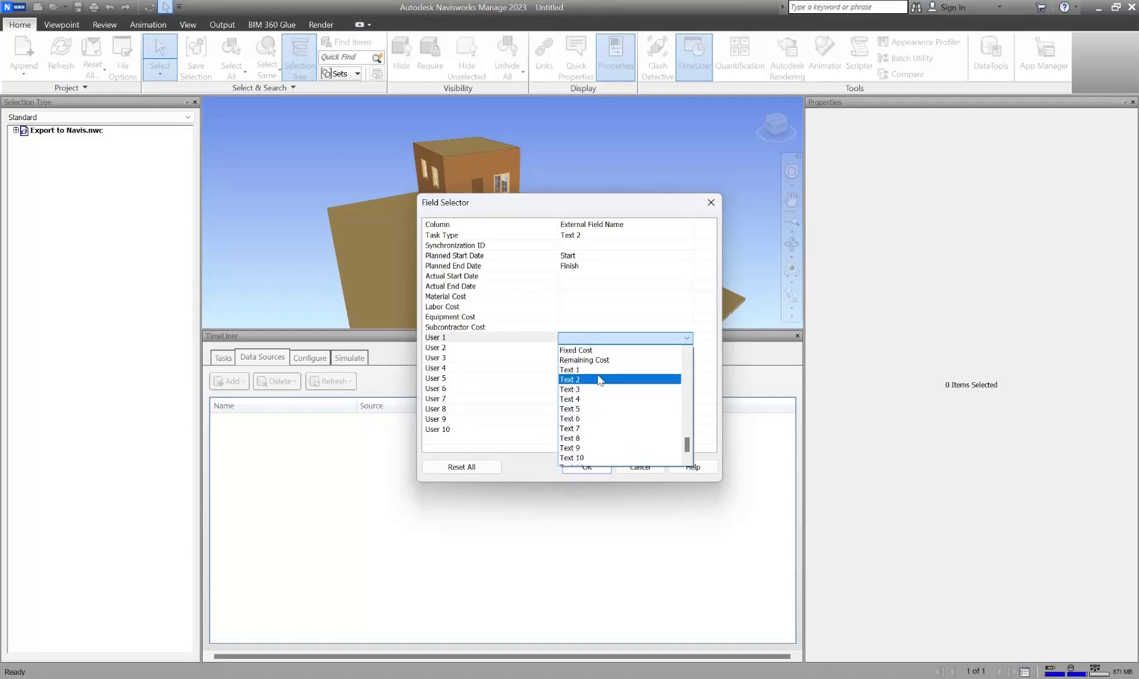
click(596, 371)
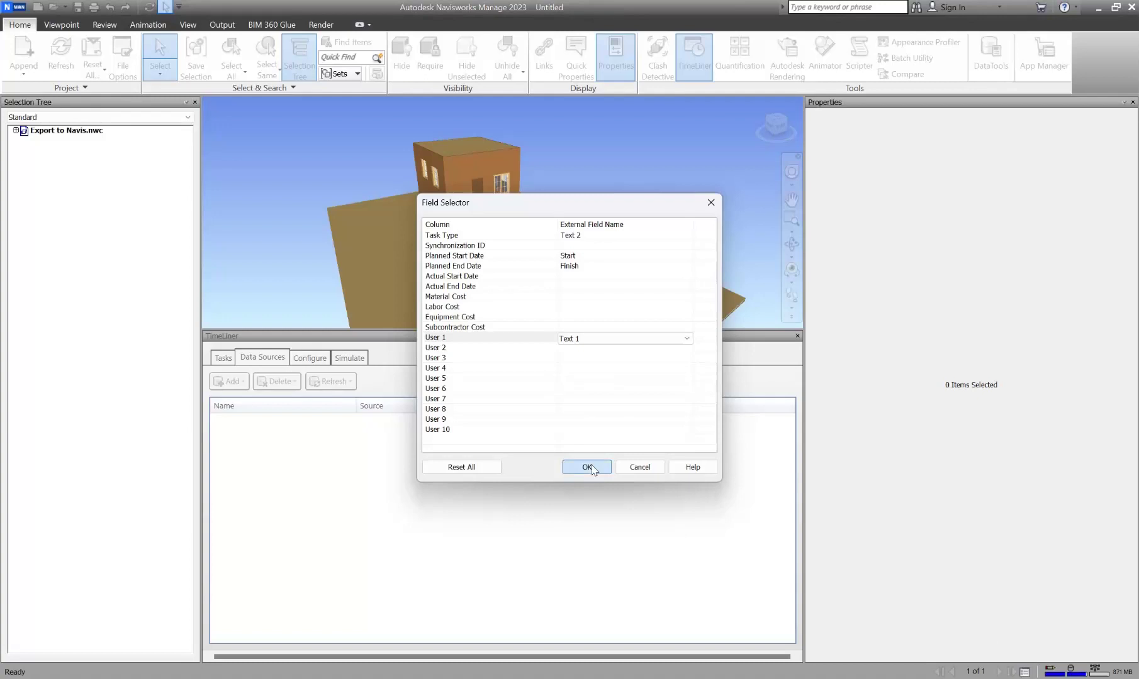
click(587, 467)
Step: Rebuild the task hierarchy from the project-class-02 data source and widen the task table to show the planned and actual dates
click(224, 357)
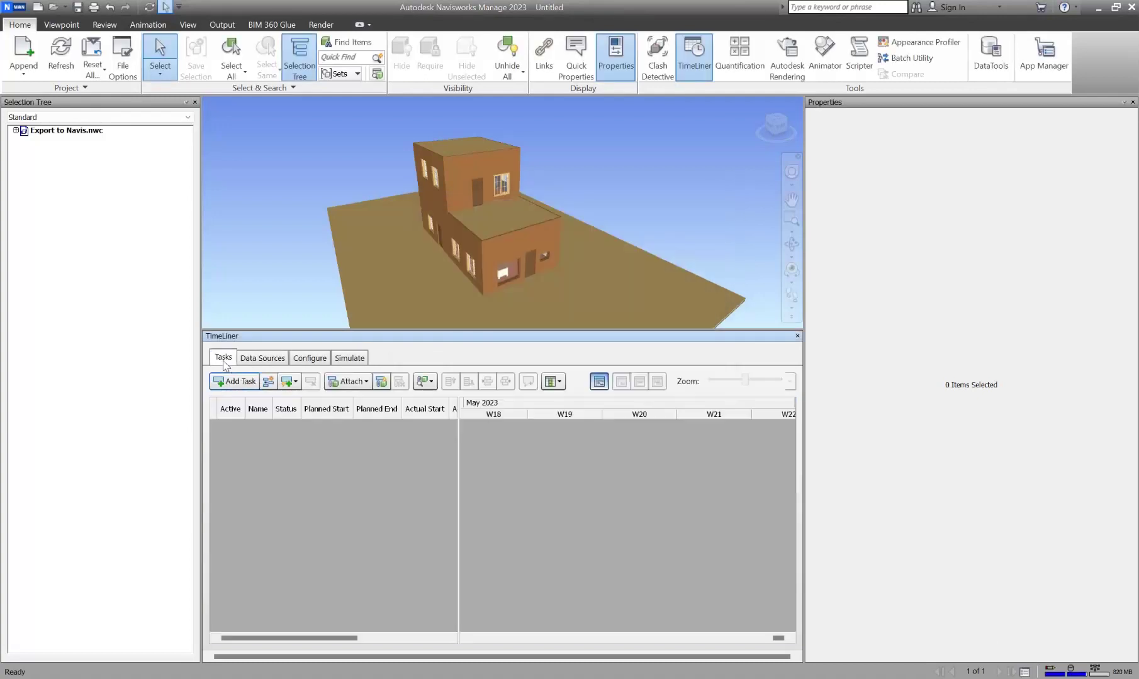
click(263, 358)
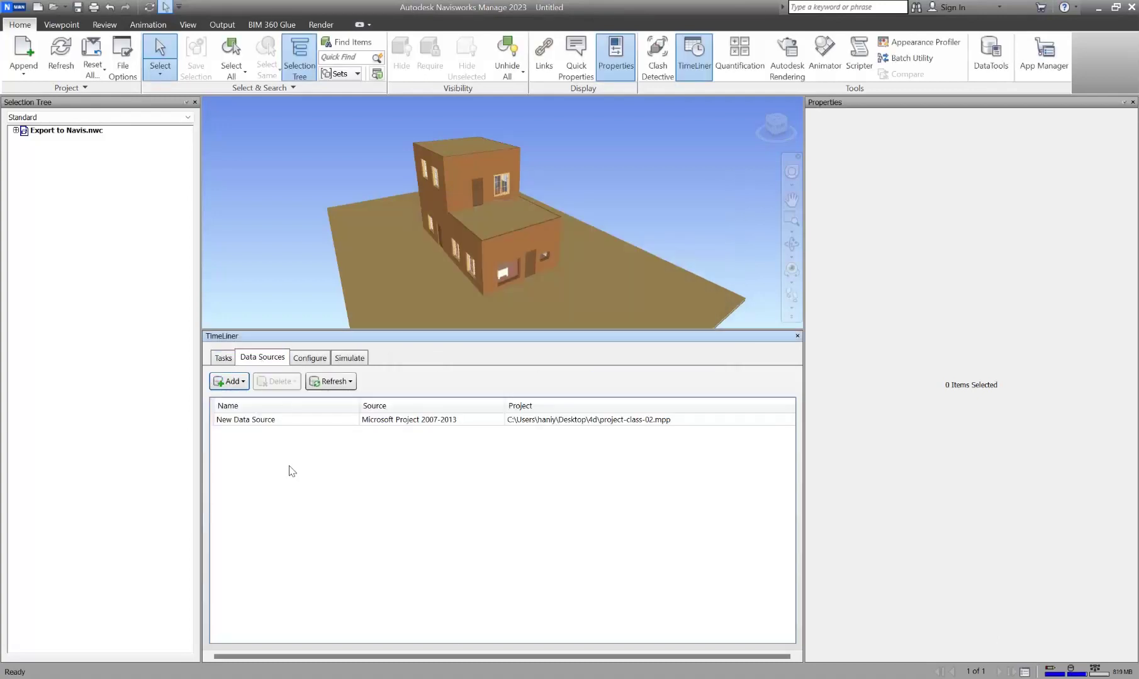
right_click(274, 422)
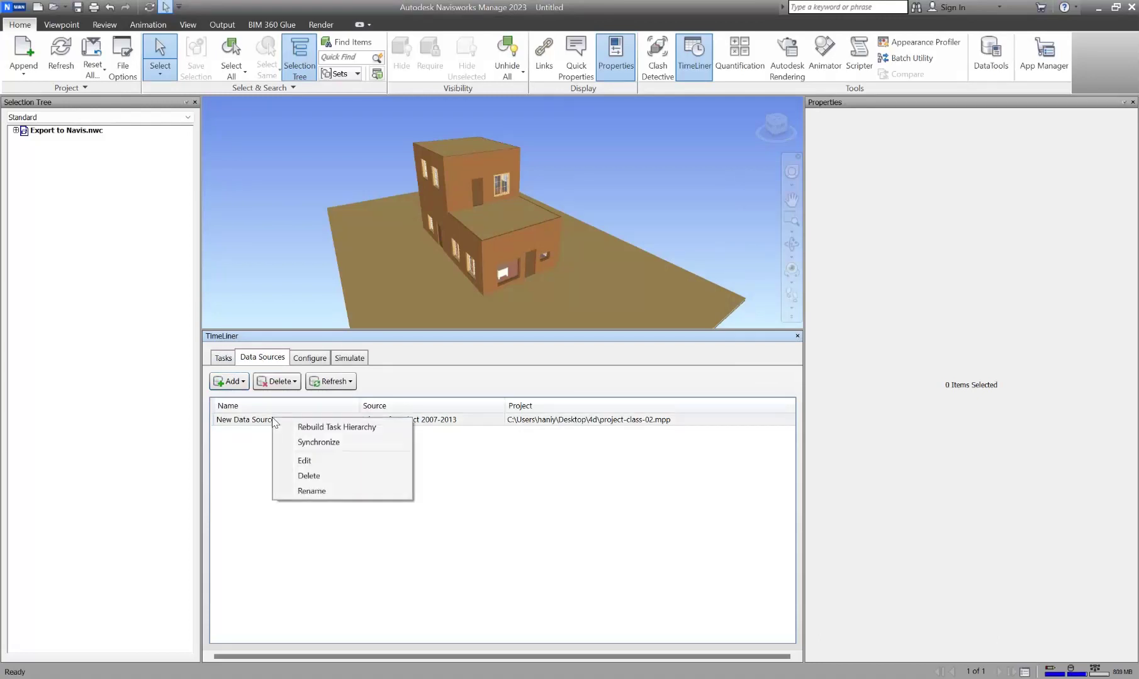
click(363, 428)
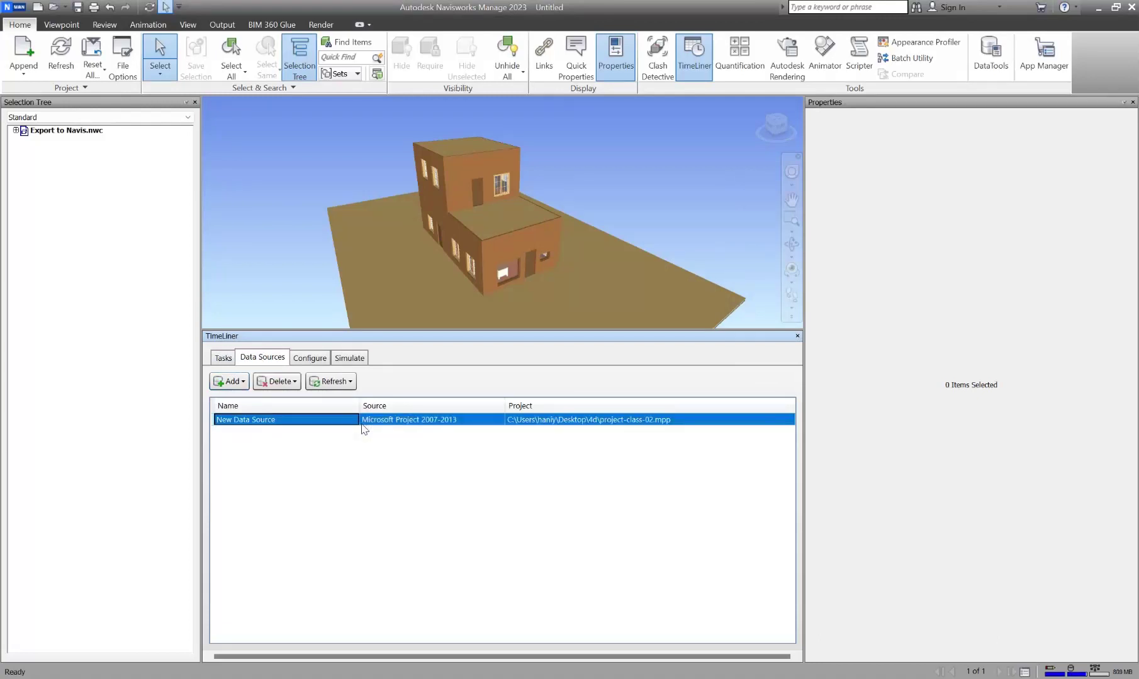
click(220, 357)
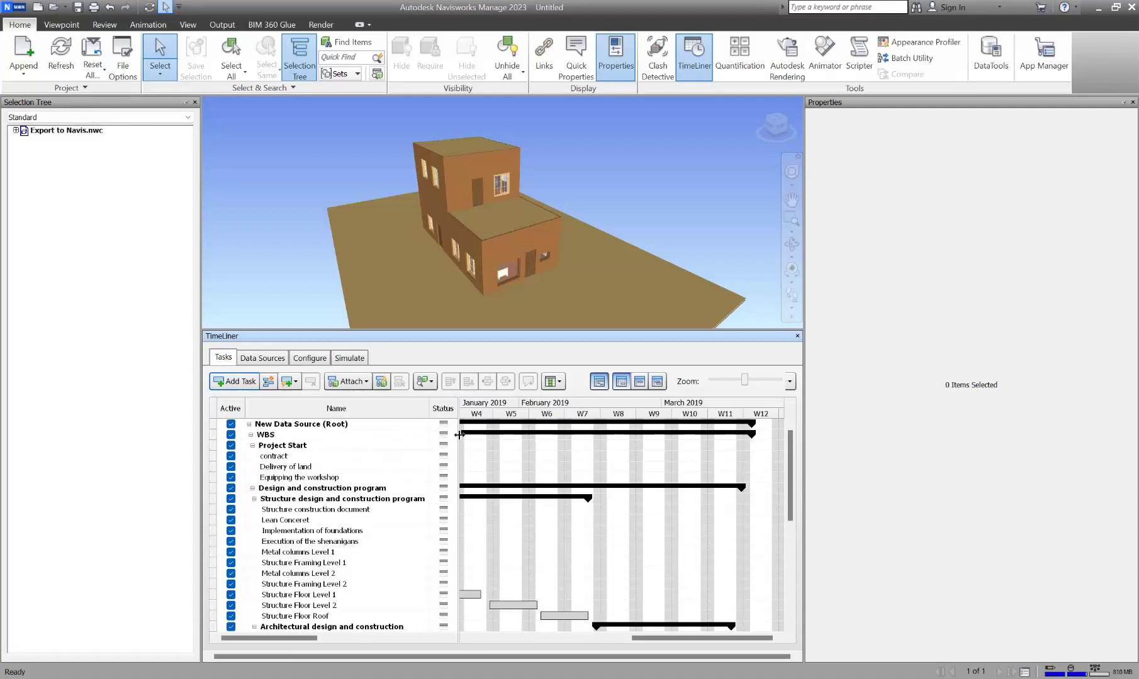
drag(460, 434, 630, 437)
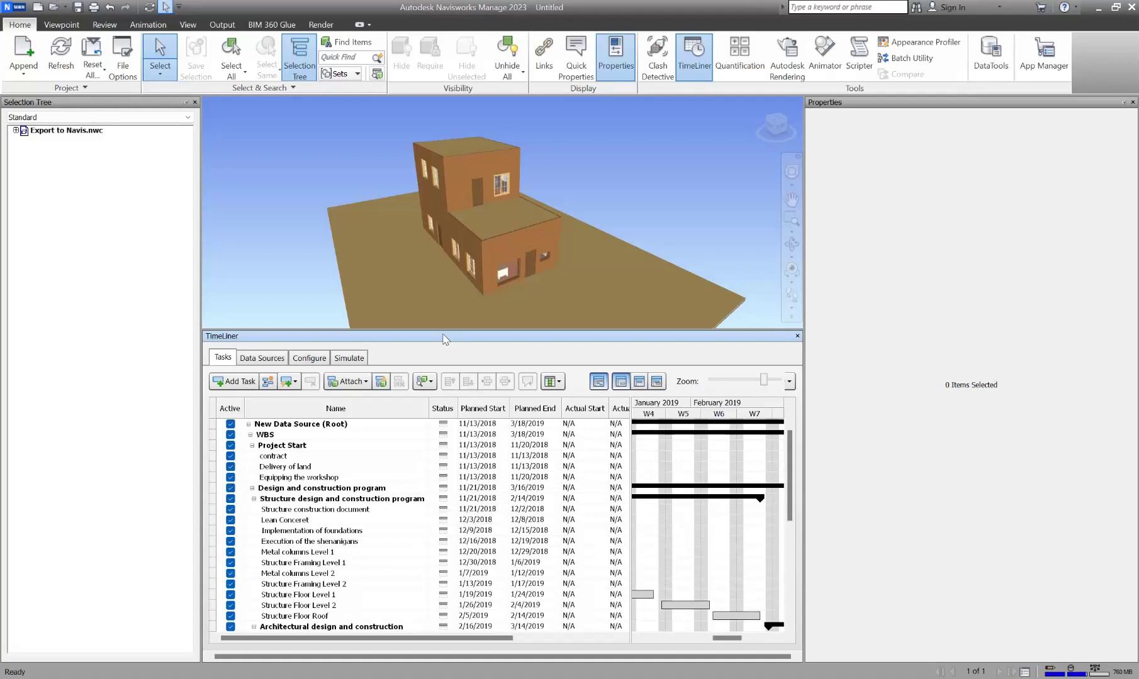
Step: Delete the two User 1 mapping rules and the Name-to-Layers rule from the TimeLiner auto-attach rules
click(366, 382)
click(381, 381)
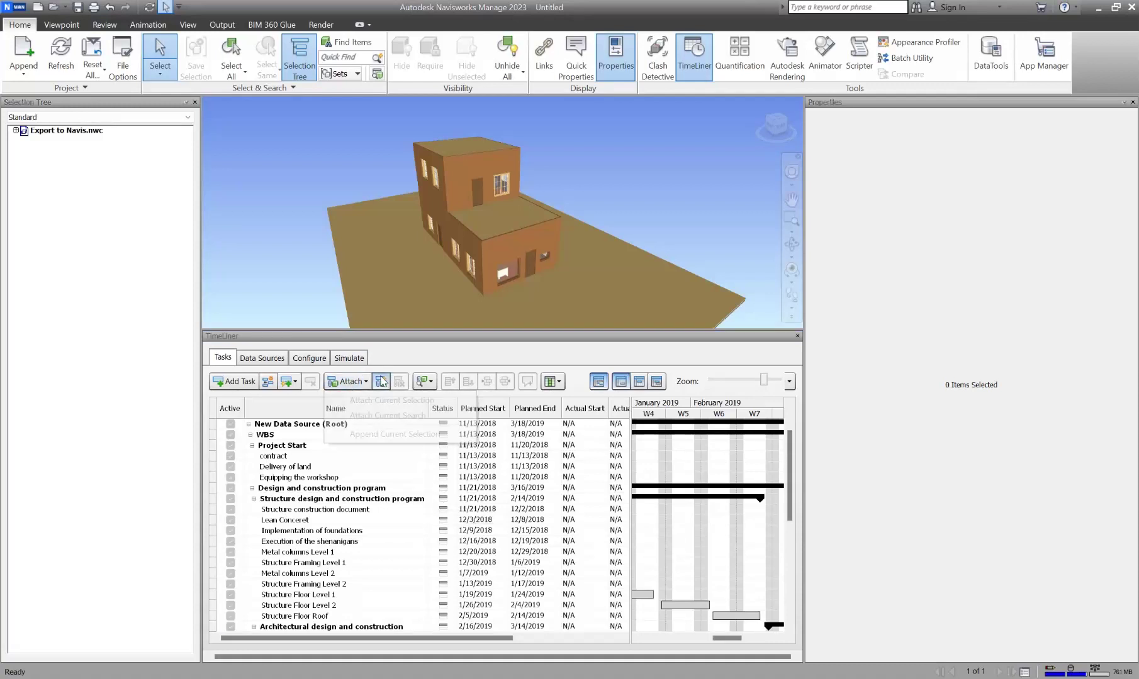
drag(521, 241, 467, 224)
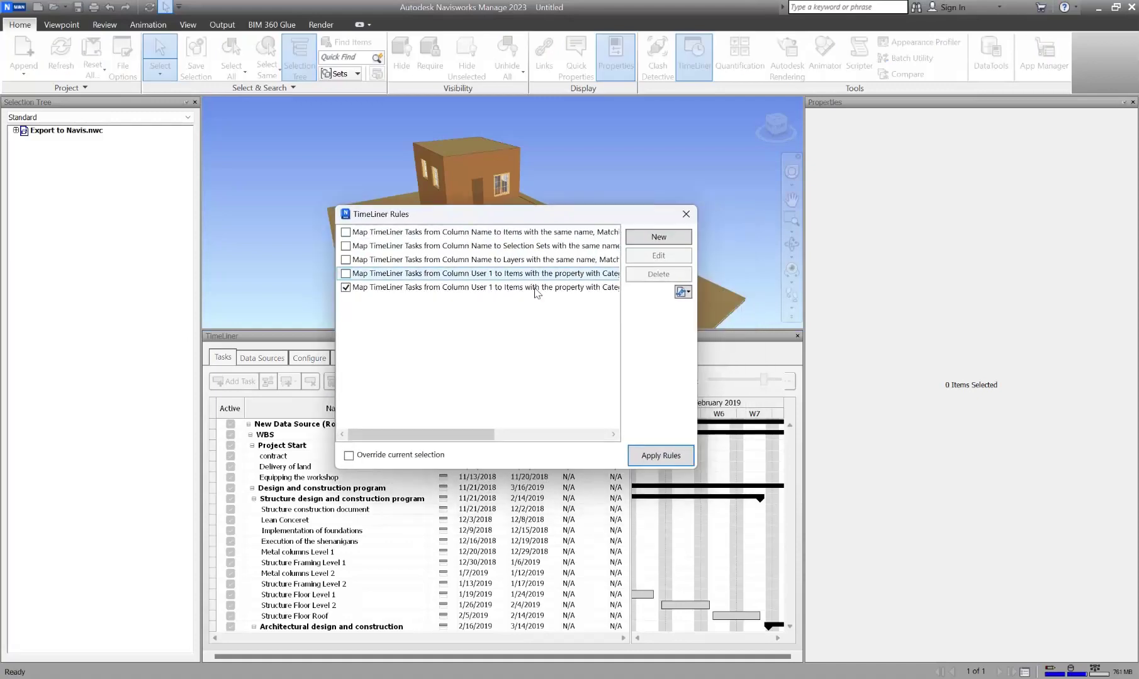
click(556, 288)
click(661, 276)
click(661, 276)
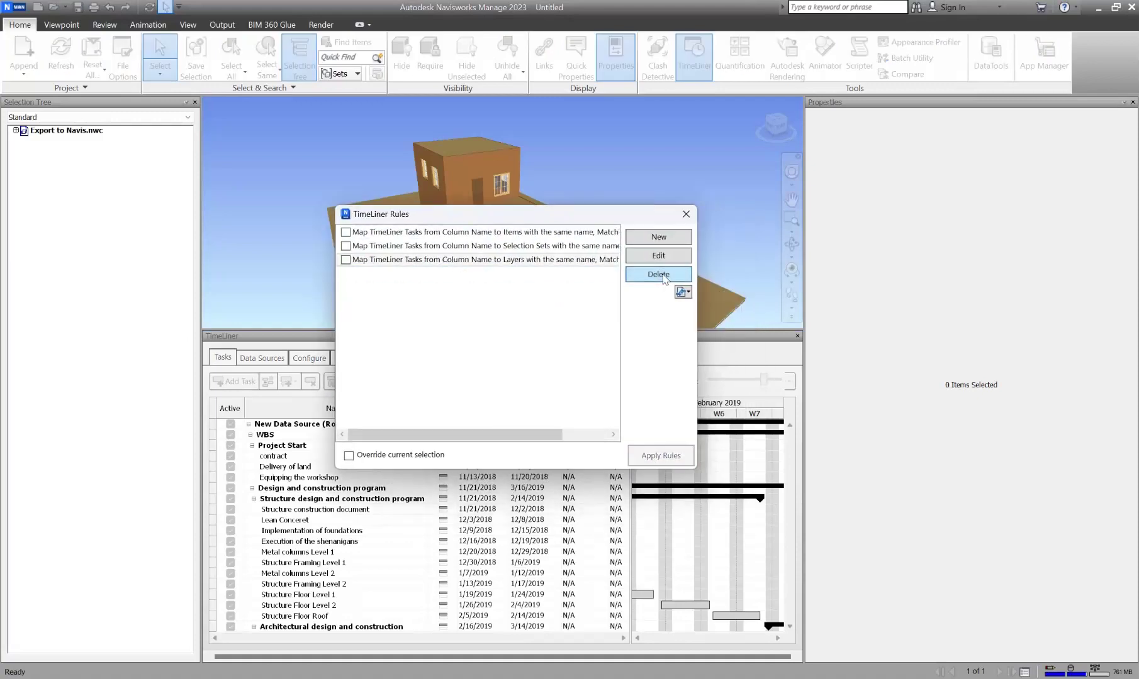
click(661, 276)
Step: Start a new TimeLiner rule from the Attach Items to Tasks by Category/Property template and set its task column to User 1
click(650, 241)
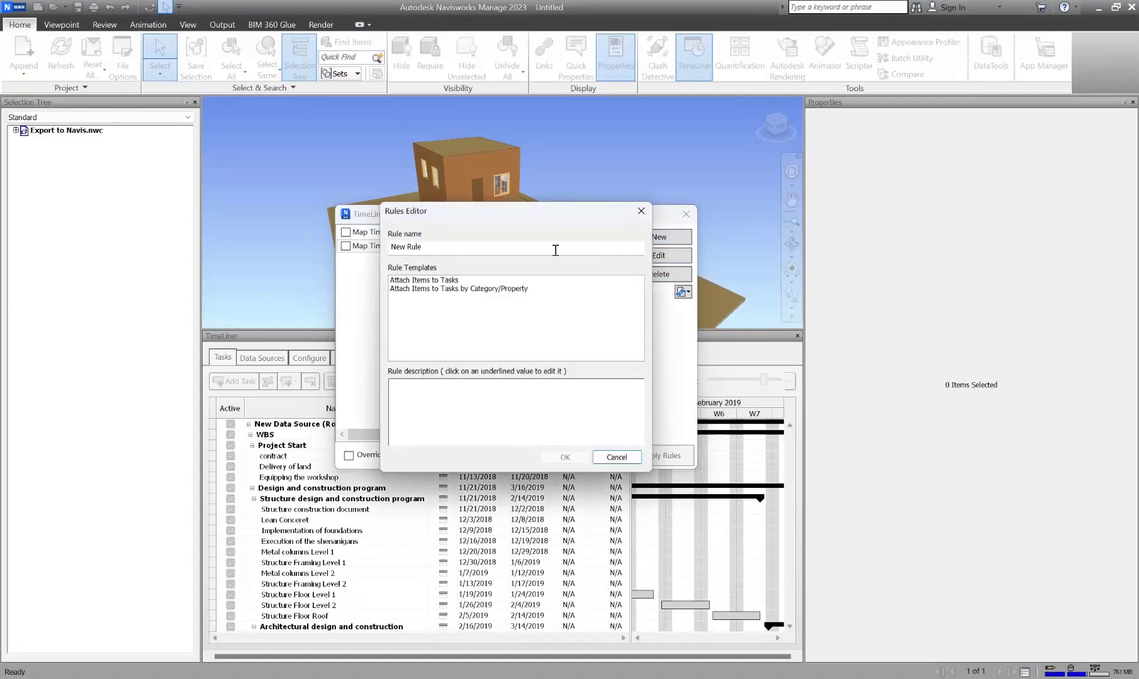
click(452, 318)
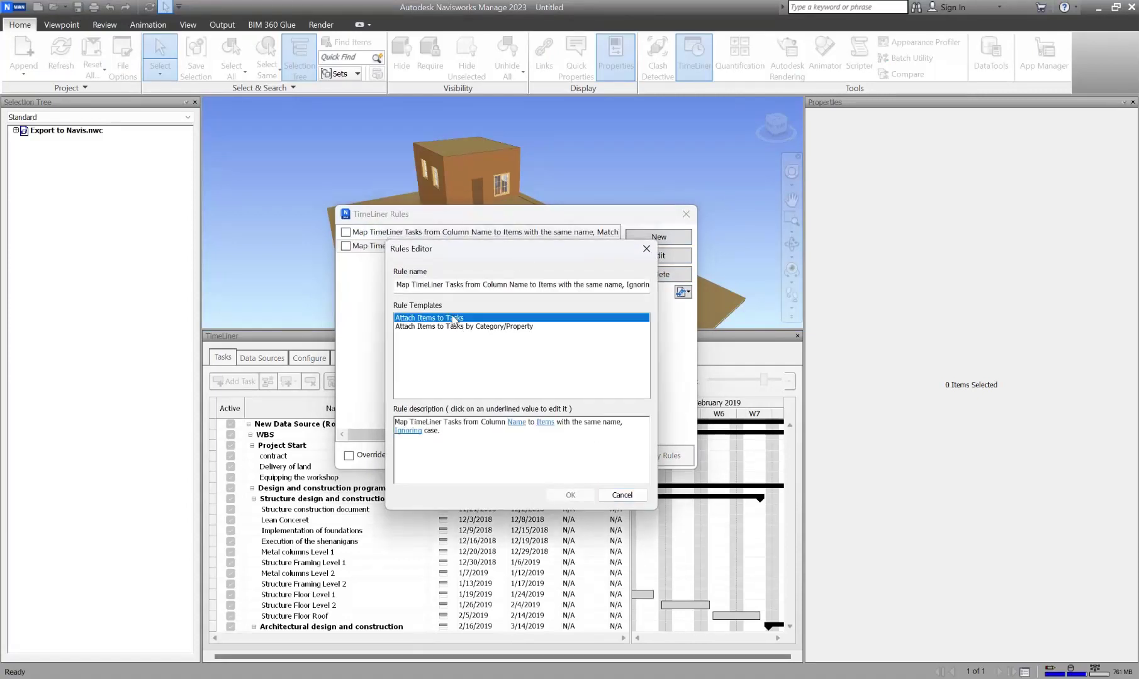
click(463, 328)
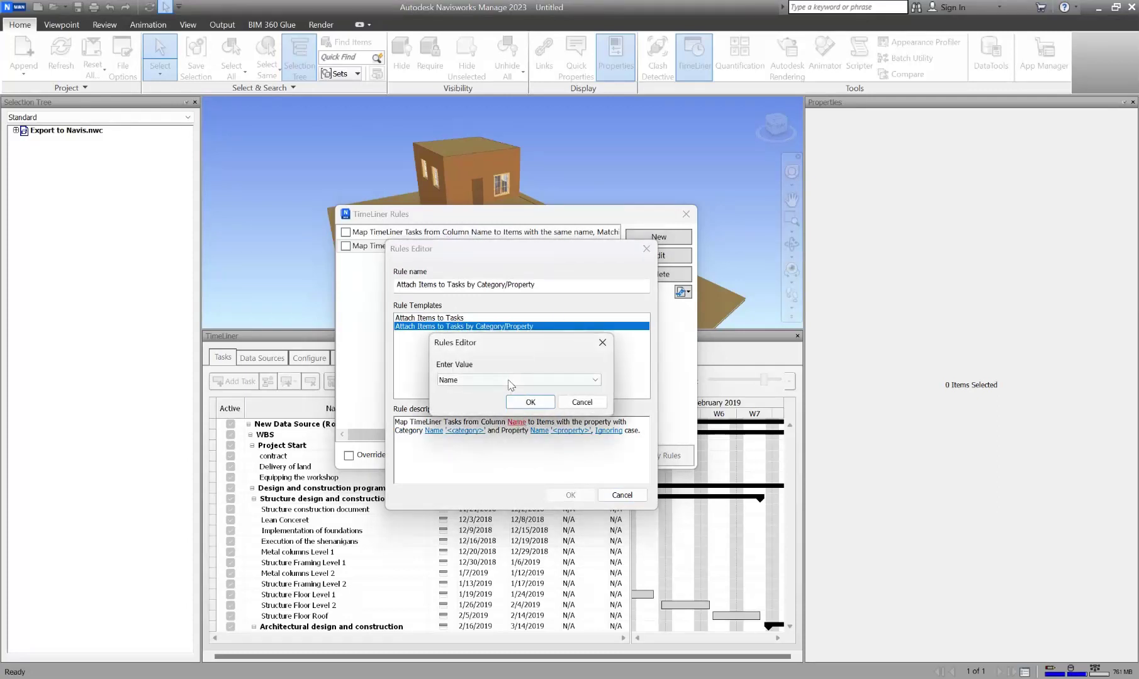
click(520, 380)
click(495, 434)
click(529, 402)
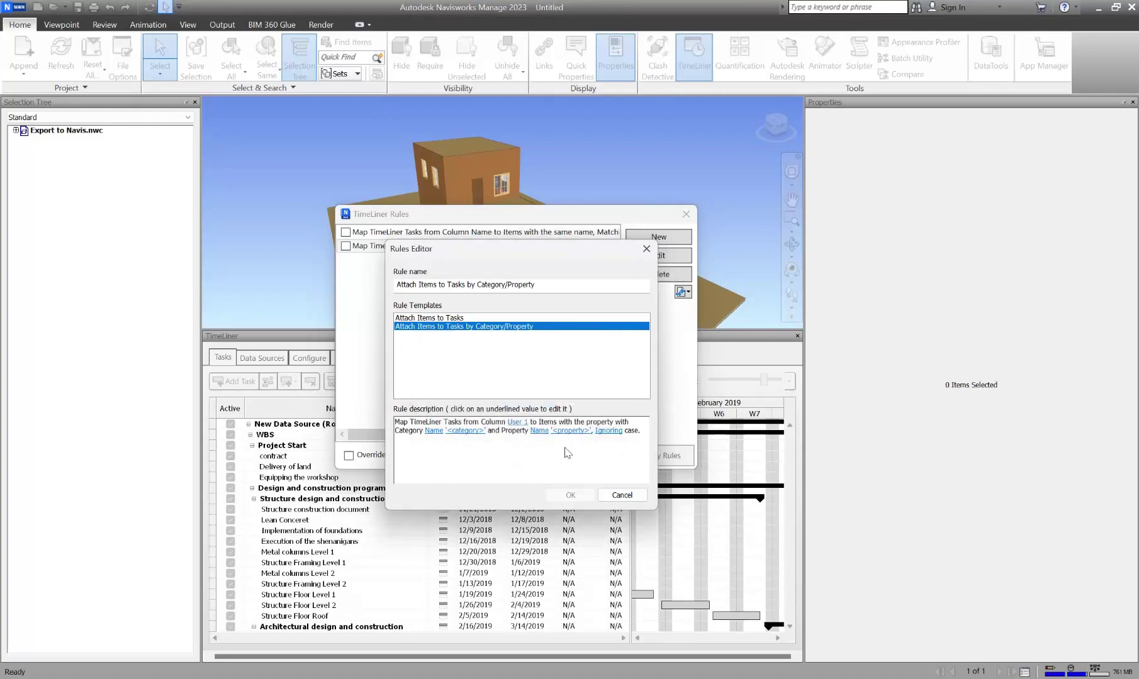
Step: Set the rule's category name to Element and its property name to 4D-ID, and save the rule
click(466, 431)
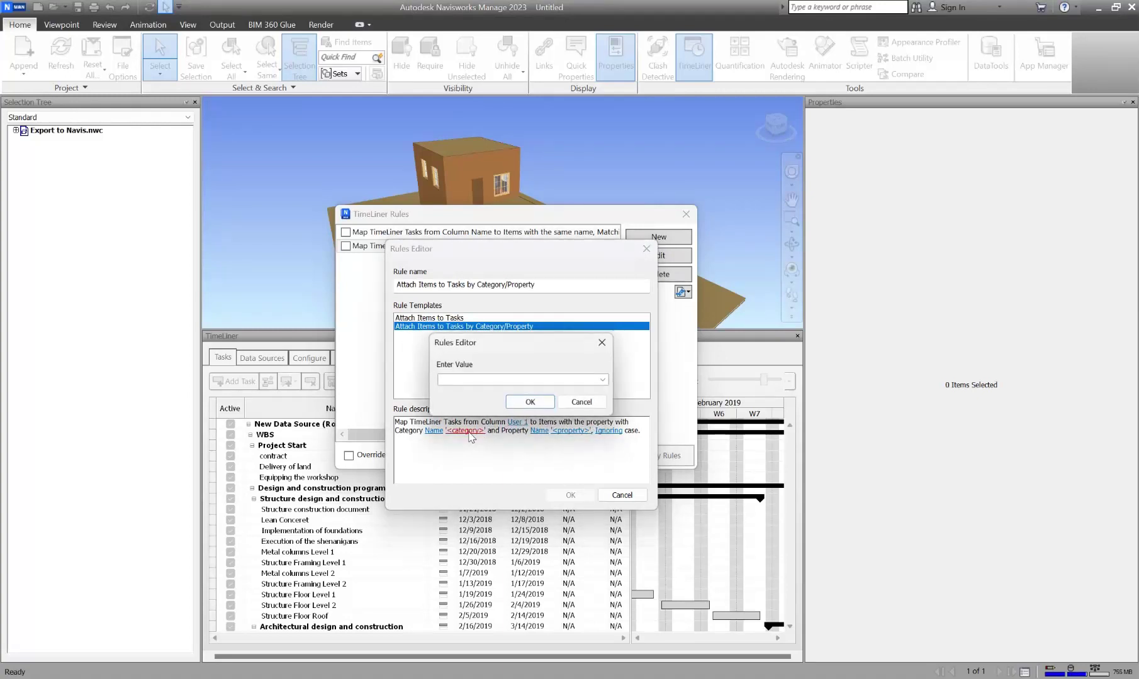
click(609, 381)
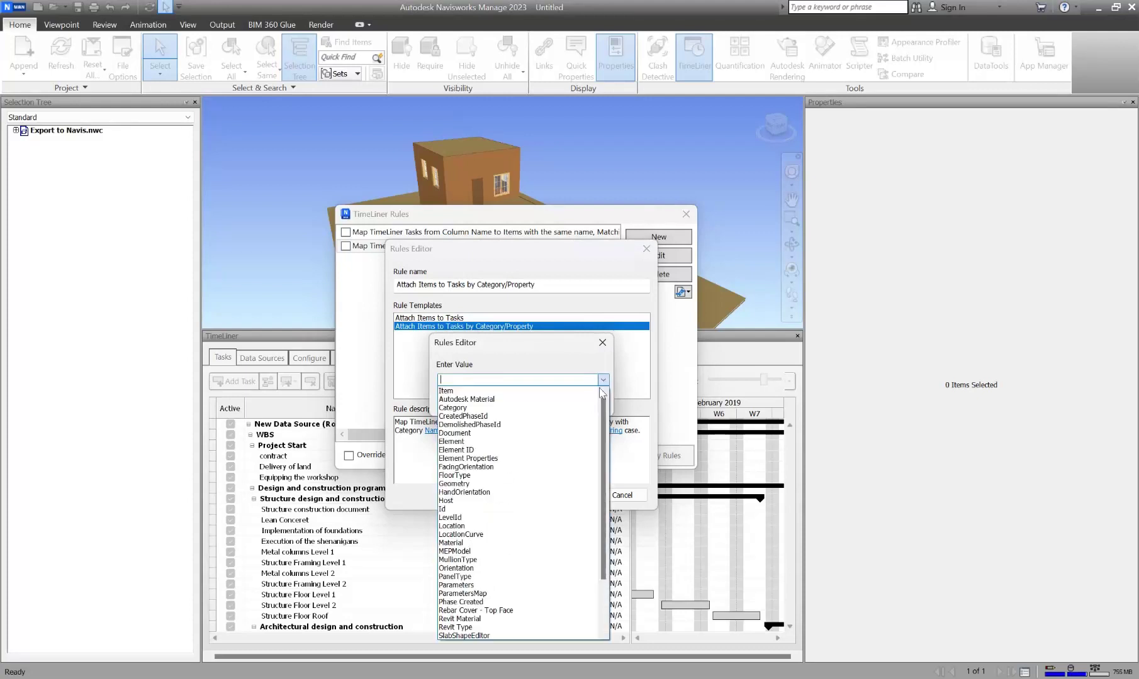
click(492, 448)
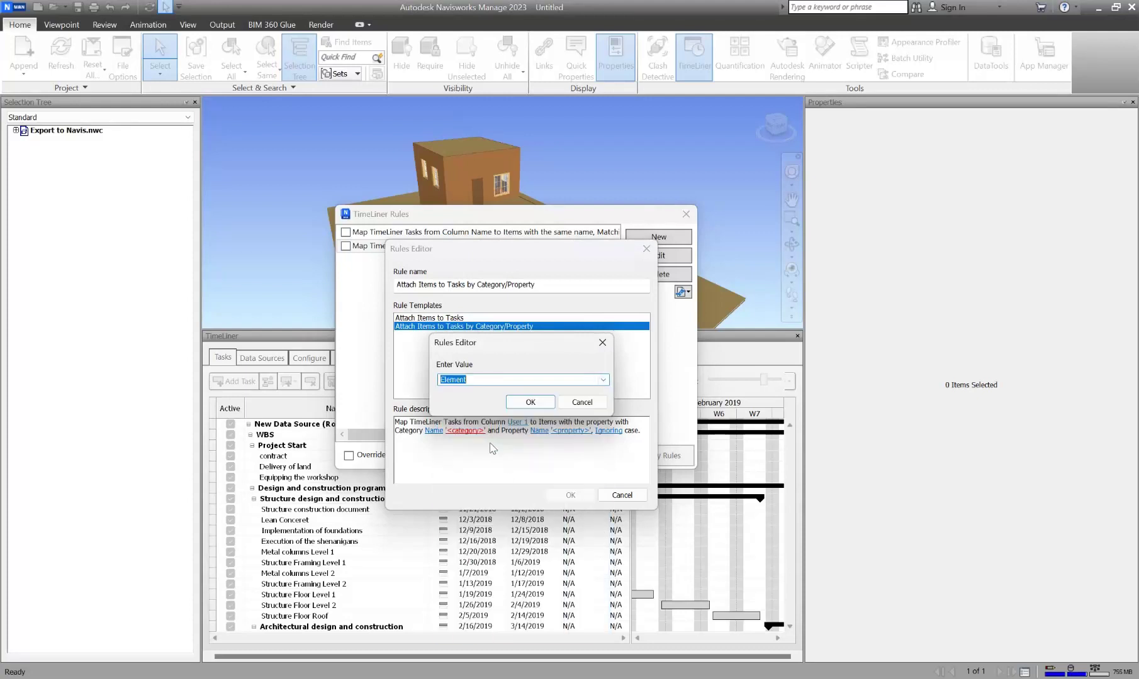
click(517, 403)
click(572, 435)
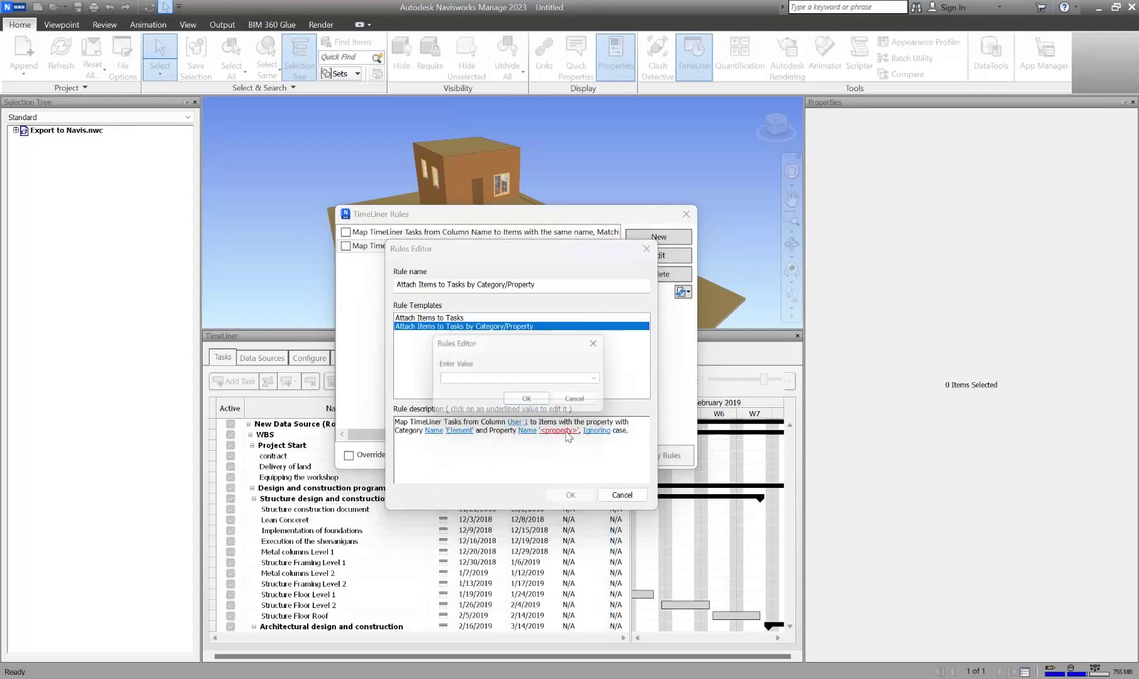
click(604, 381)
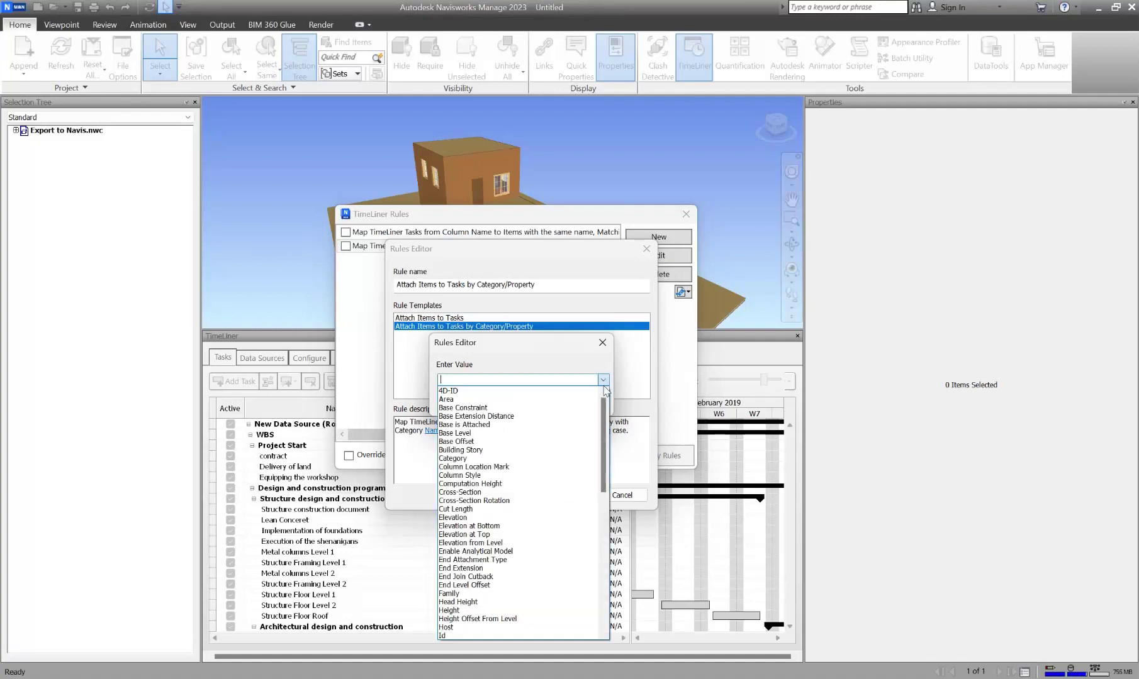
click(510, 391)
click(530, 402)
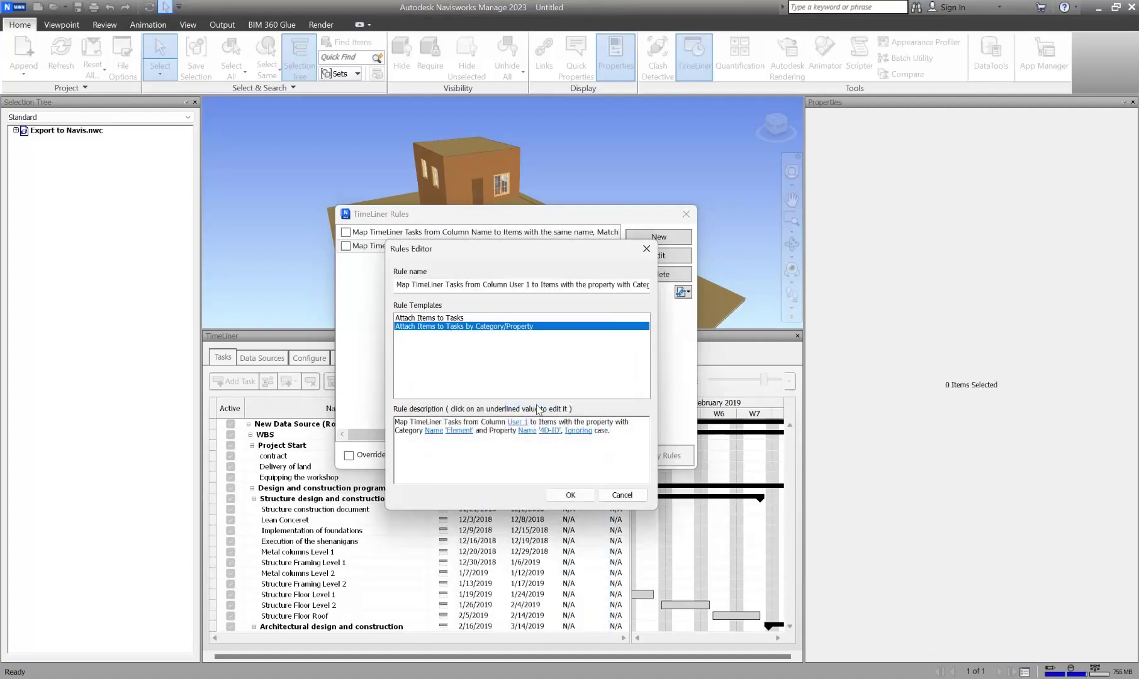
click(570, 495)
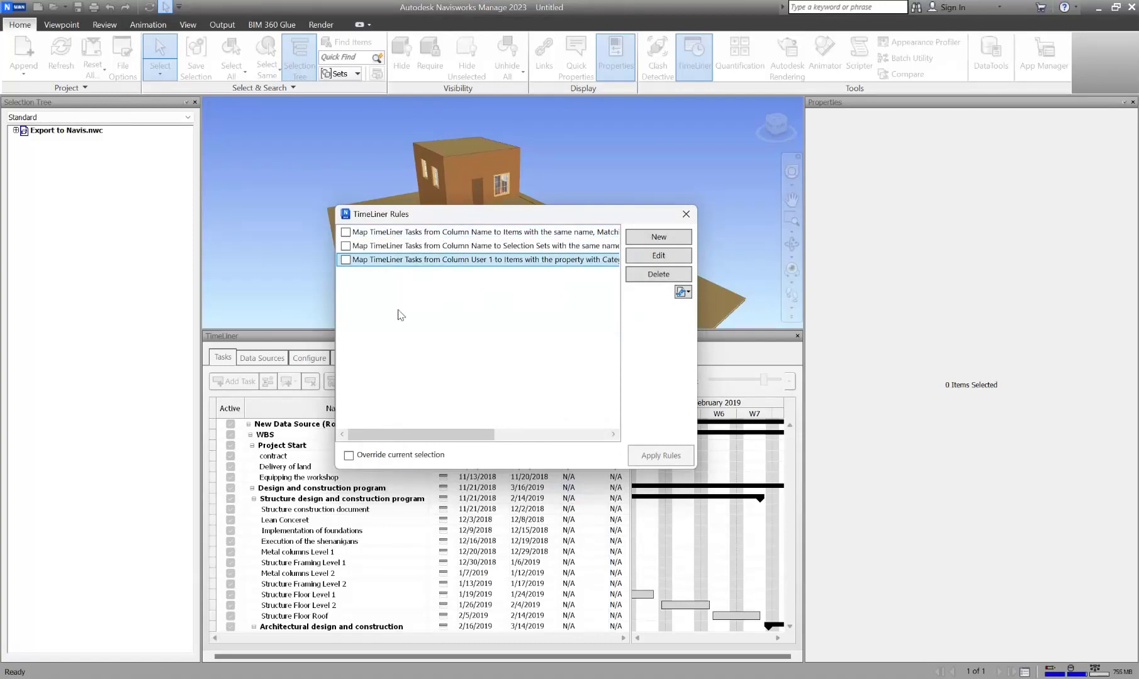
Step: Enable and apply the User 1 category/property rule, and hide the Gantt chart to check the tasks' Attached column
click(345, 260)
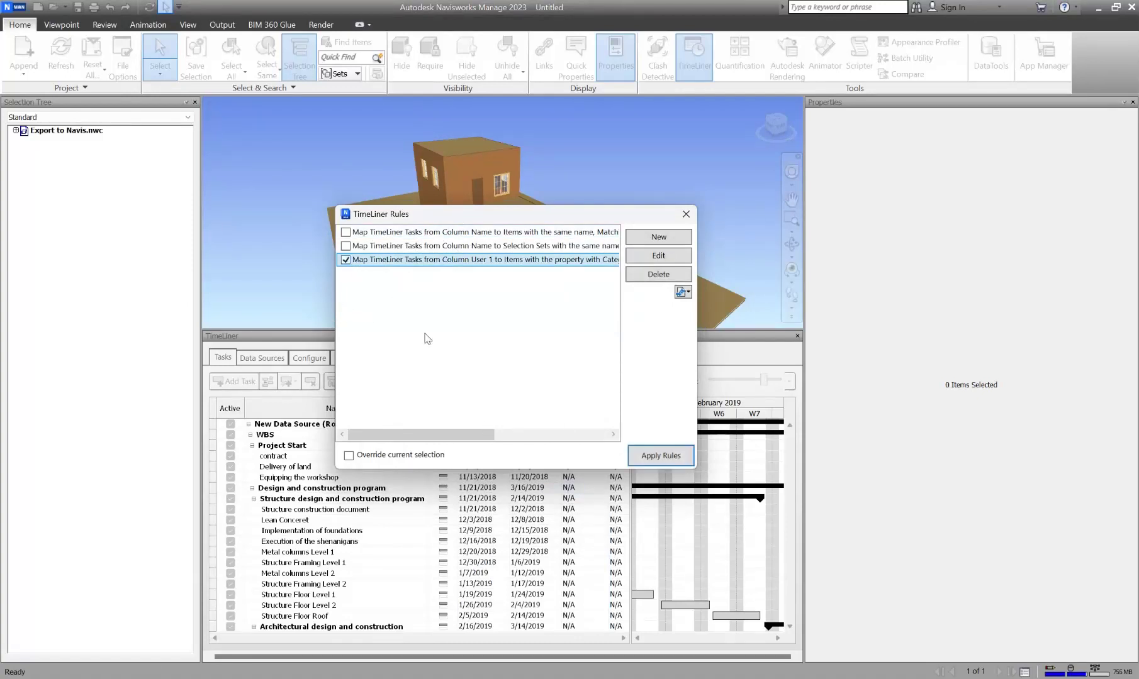
click(654, 458)
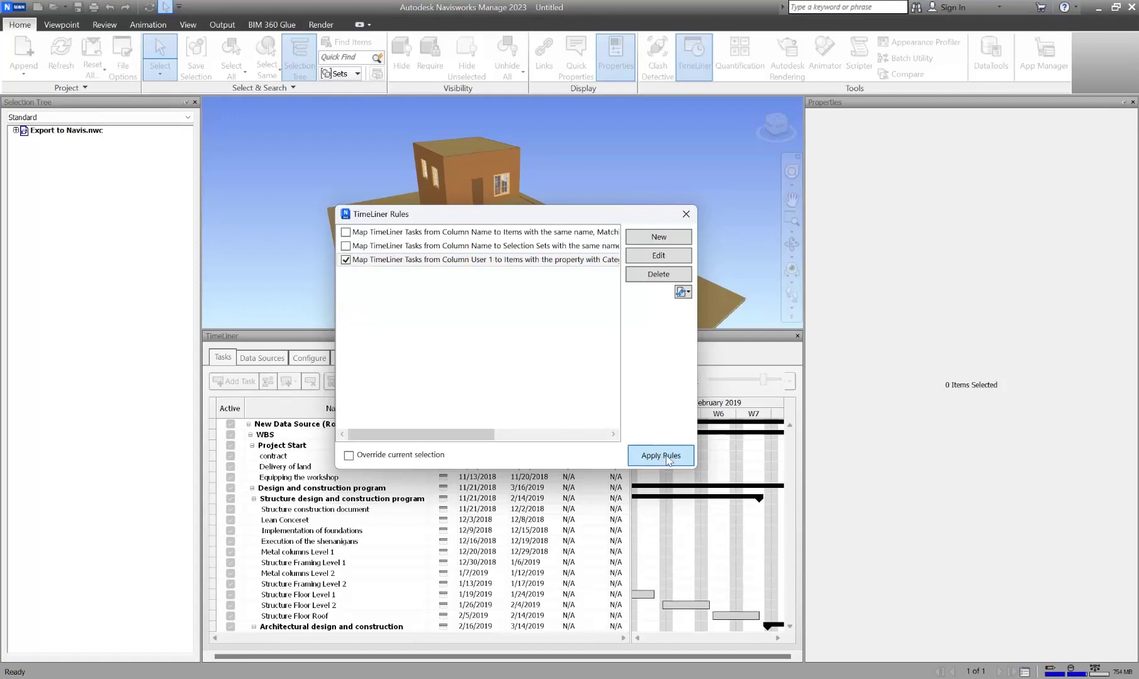
click(686, 215)
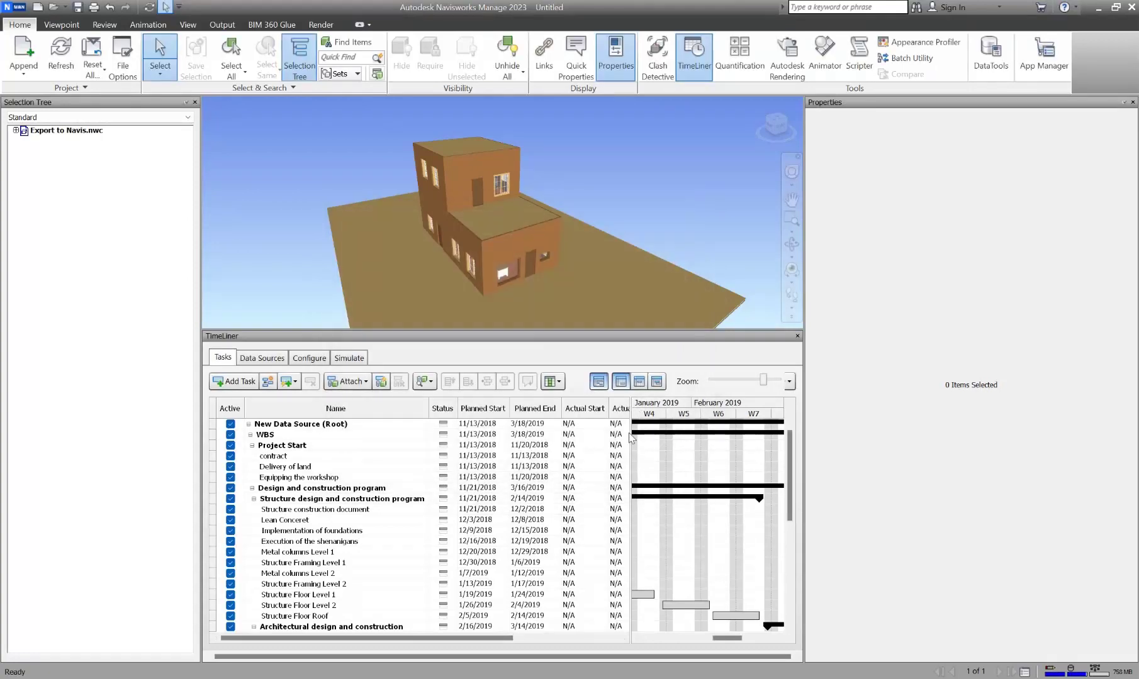
click(599, 381)
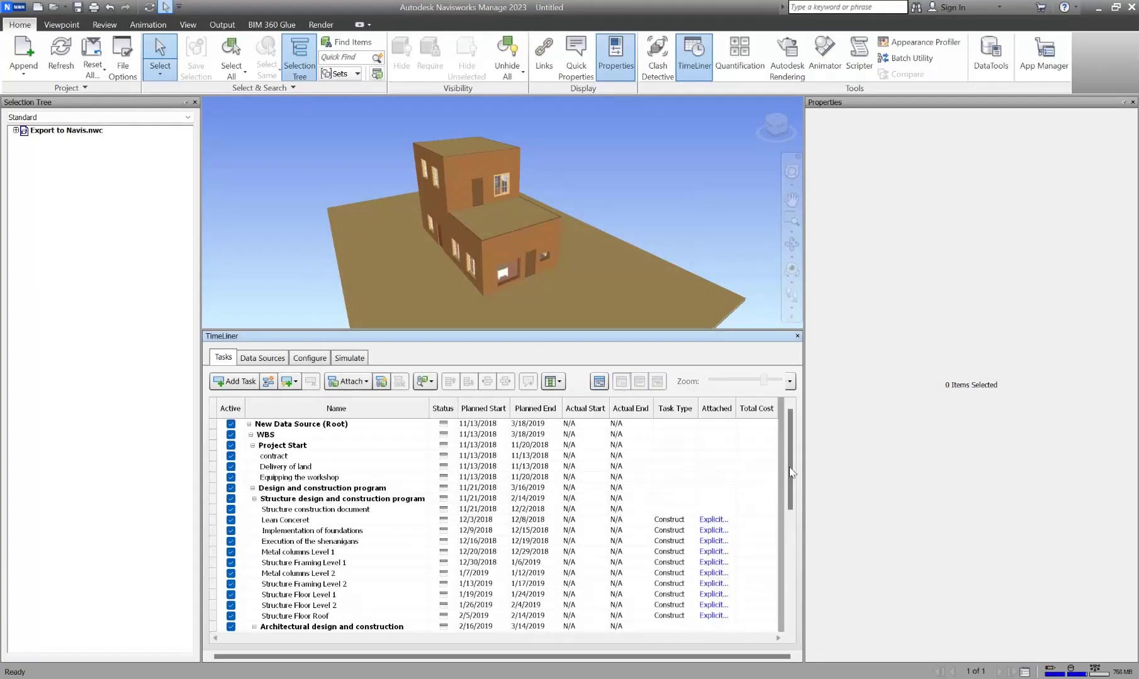
drag(791, 473, 790, 440)
Step: Play the TimeLiner construction simulation from the project start
click(349, 358)
click(314, 381)
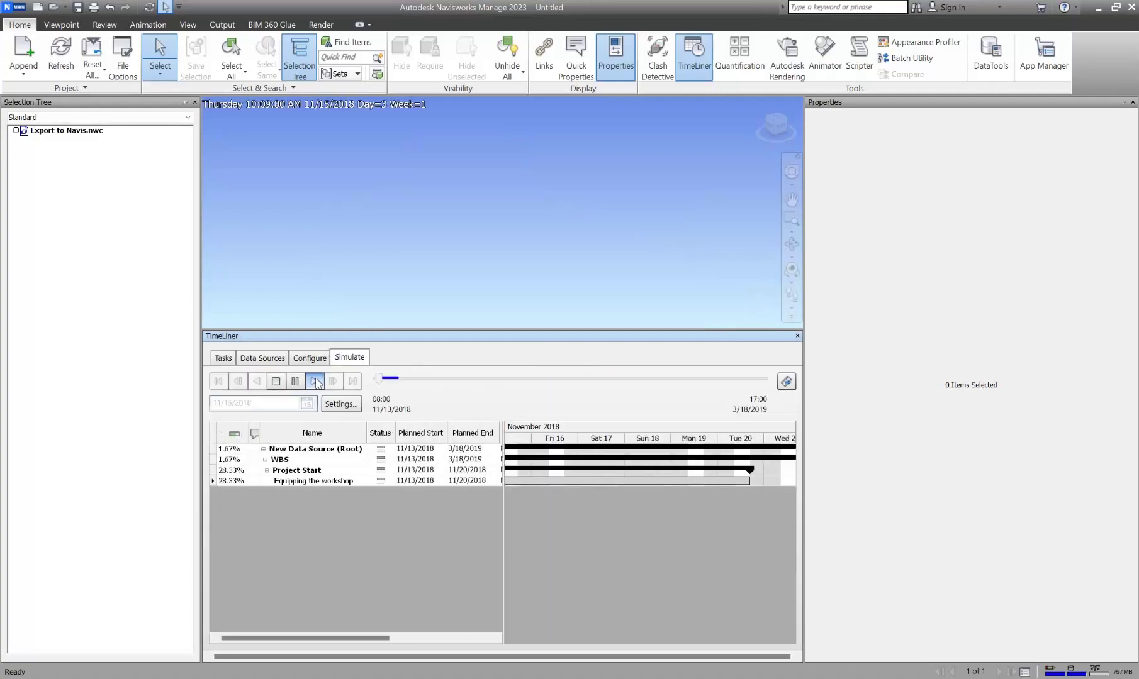